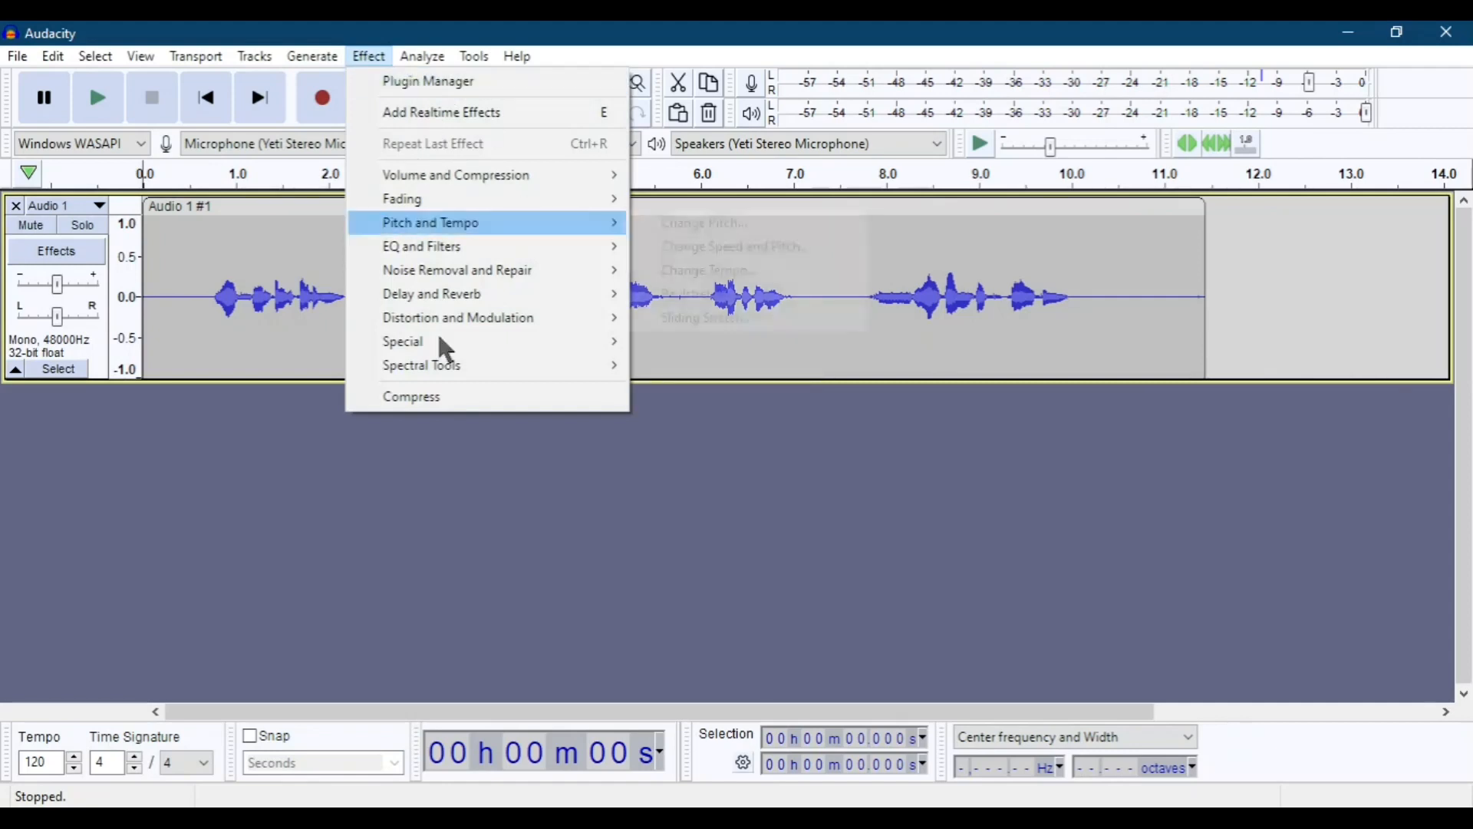
Select the whole recorded clip, view the built-in Compressor effect's settings, and close them without applying.
mouse_move(535, 183)
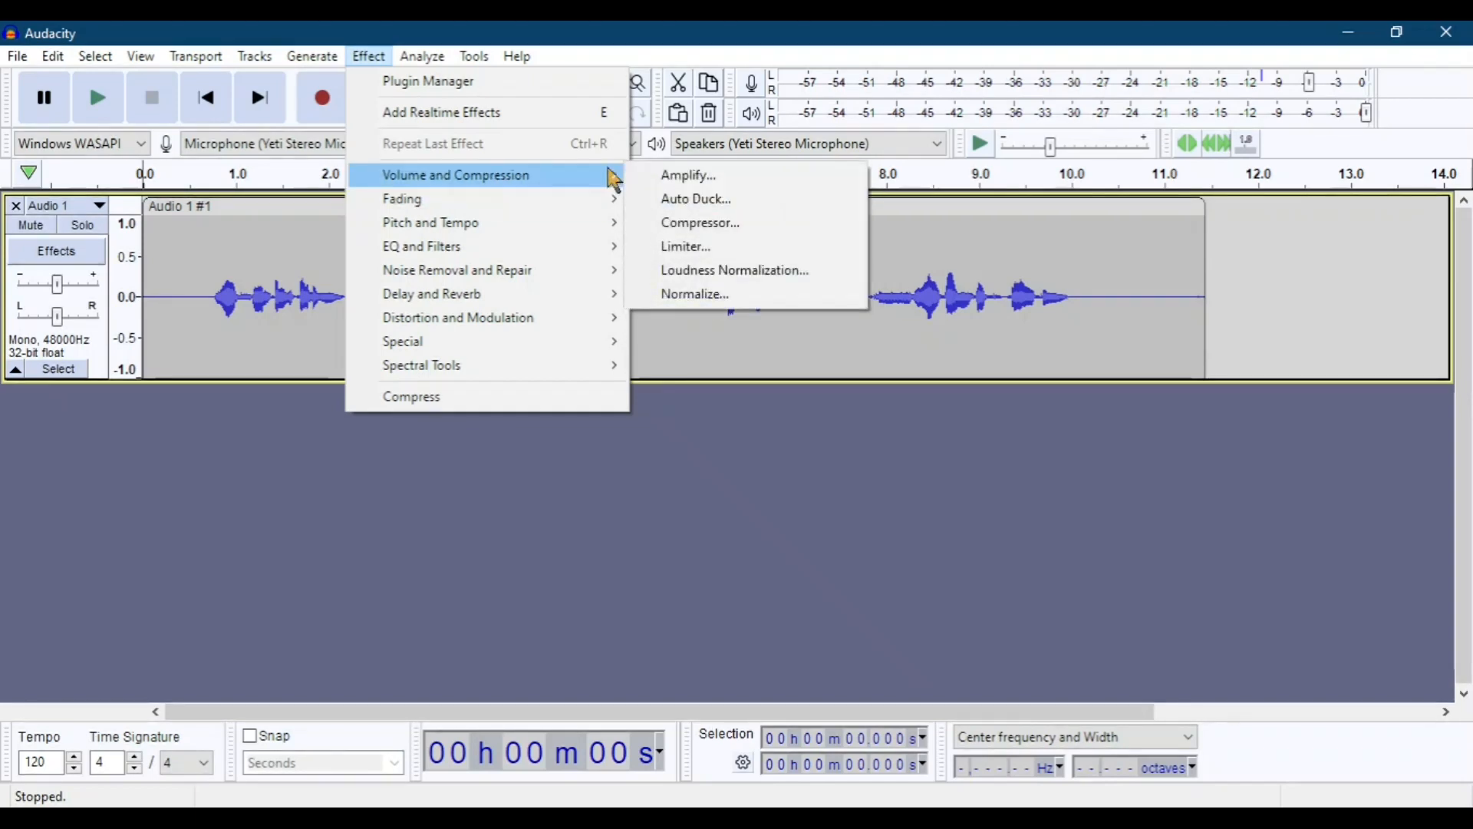
left_click(738, 225)
left_click(952, 464)
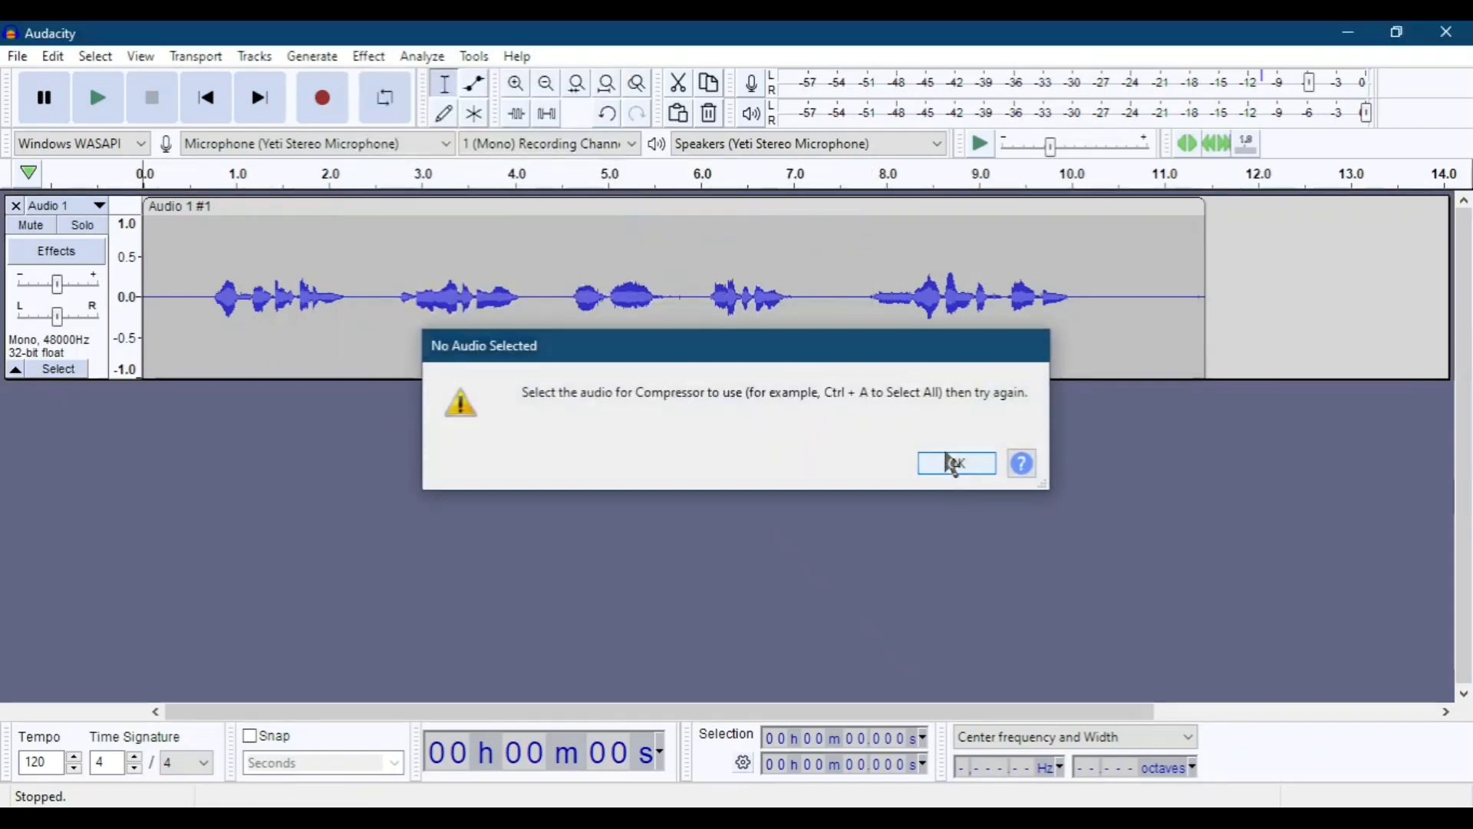
left_click(556, 292)
double_click(541, 293)
left_click(376, 57)
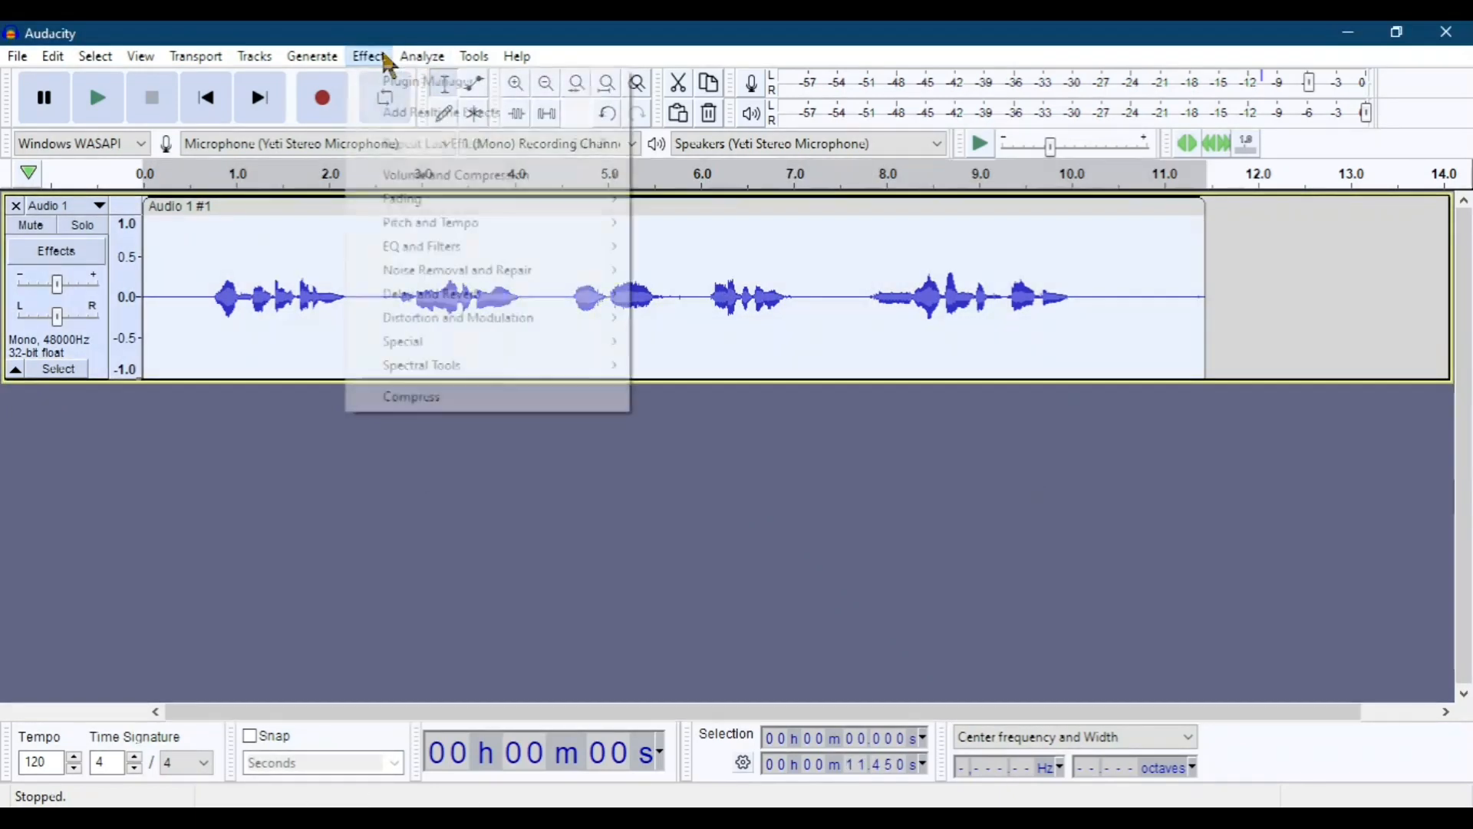
mouse_move(450, 206)
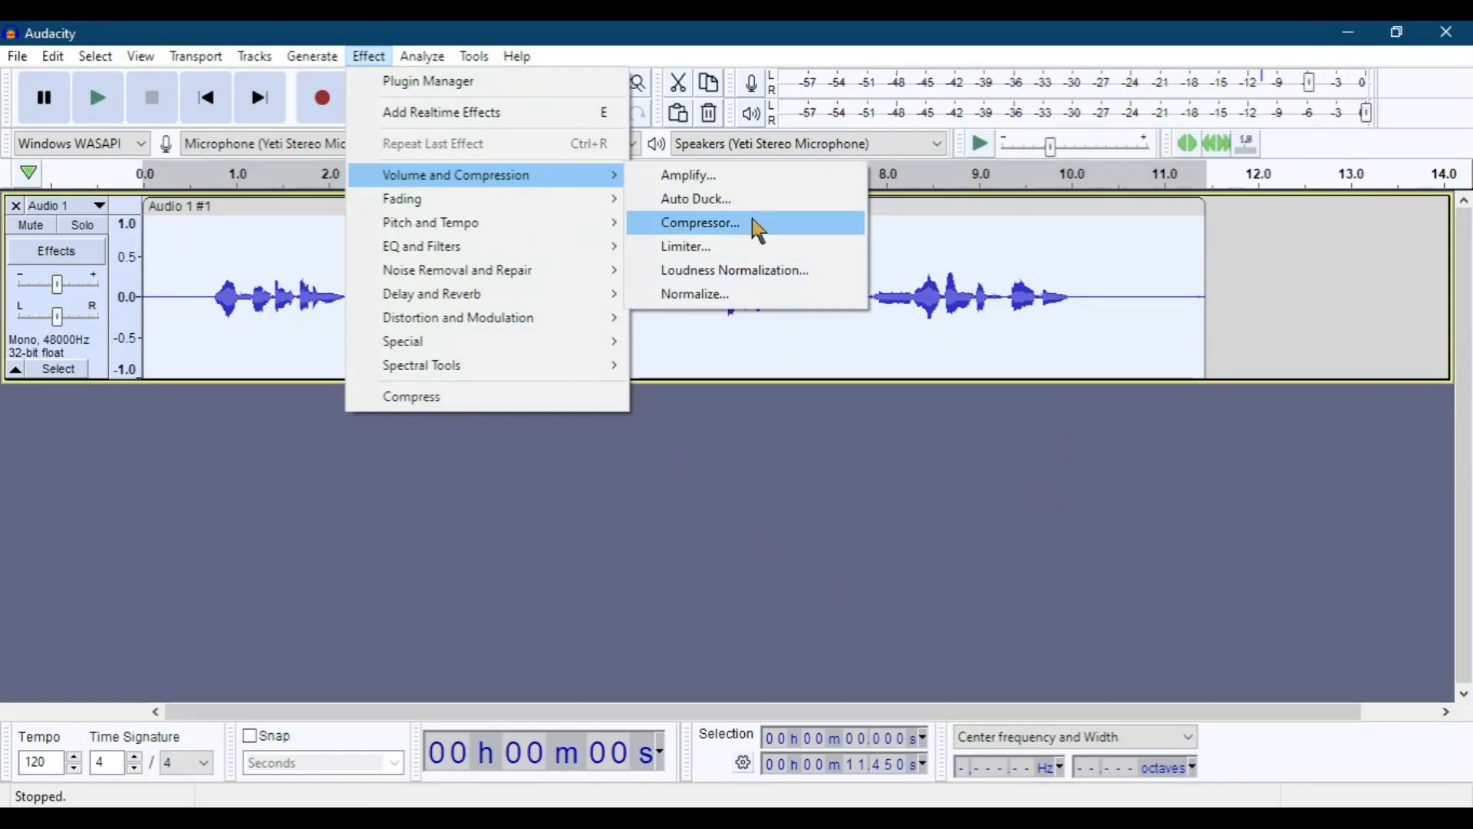
left_click(753, 225)
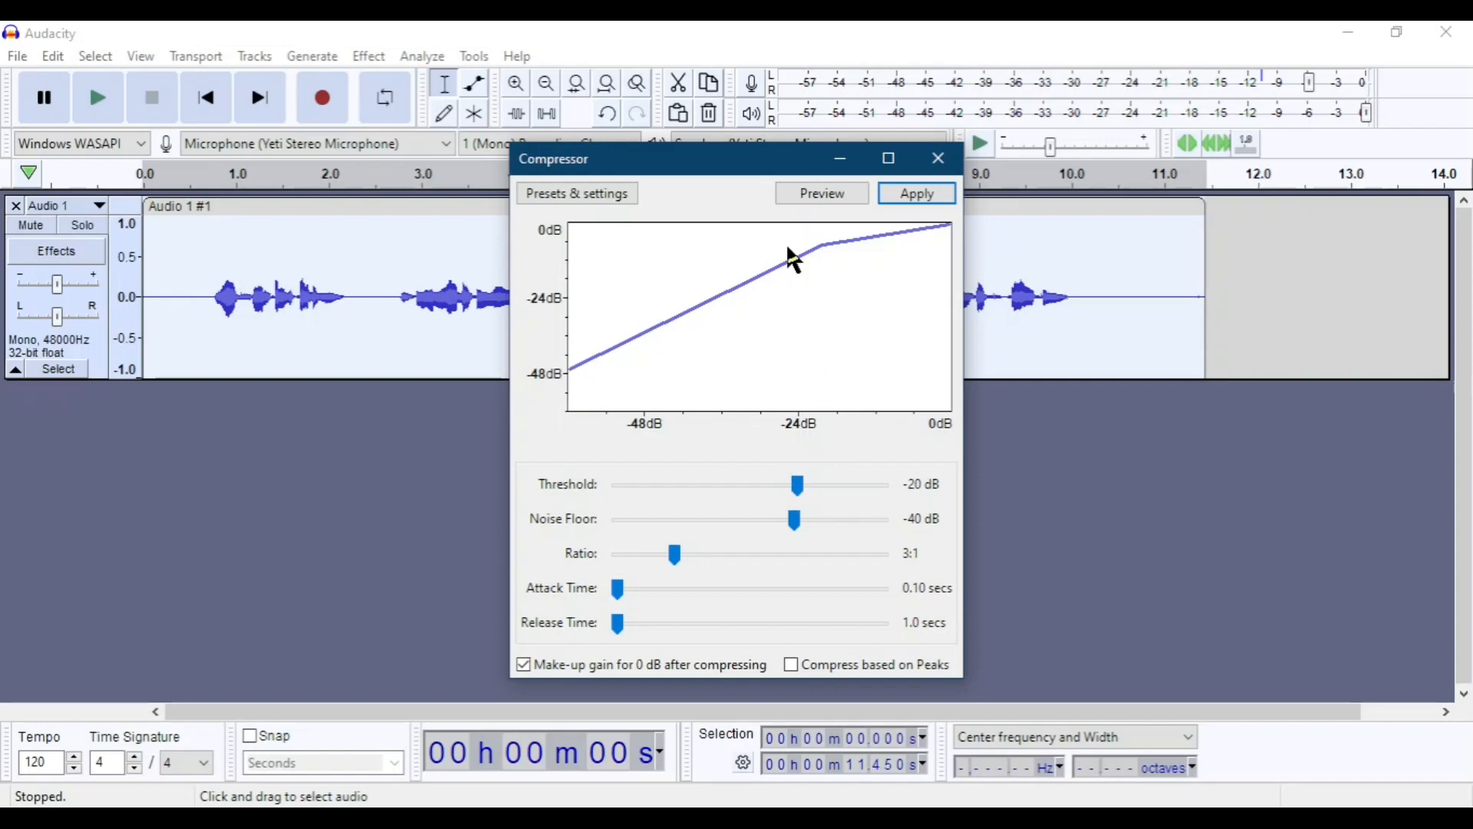
left_click(939, 158)
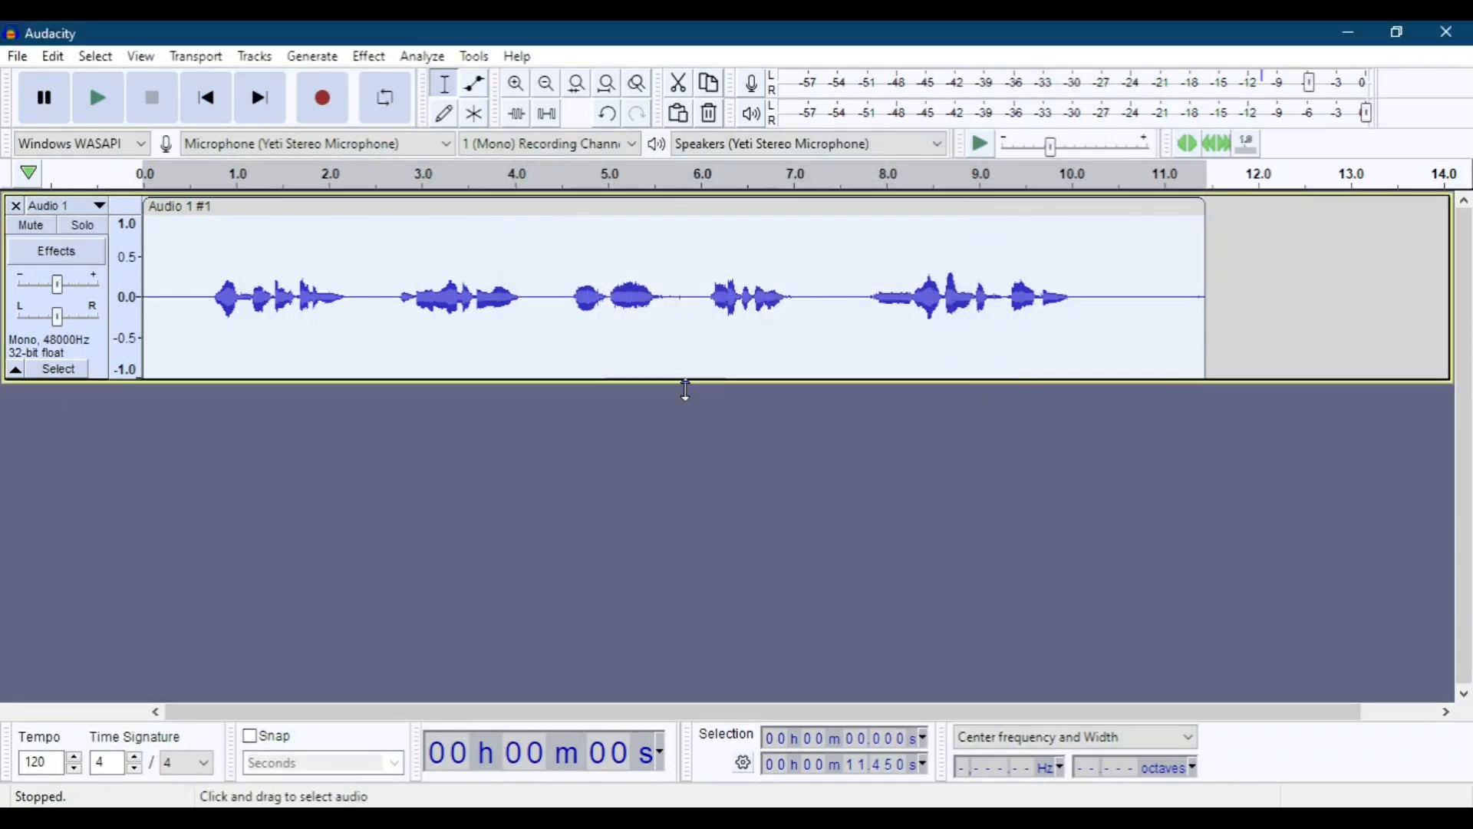
Examine which built-in realtime effects can be added to the Audio 1 track, and close the realtime effects view.
left_click(57, 253)
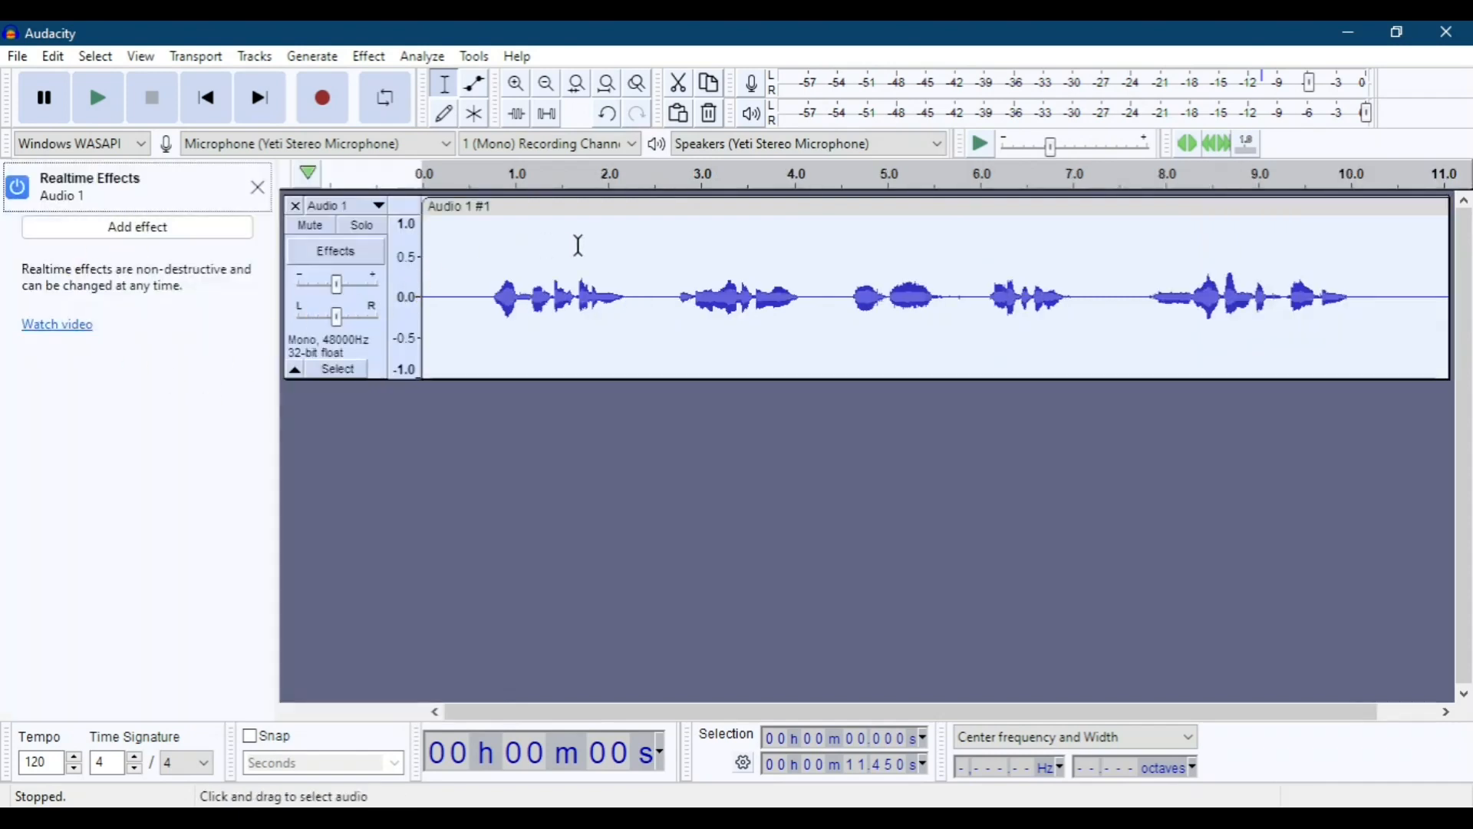
left_click(258, 188)
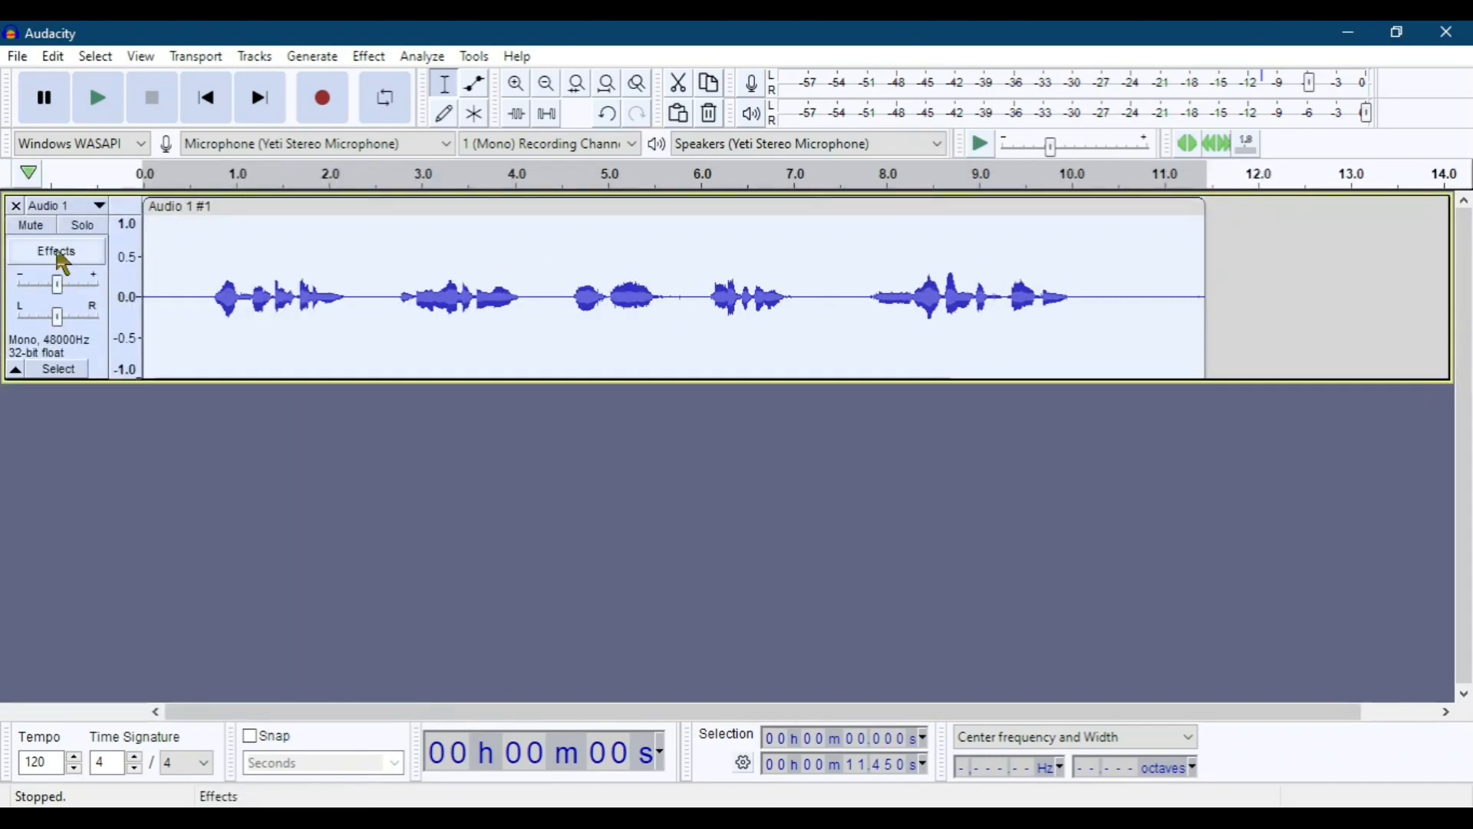
left_click(58, 253)
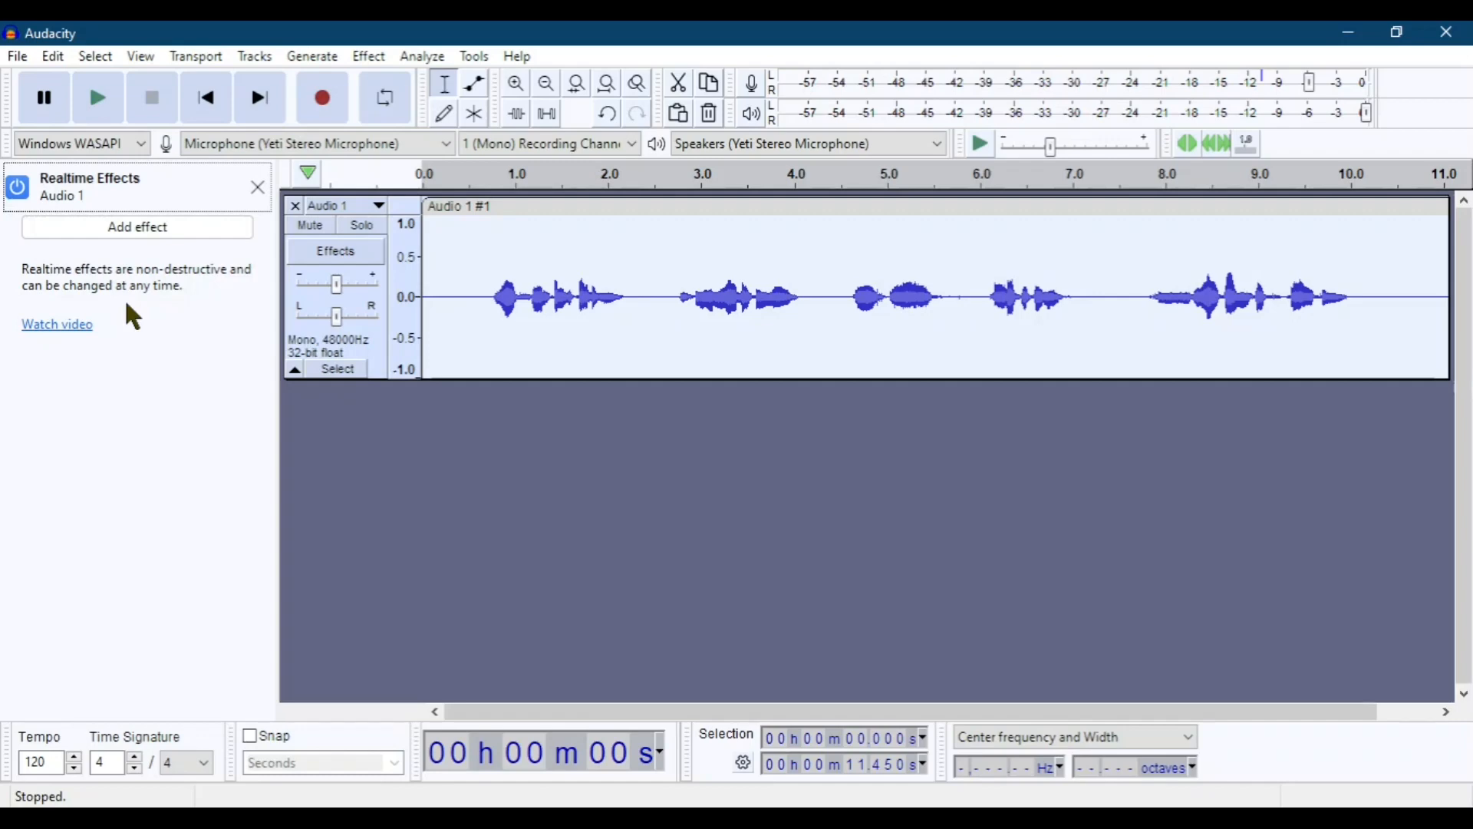
left_click(142, 229)
mouse_move(162, 255)
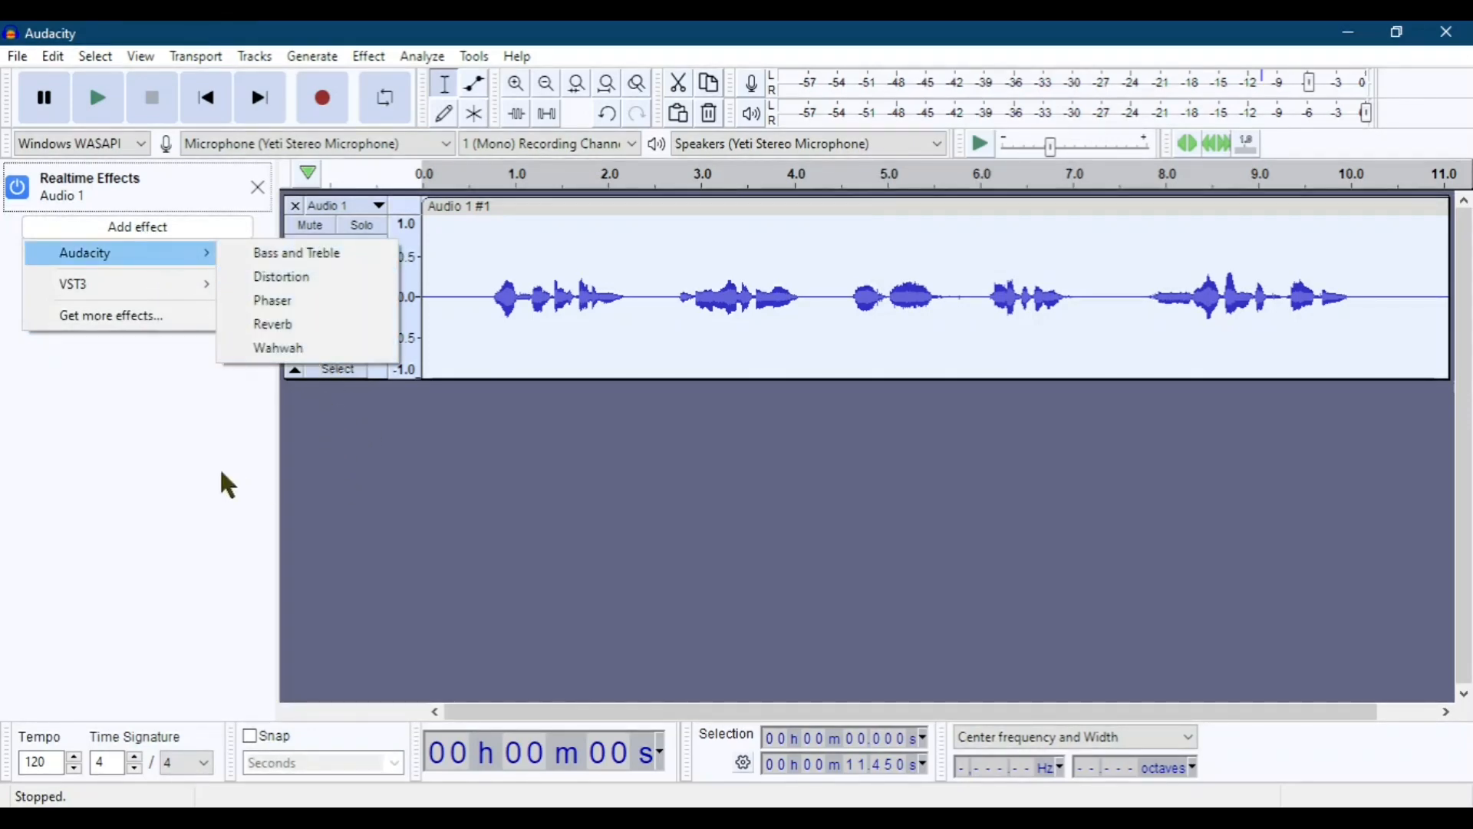
left_click(192, 473)
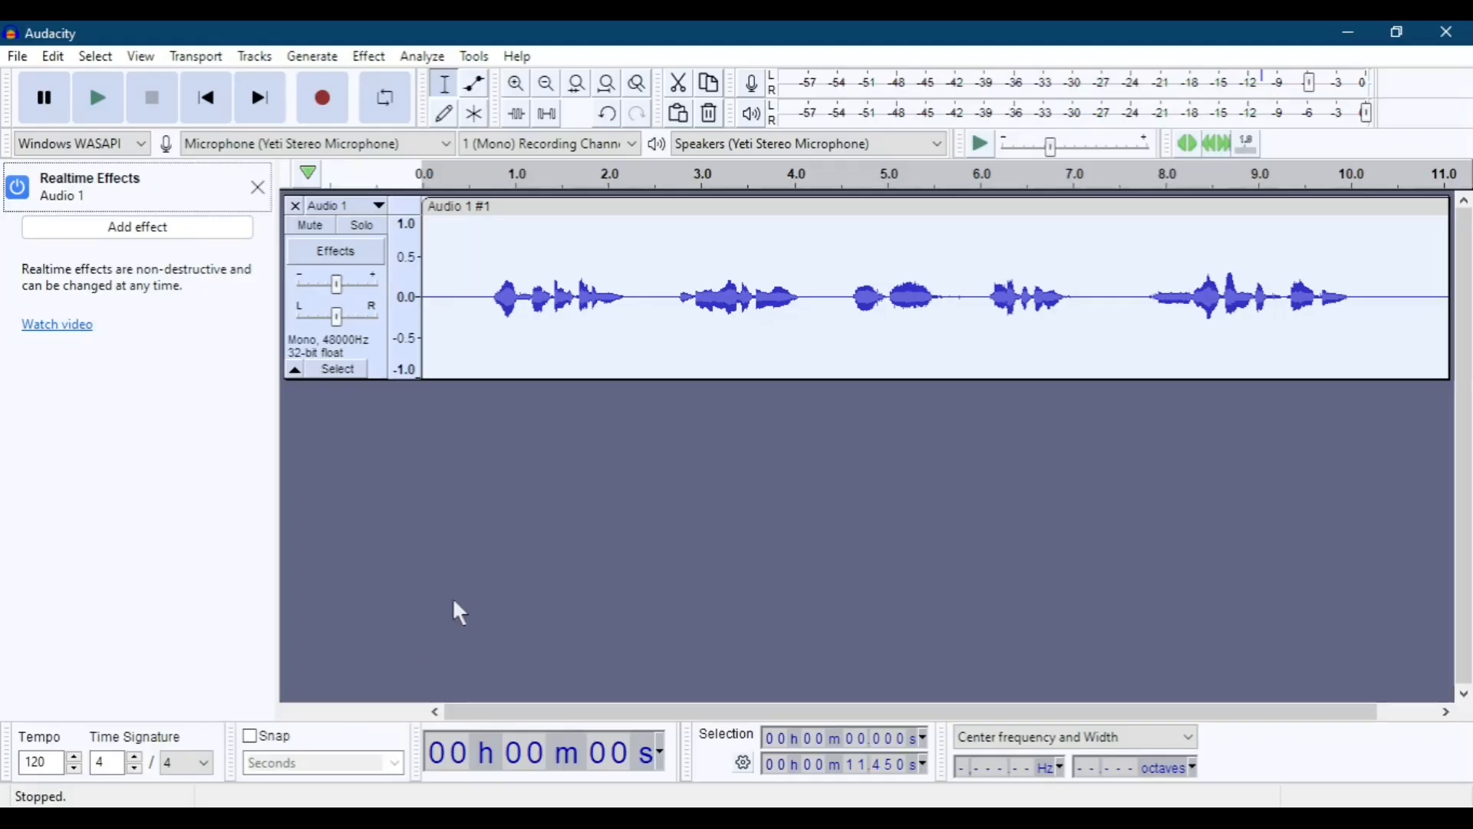
left_click(250, 185)
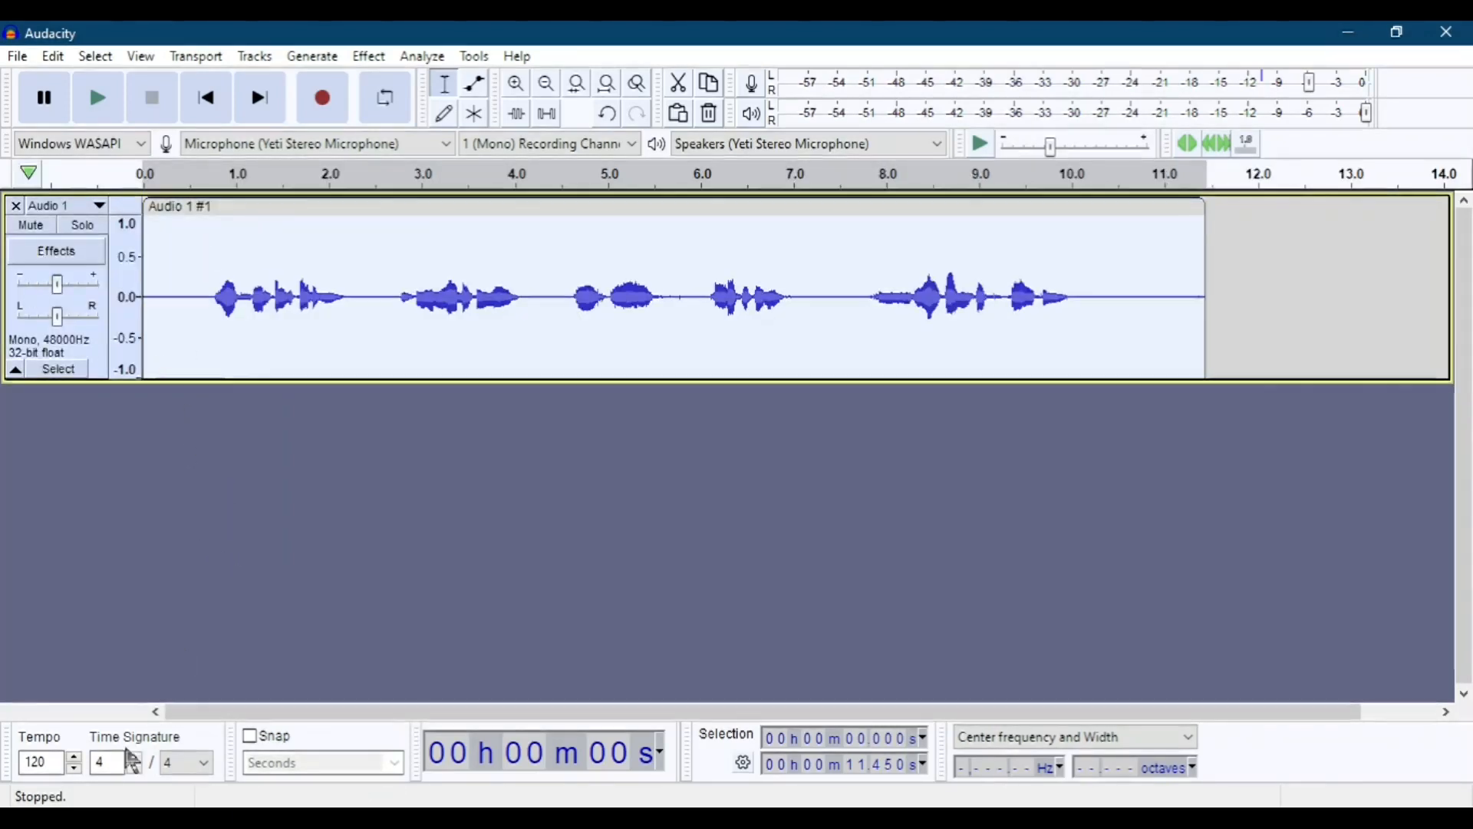
Switch to the browser and download the Muse Hub installer from the Audacity website to the Desktop as Muse_Hub.exe.
mouse_move(133, 820)
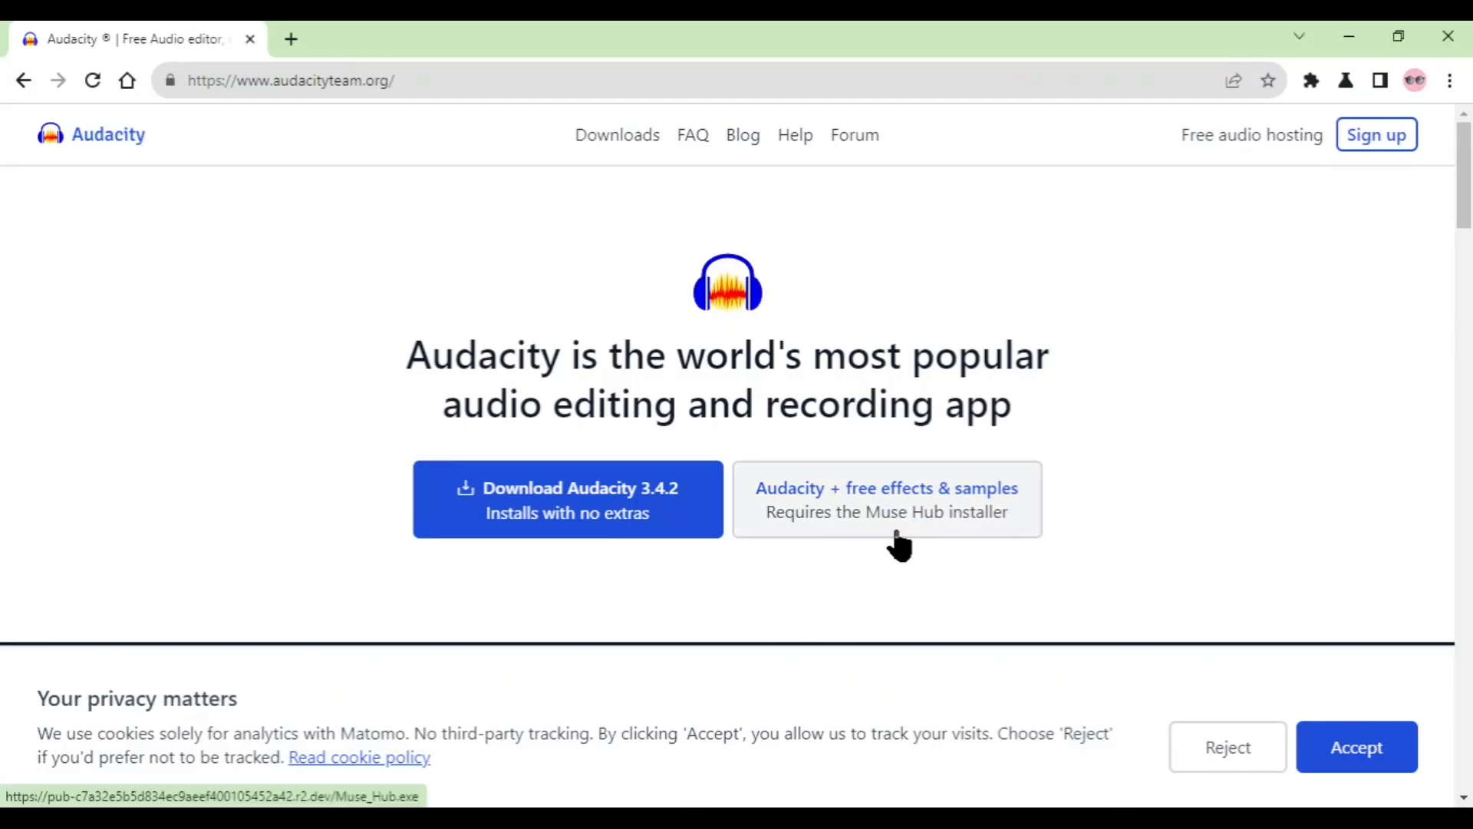
left_click(853, 506)
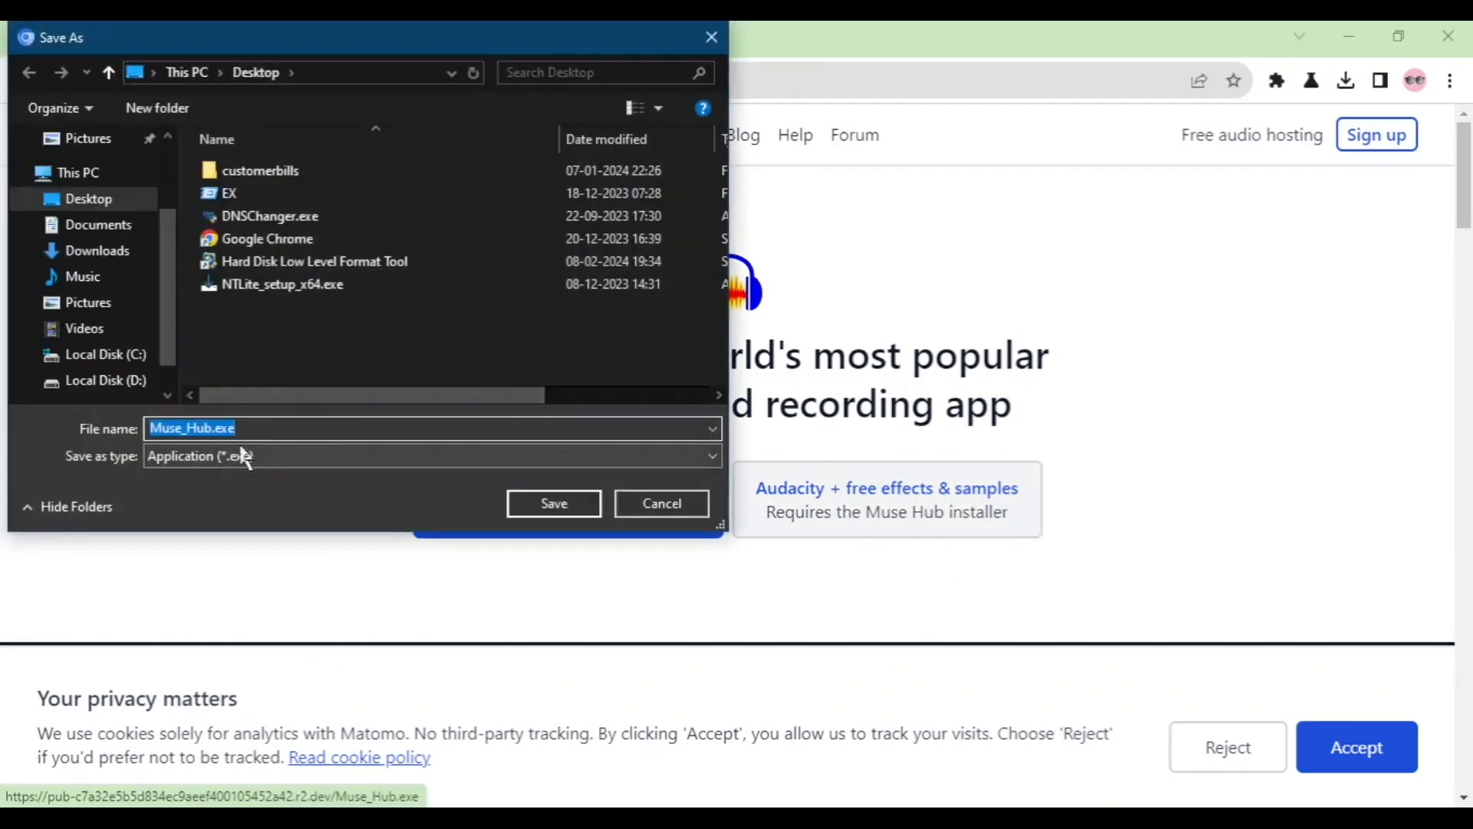
left_click(550, 504)
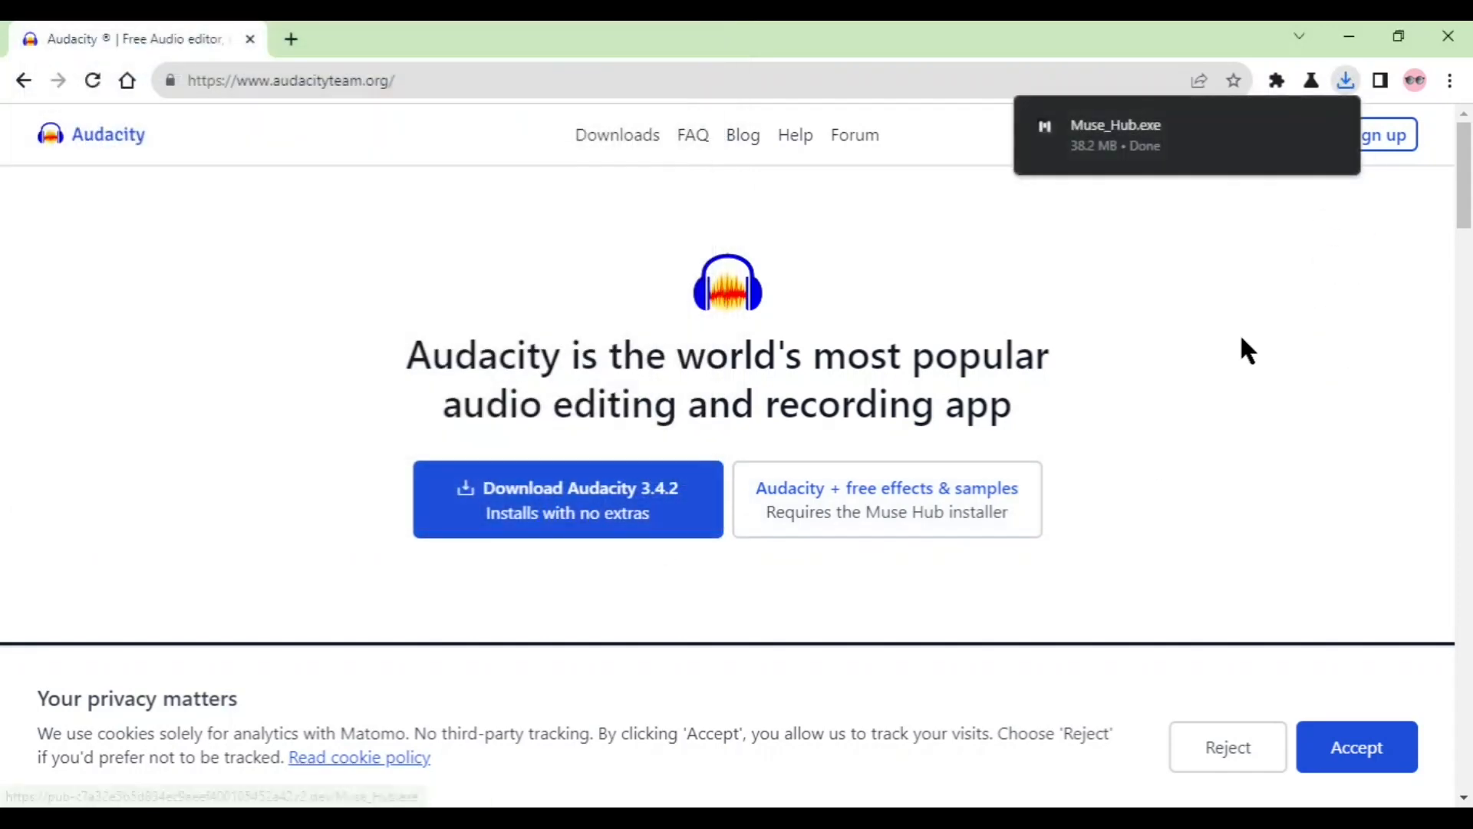
mouse_move(1316, 123)
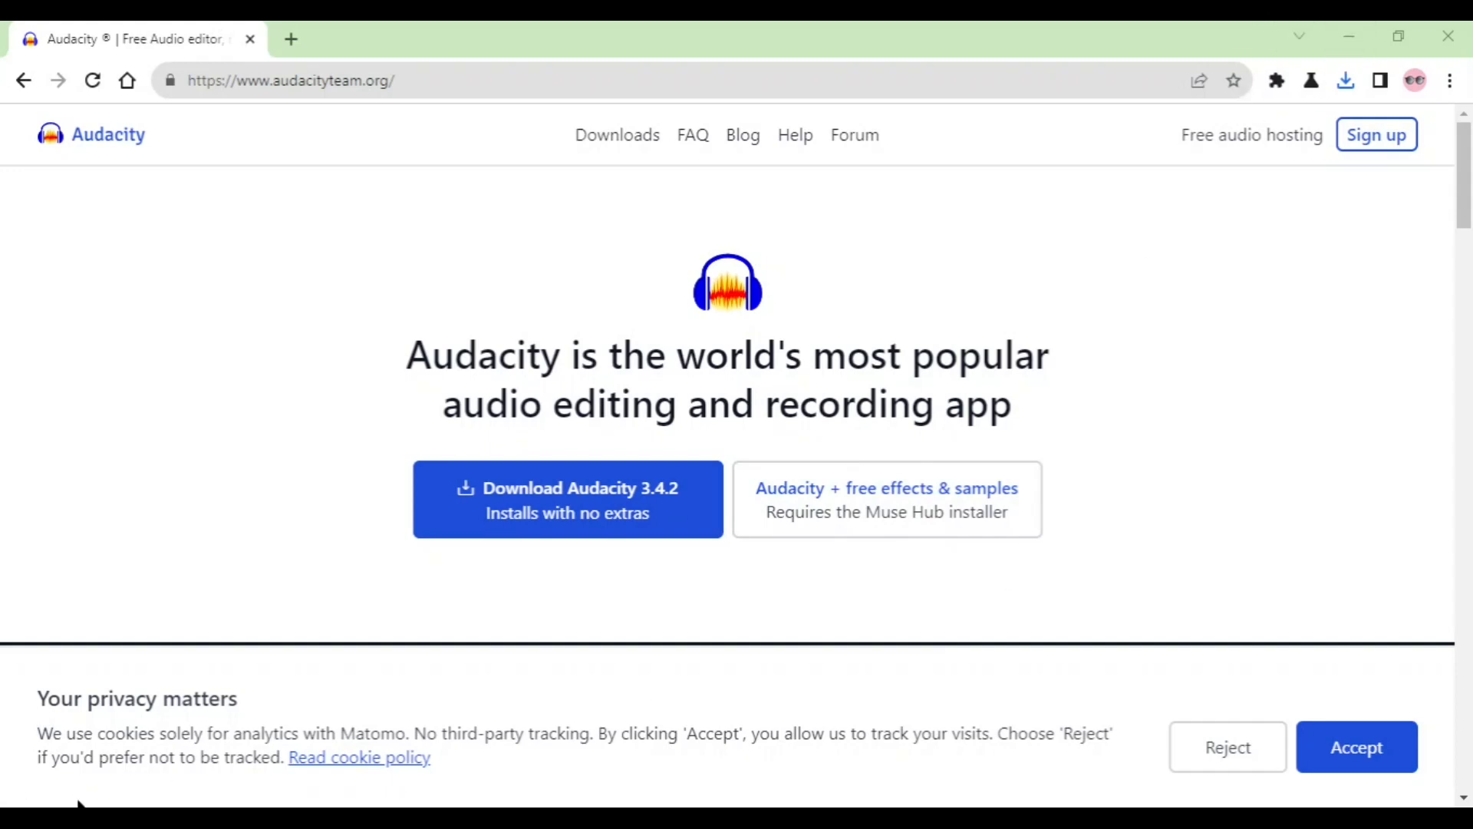
Switch to Muse Hub, get the Muse FX Reverb effect, and return to Audacity.
left_click(187, 818)
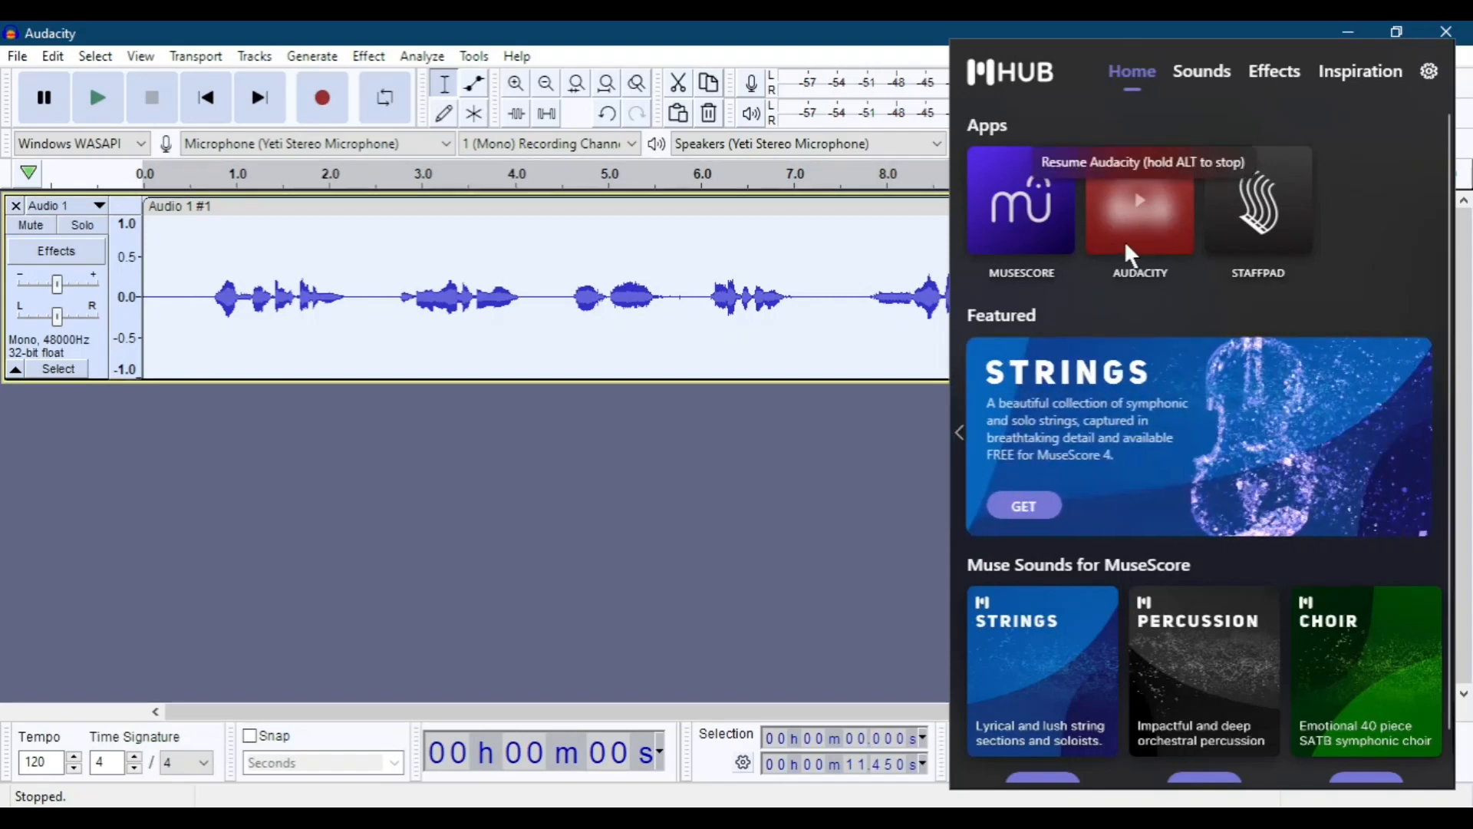
left_click(1272, 79)
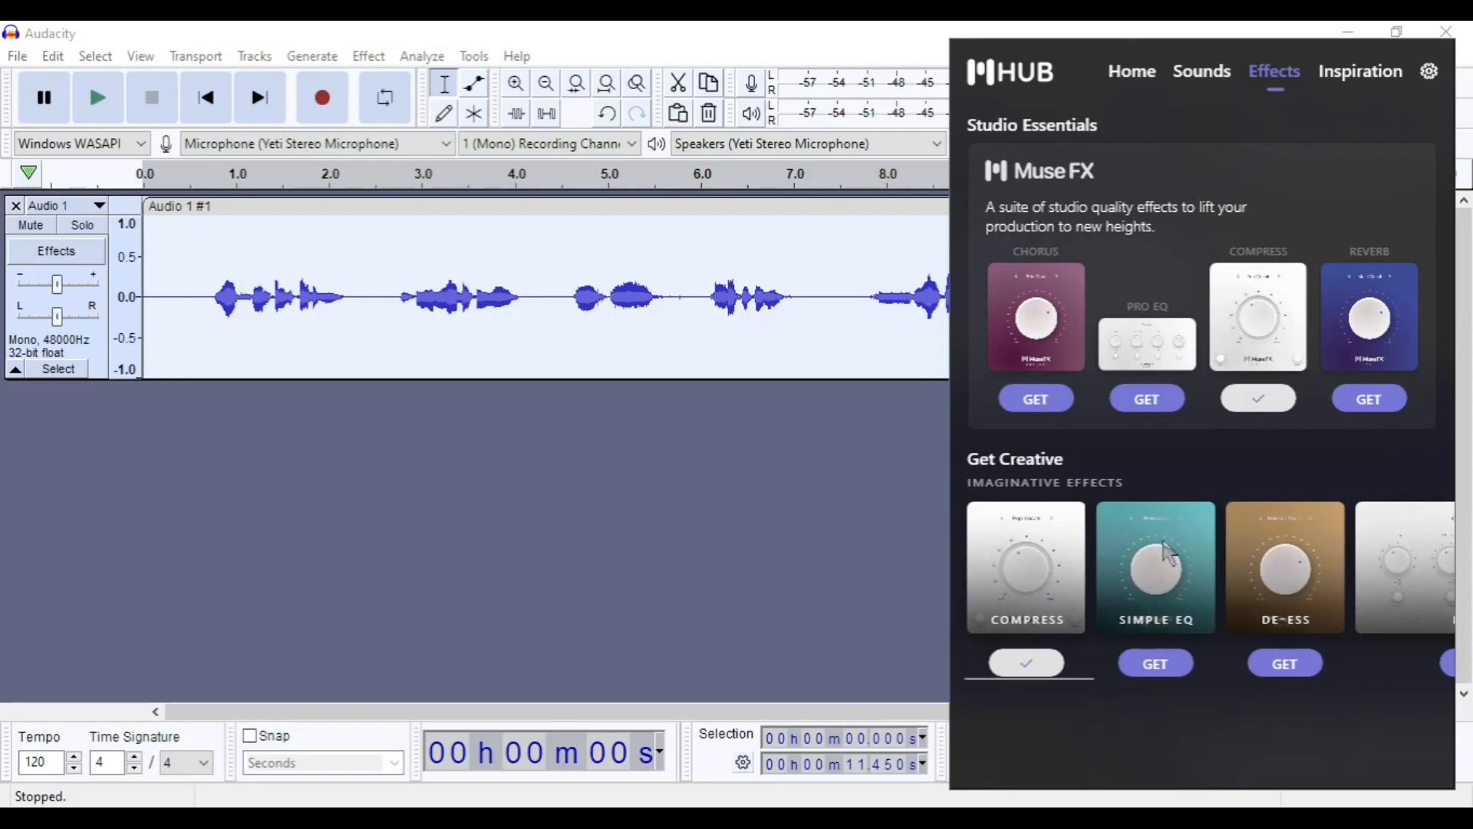
left_click(1379, 398)
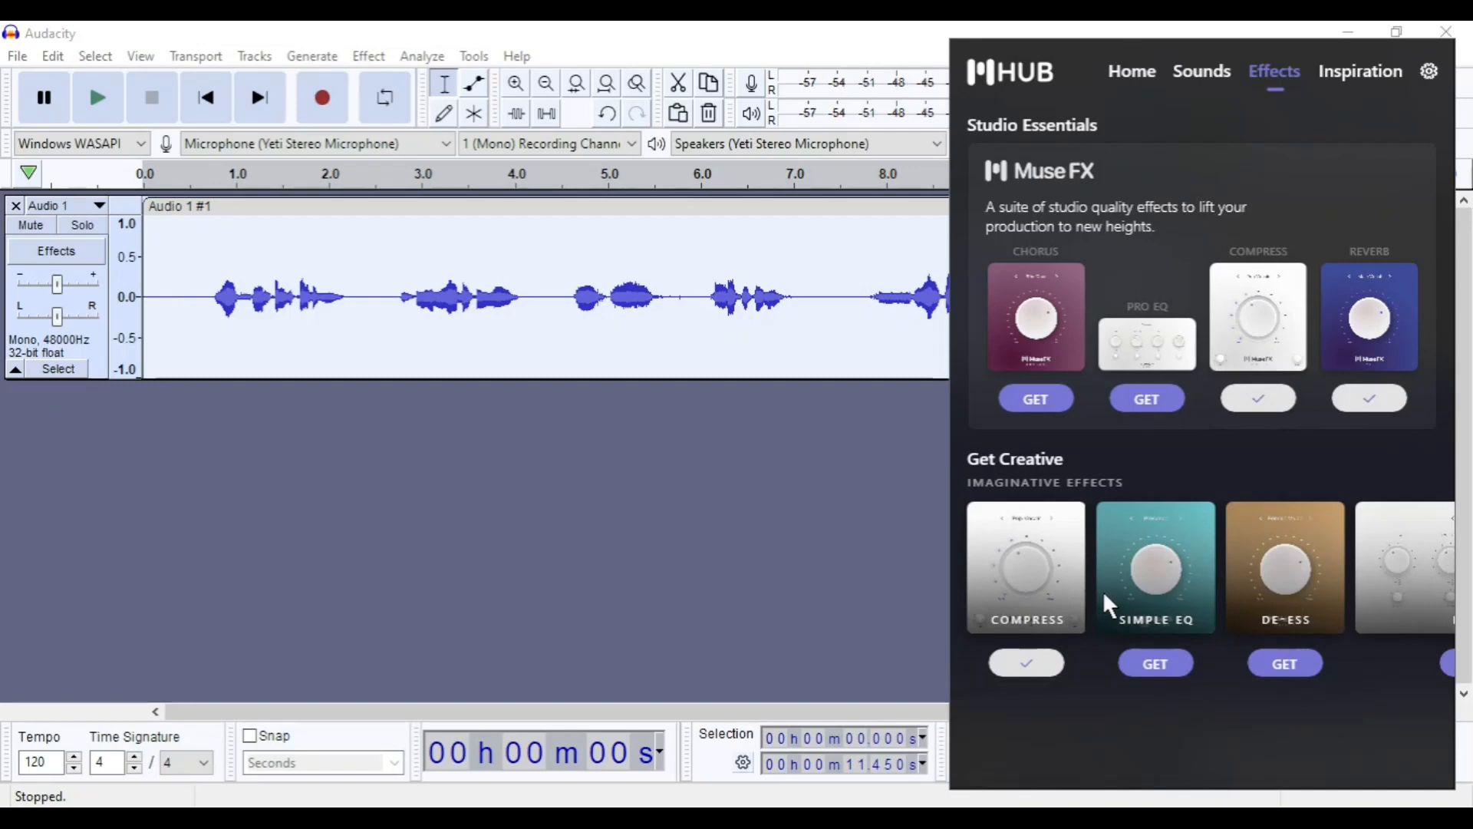
left_click(653, 545)
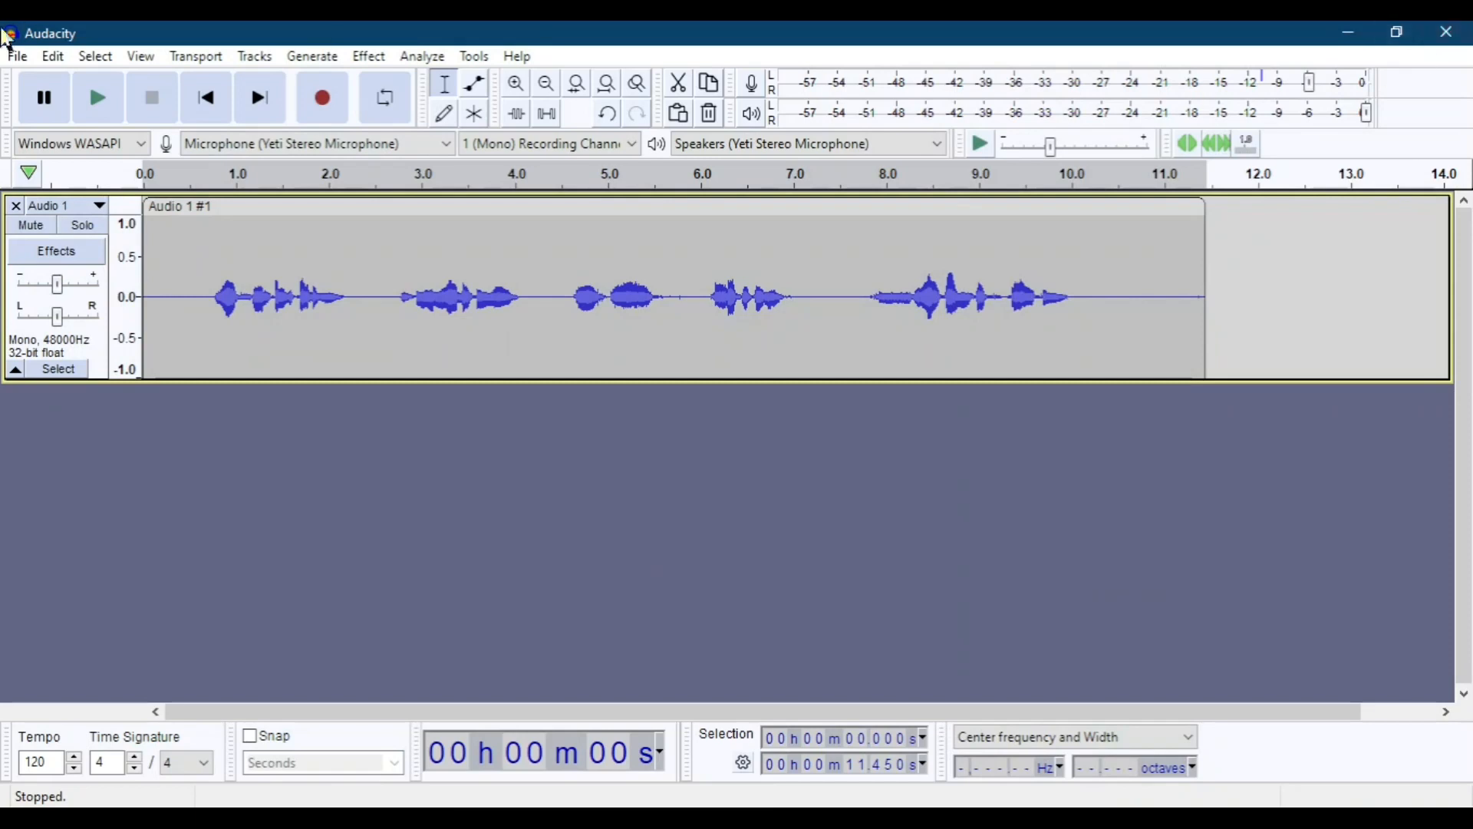
Restart Audacity, discarding the untitled project's changes.
left_click(1445, 33)
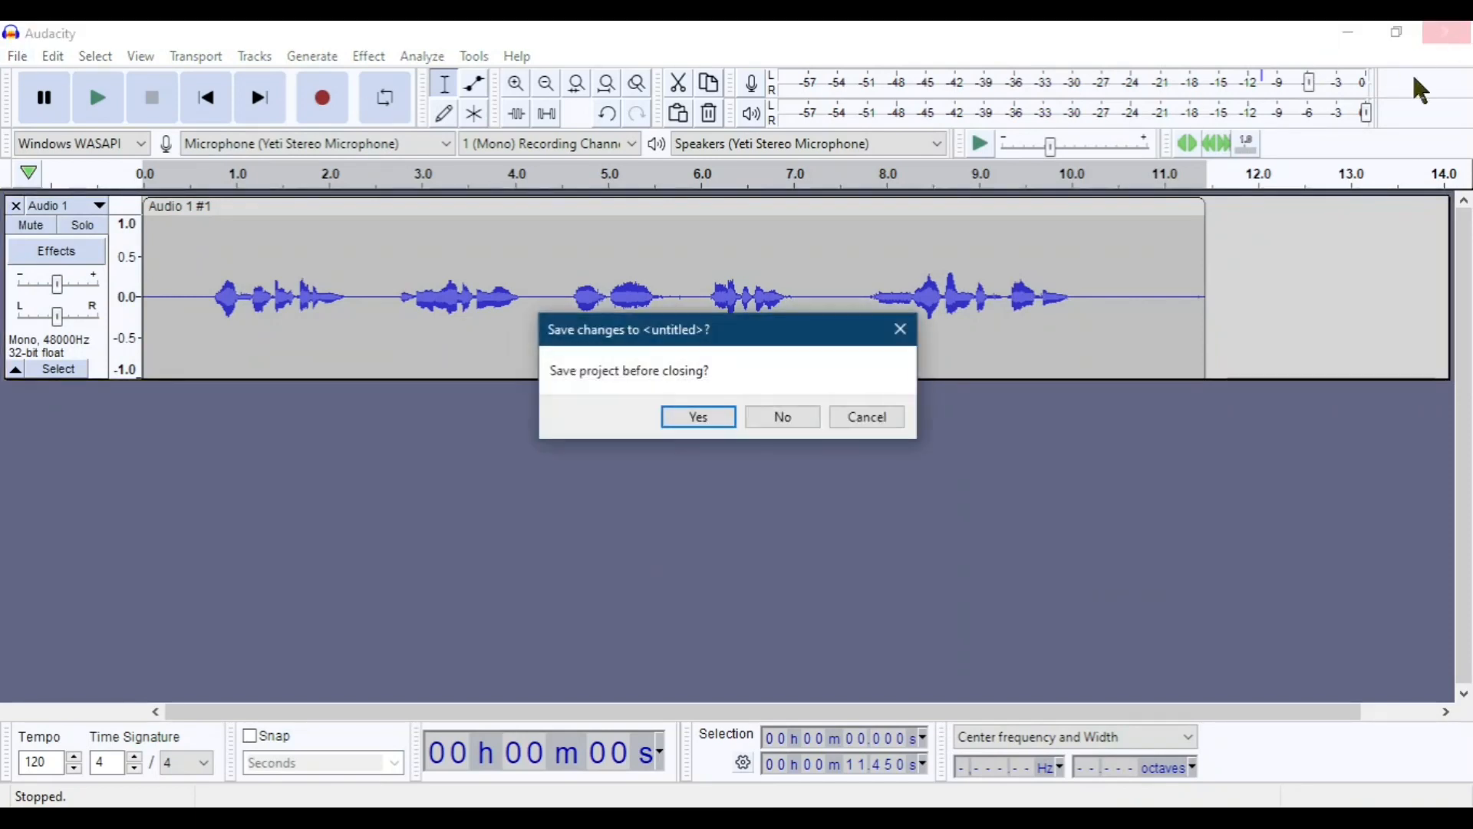
left_click(776, 419)
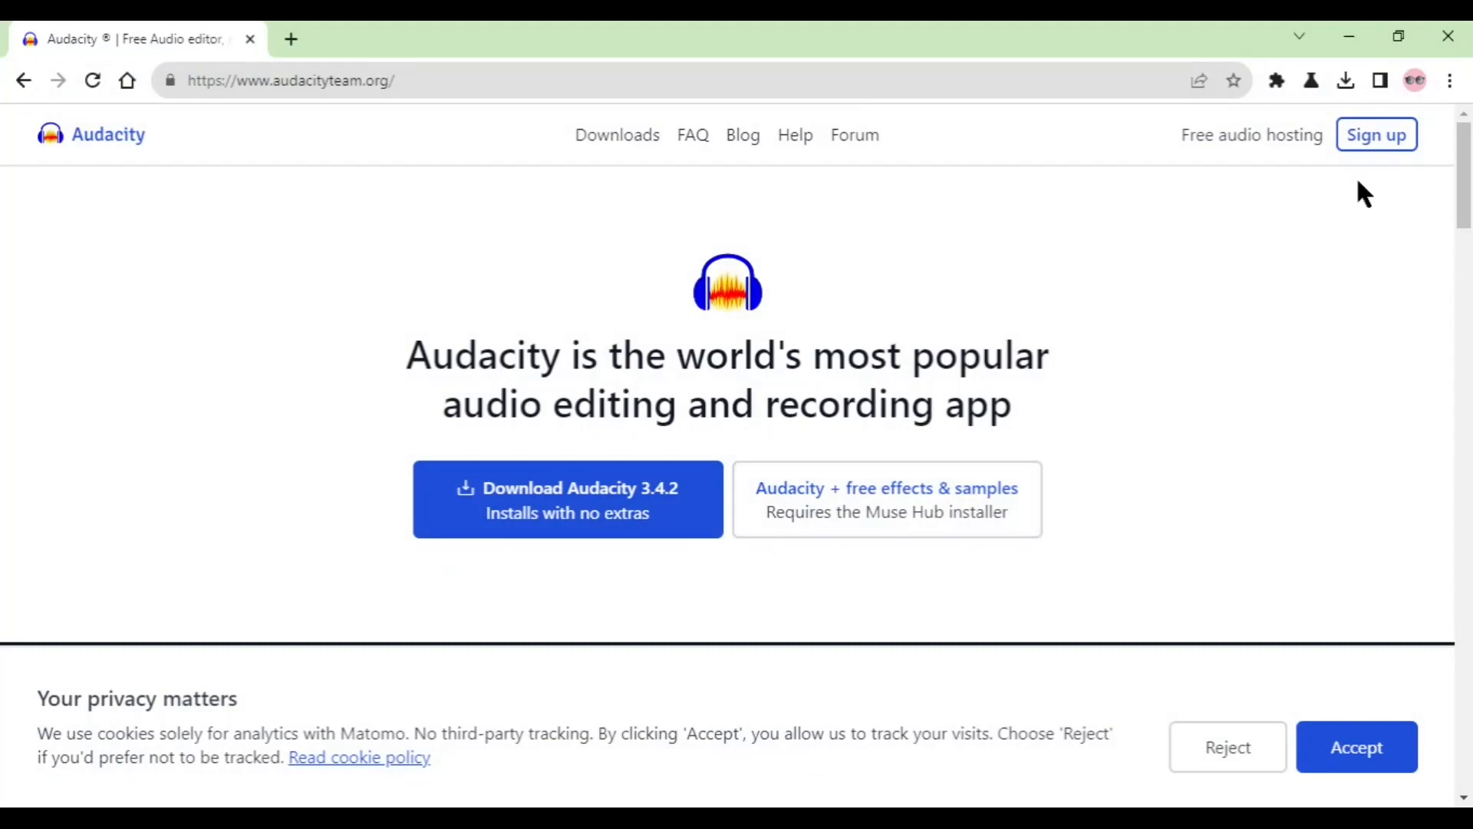
left_click(1349, 37)
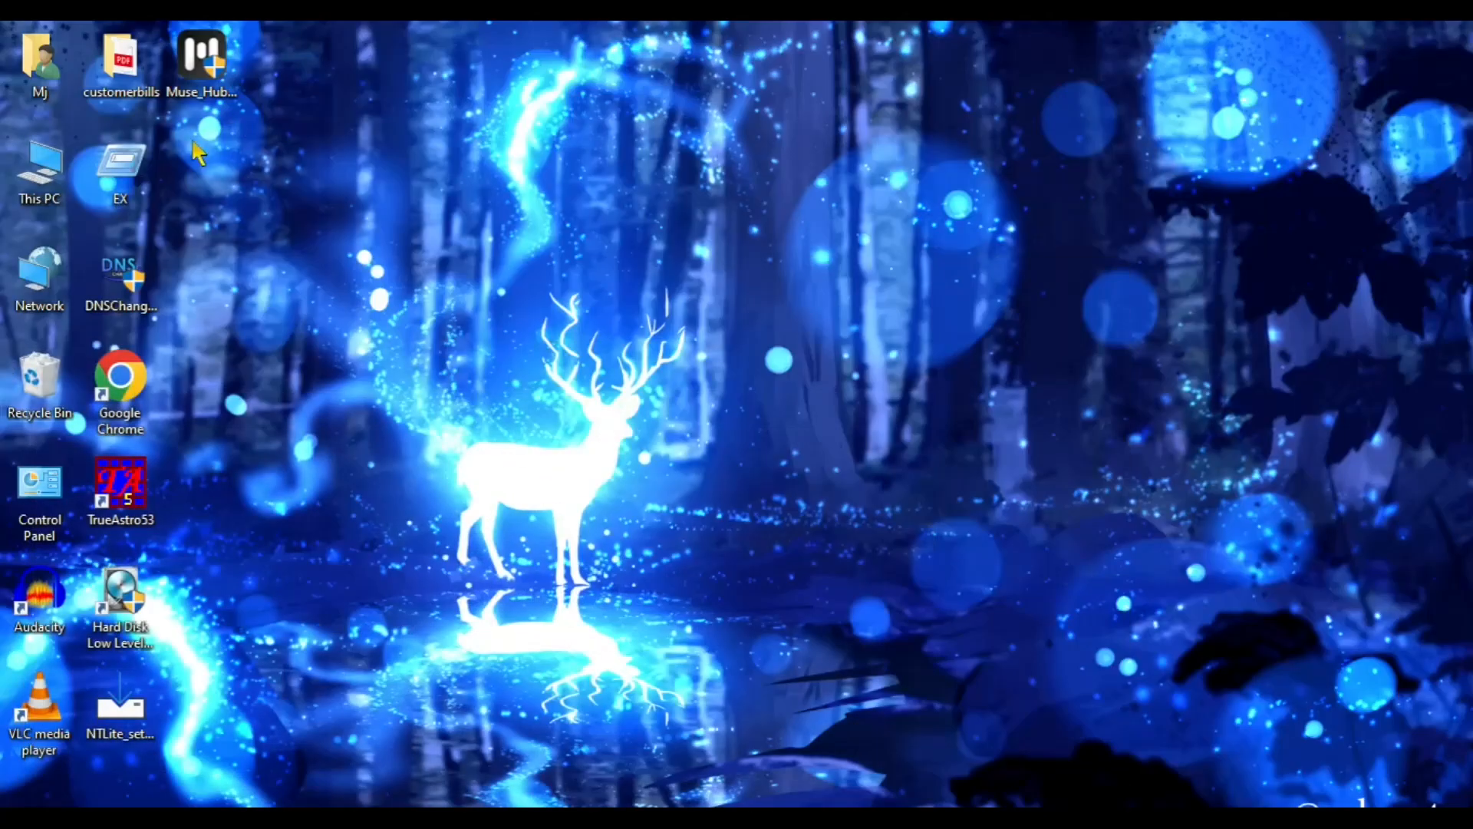
double_click(42, 606)
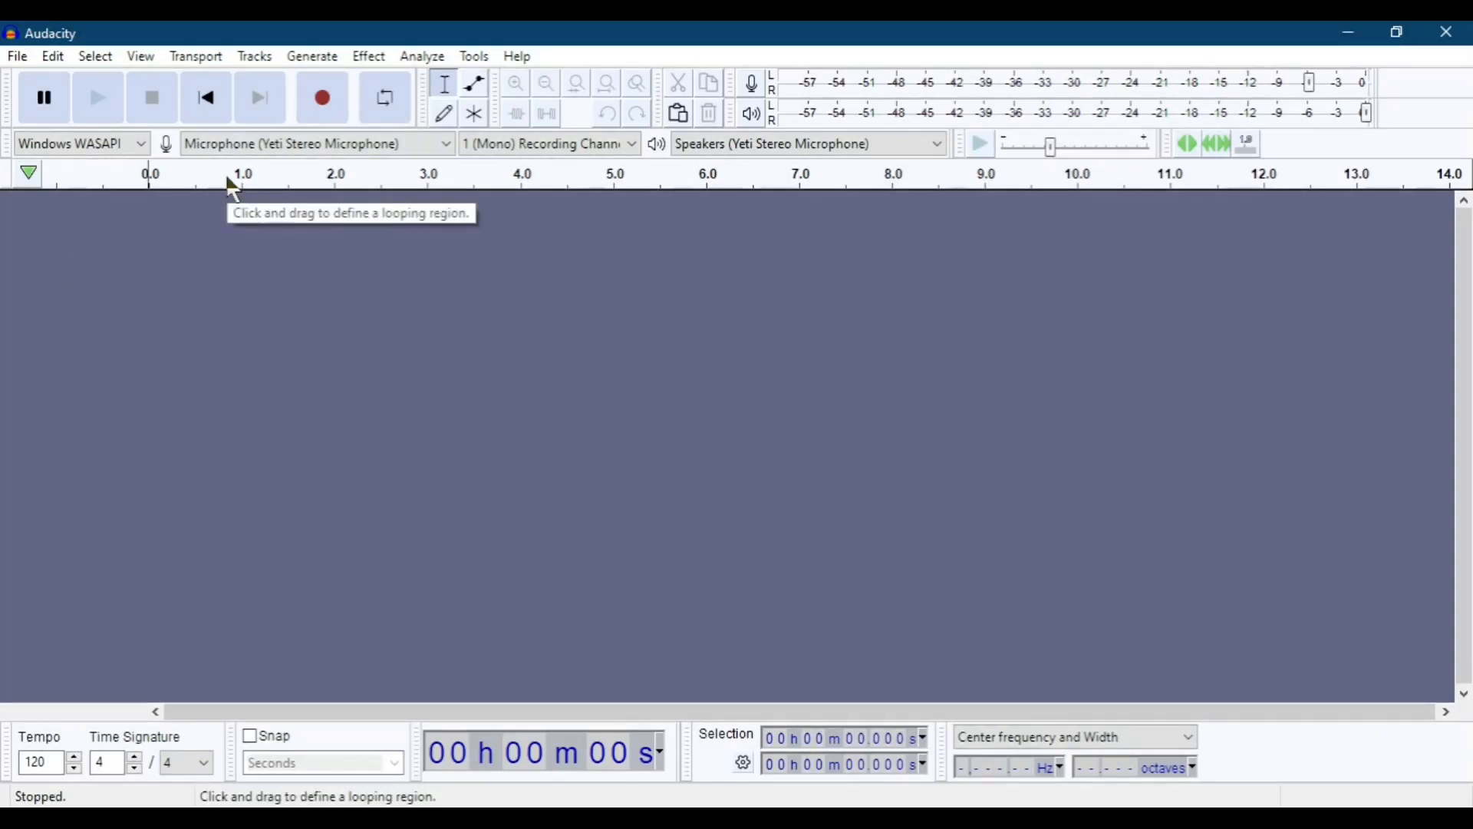
Record a new voice clip about 9 seconds long and select the entire clip.
left_click(341, 112)
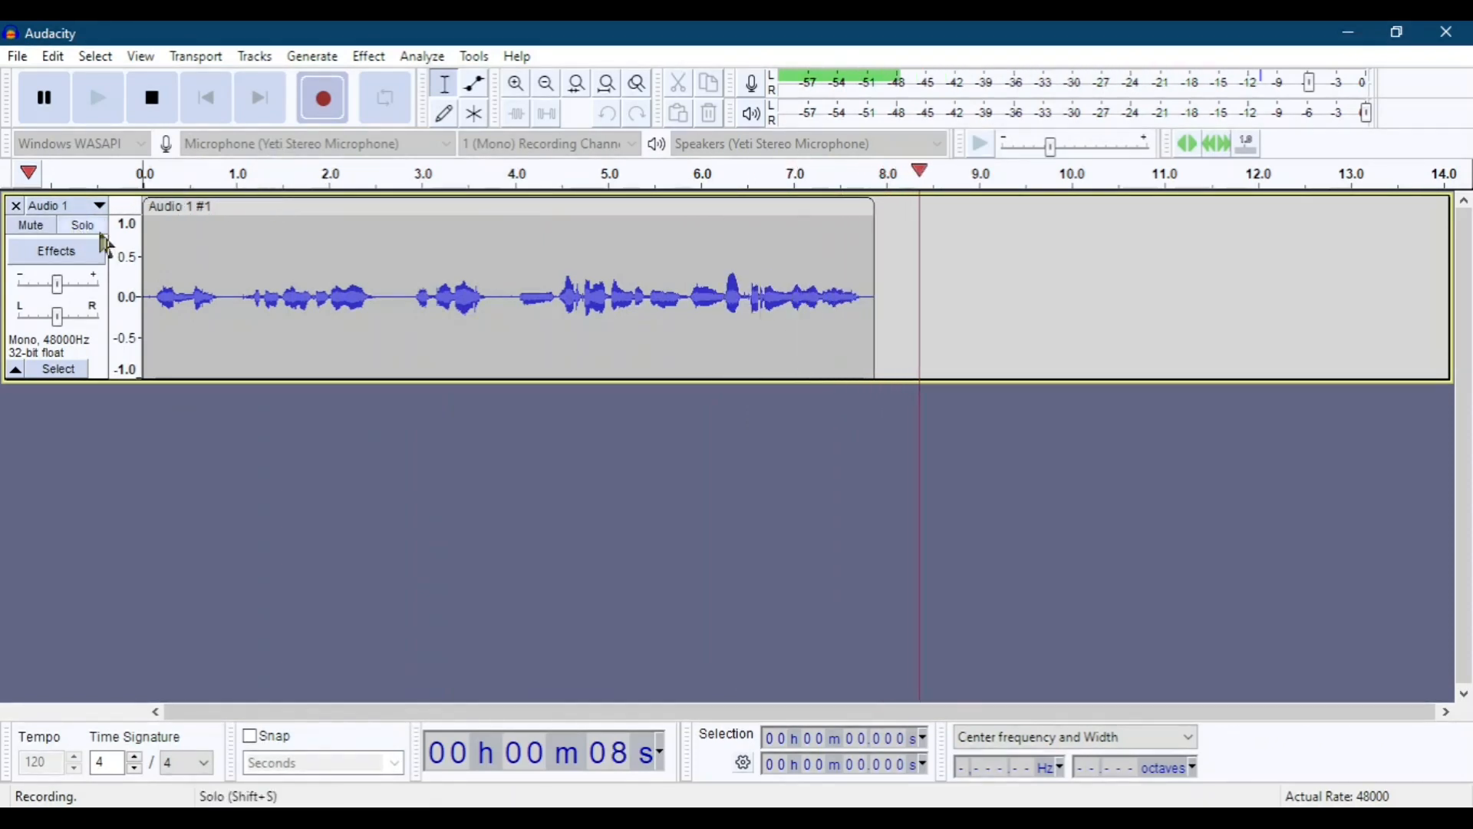
left_click(153, 98)
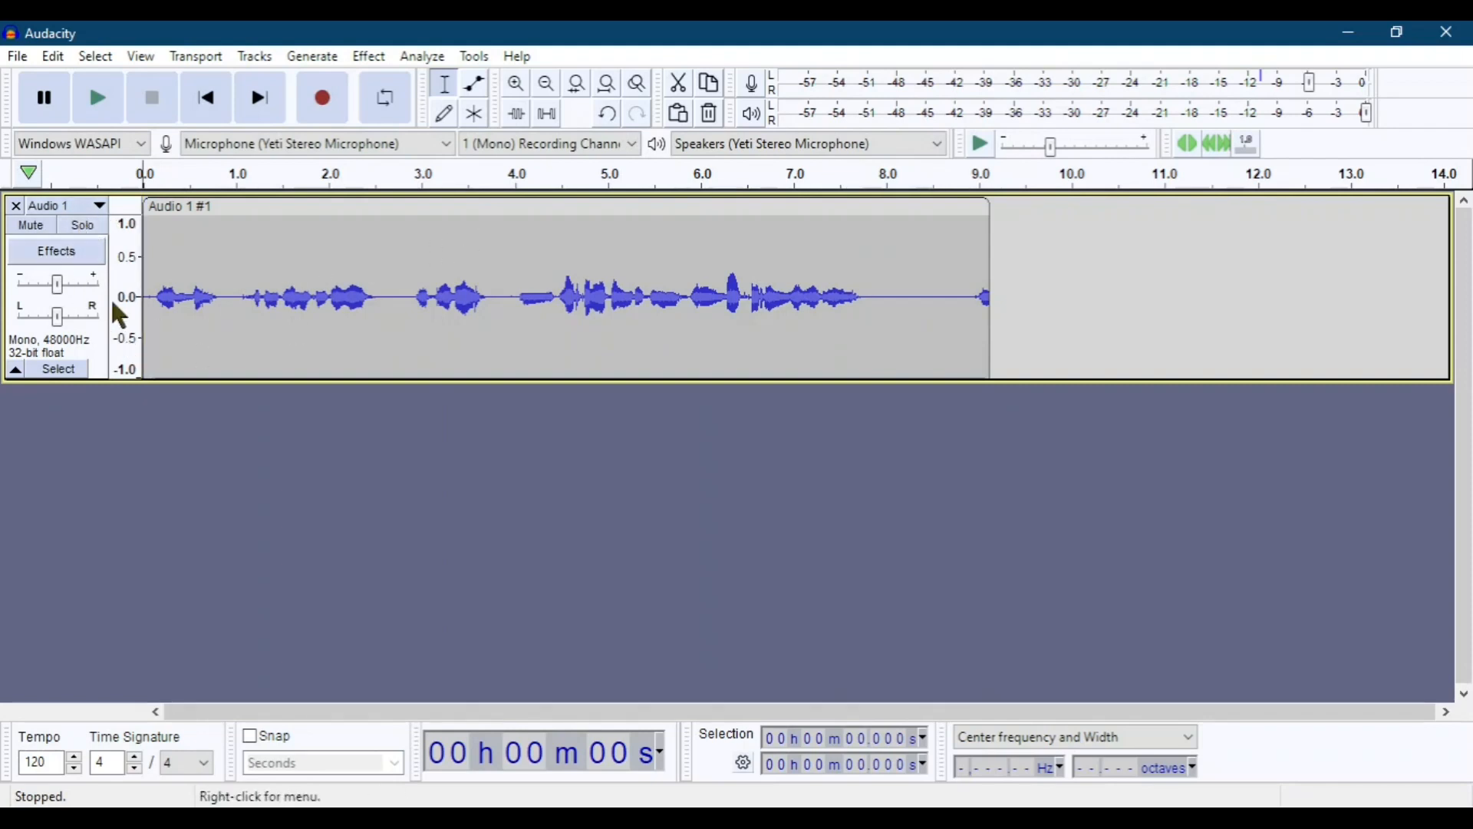
double_click(693, 237)
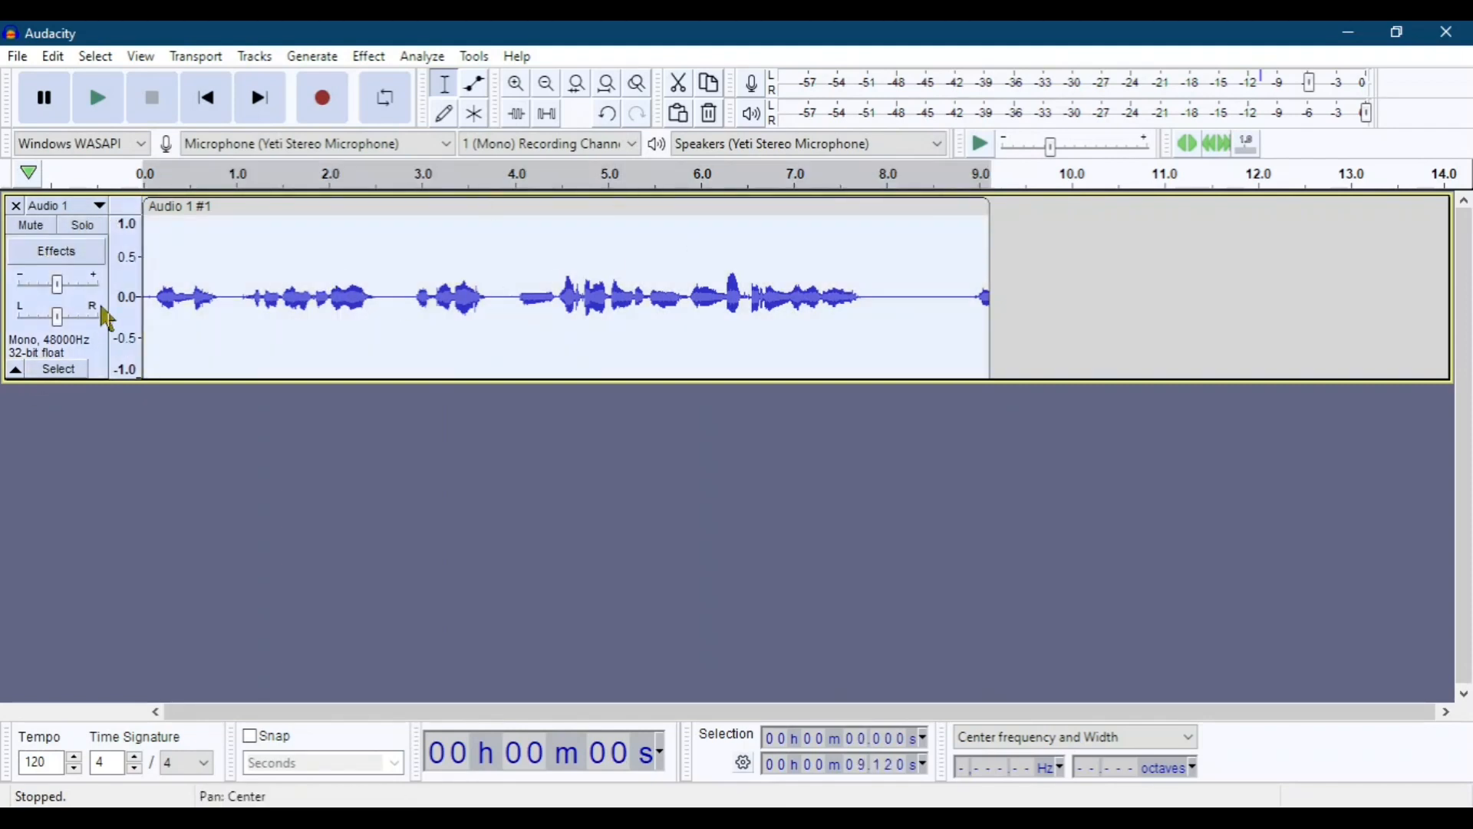
Add the MuseFX Reverb VST3 plugin as a realtime effect on the Audio 1 track.
left_click(57, 251)
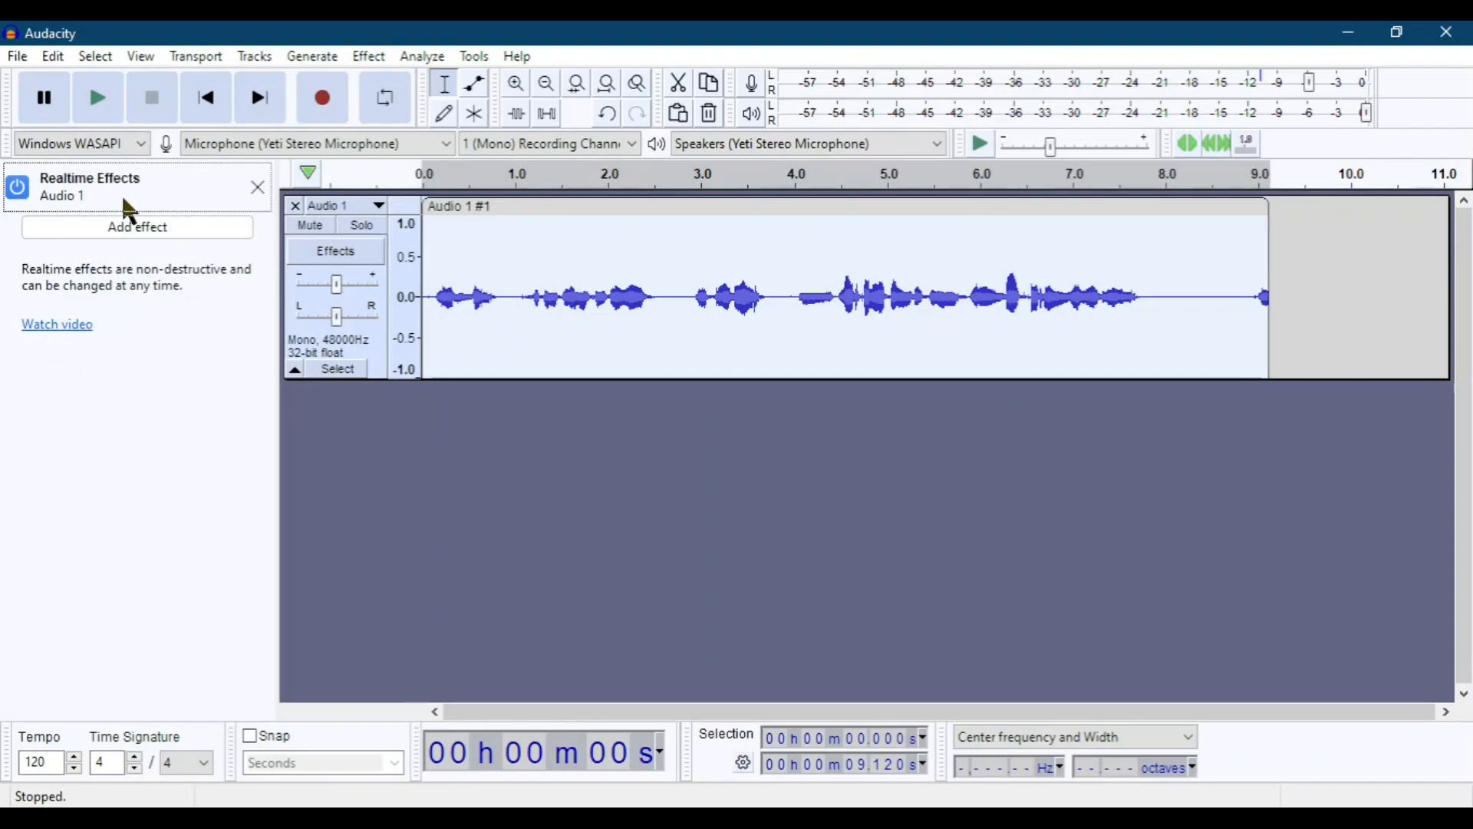
left_click(111, 230)
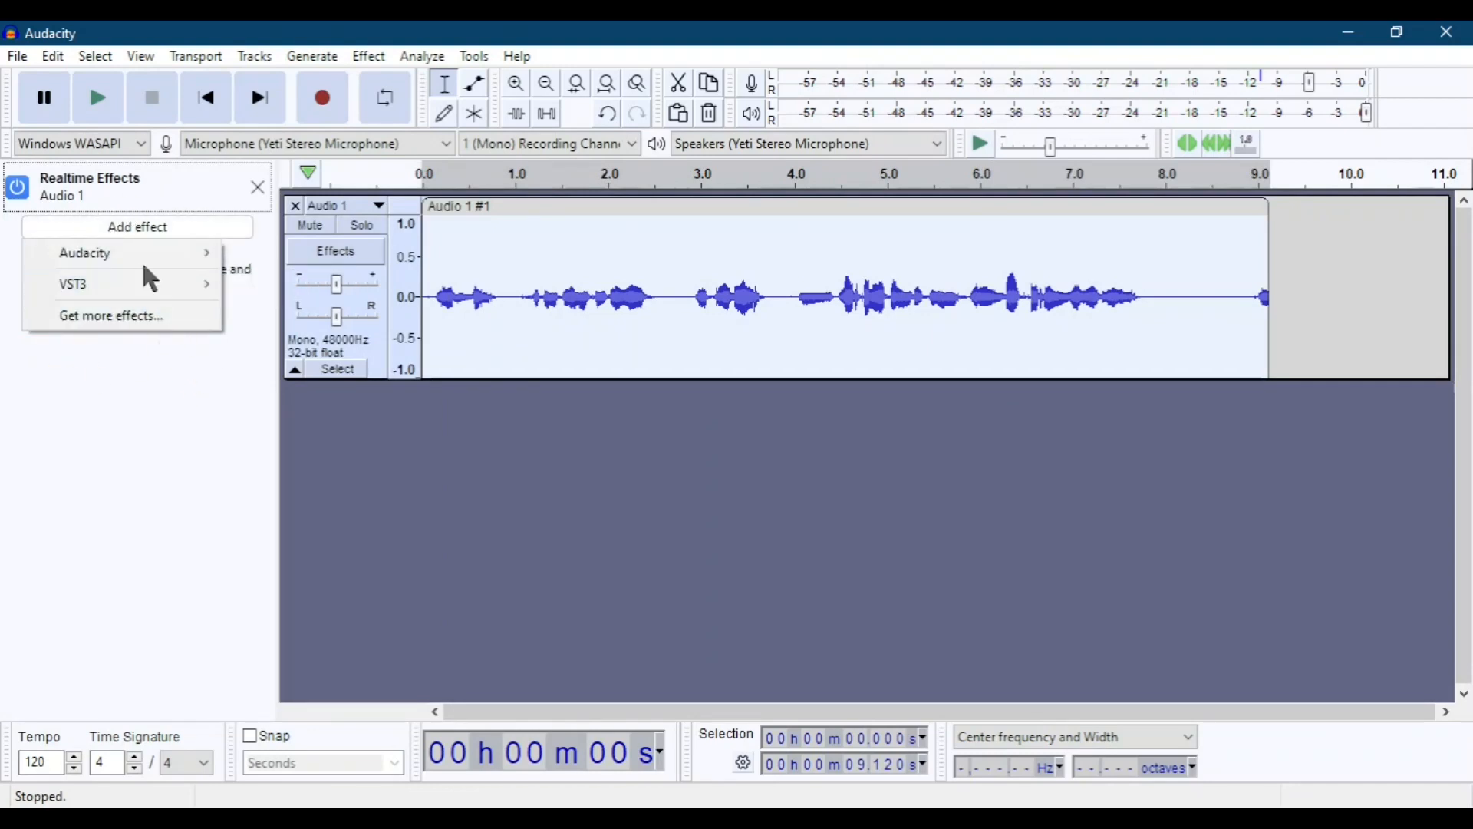
mouse_move(150, 281)
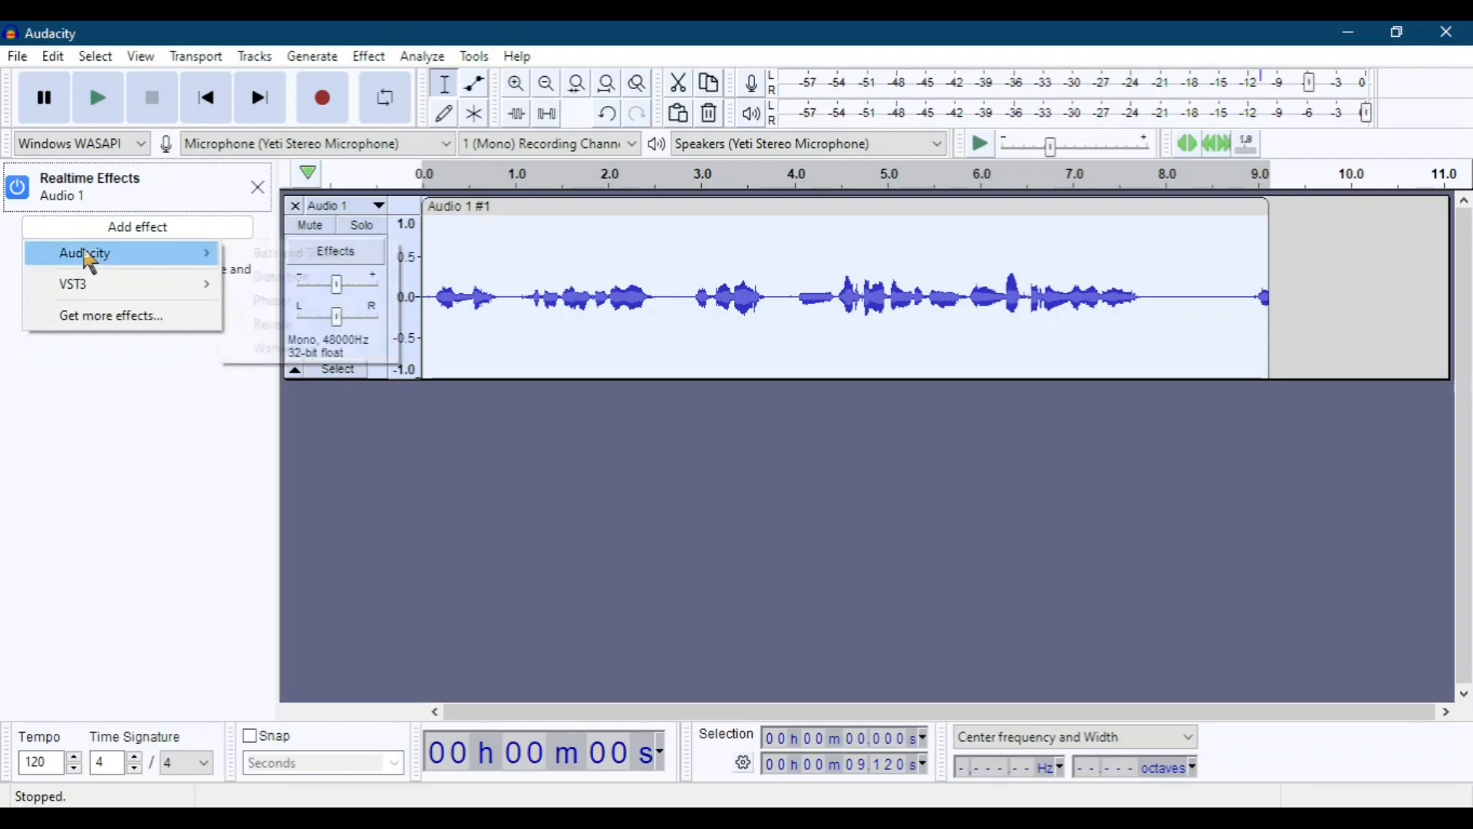
mouse_move(204, 285)
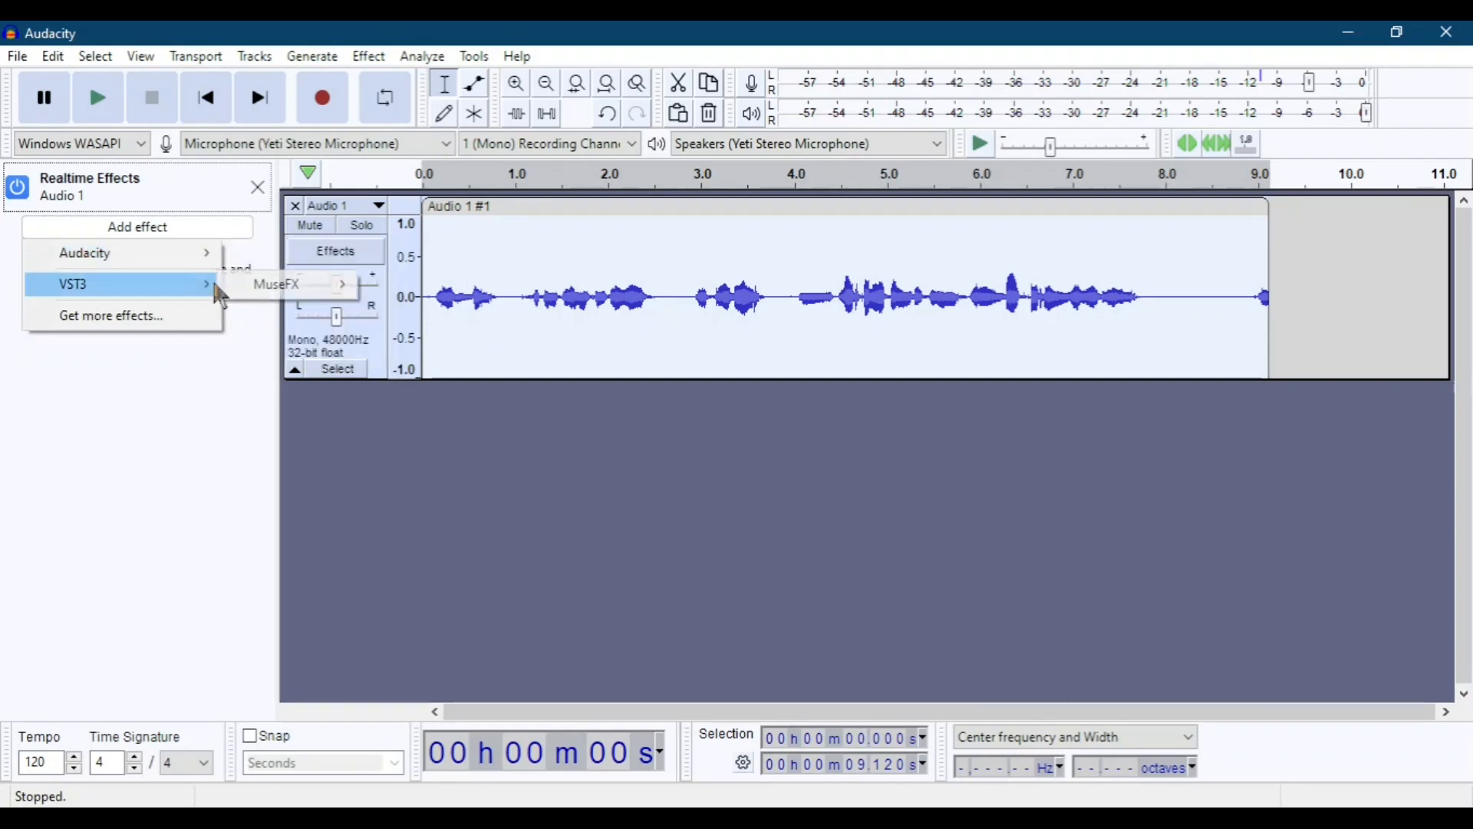
mouse_move(300, 290)
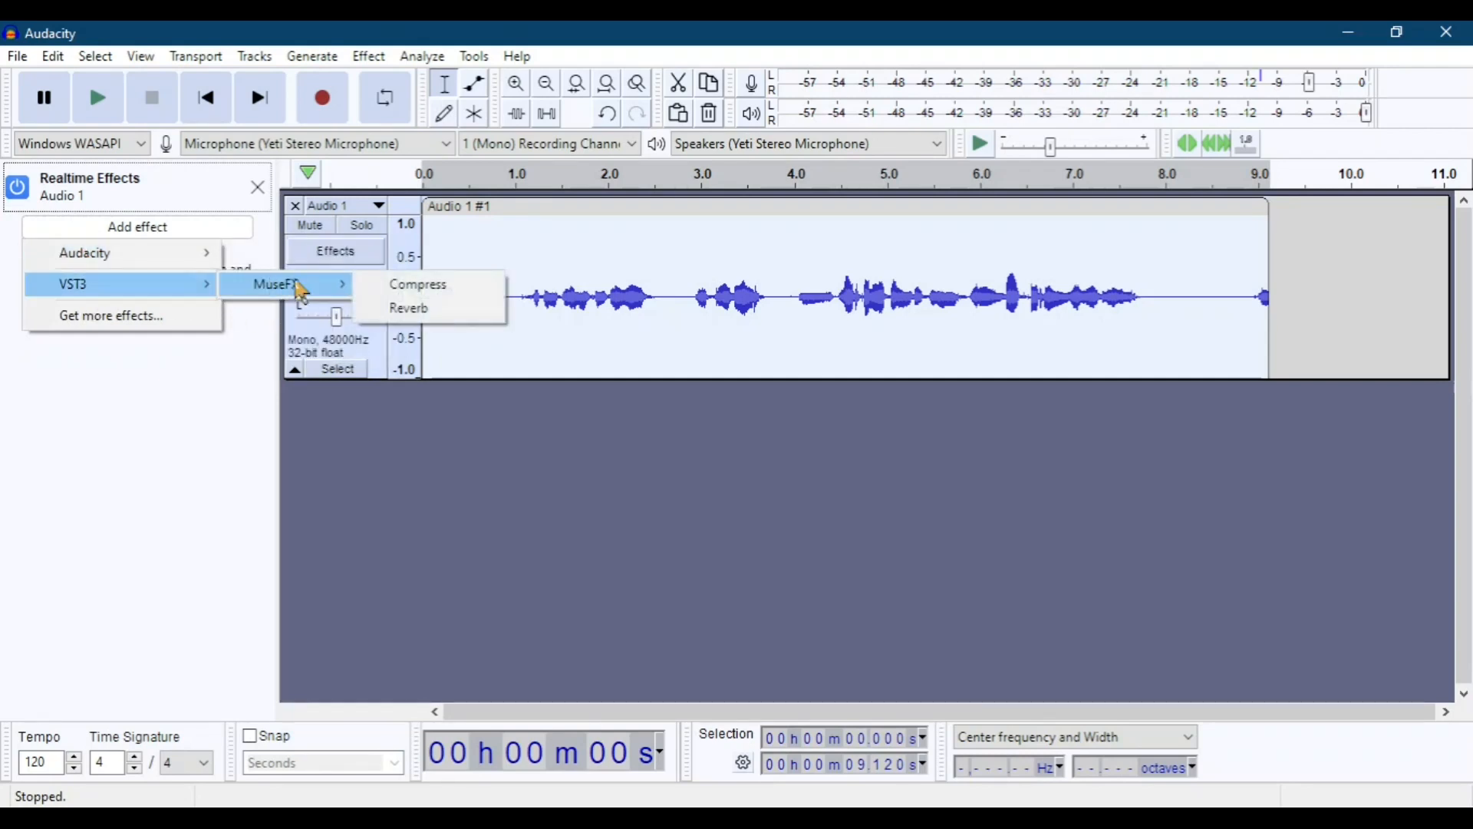
left_click(453, 310)
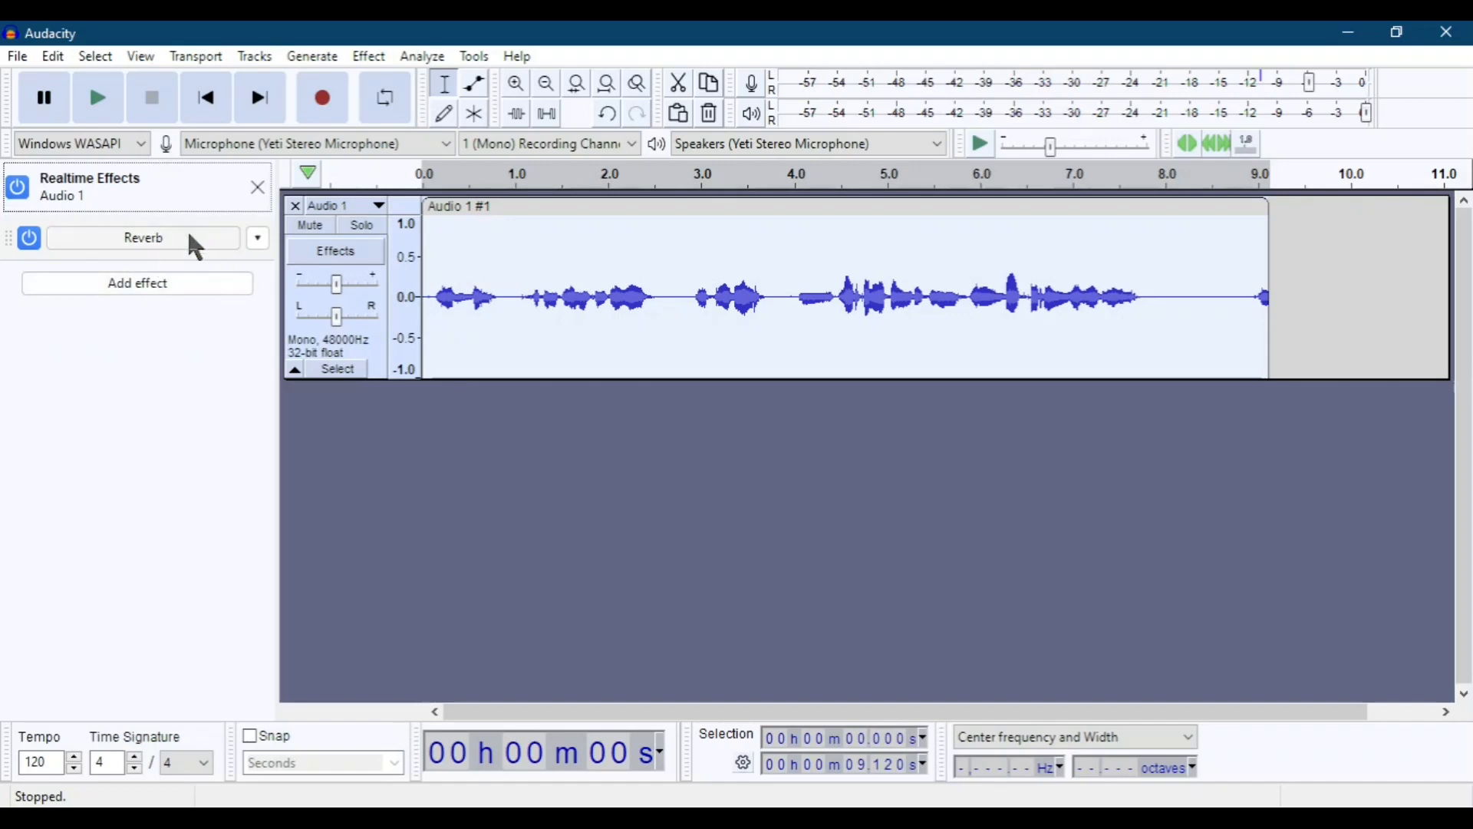
Add the MuseFX Compress VST3 plugin as a second realtime effect on the Audio 1 track.
left_click(163, 284)
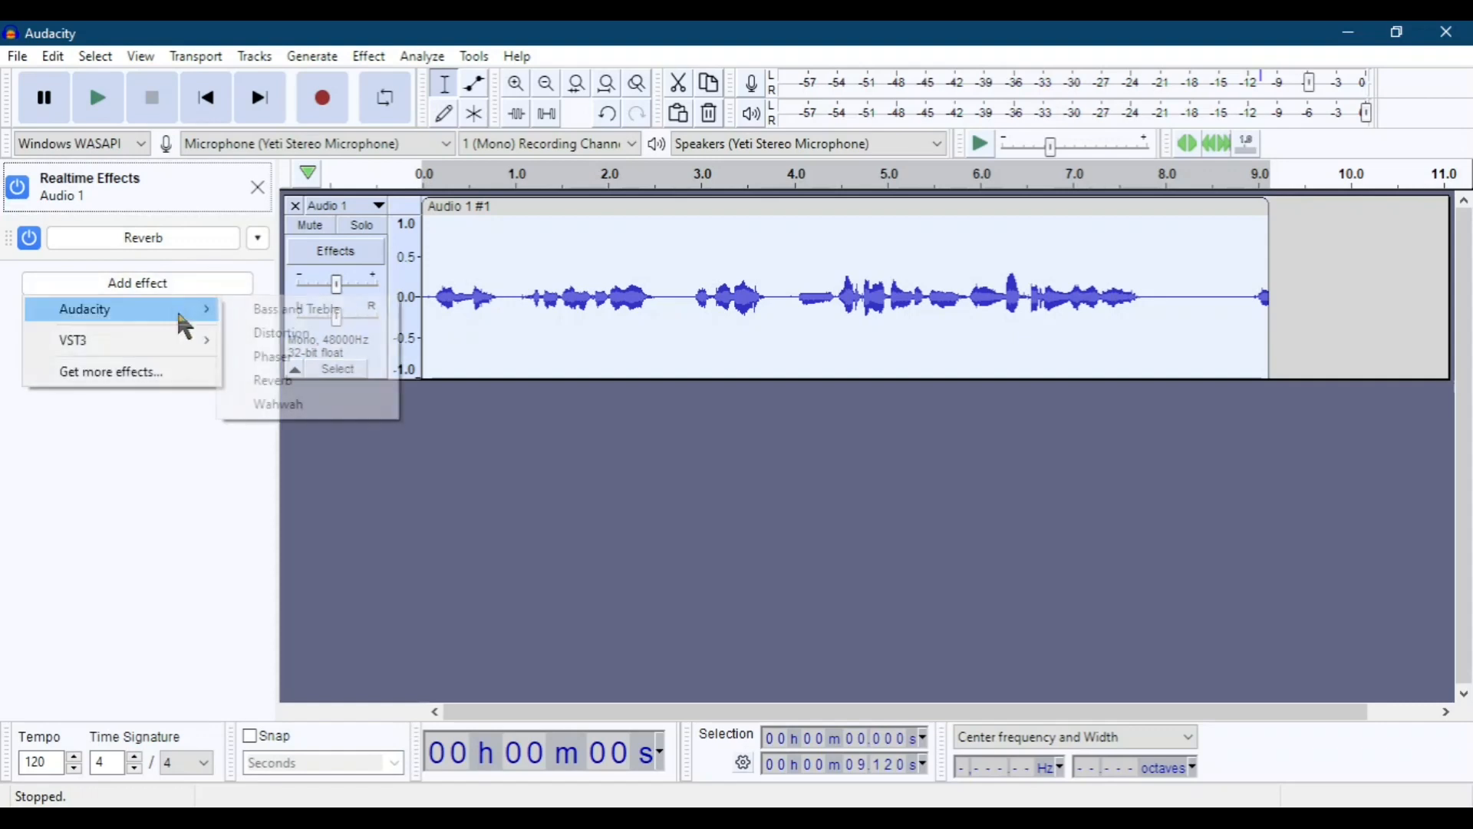
mouse_move(184, 342)
mouse_move(332, 342)
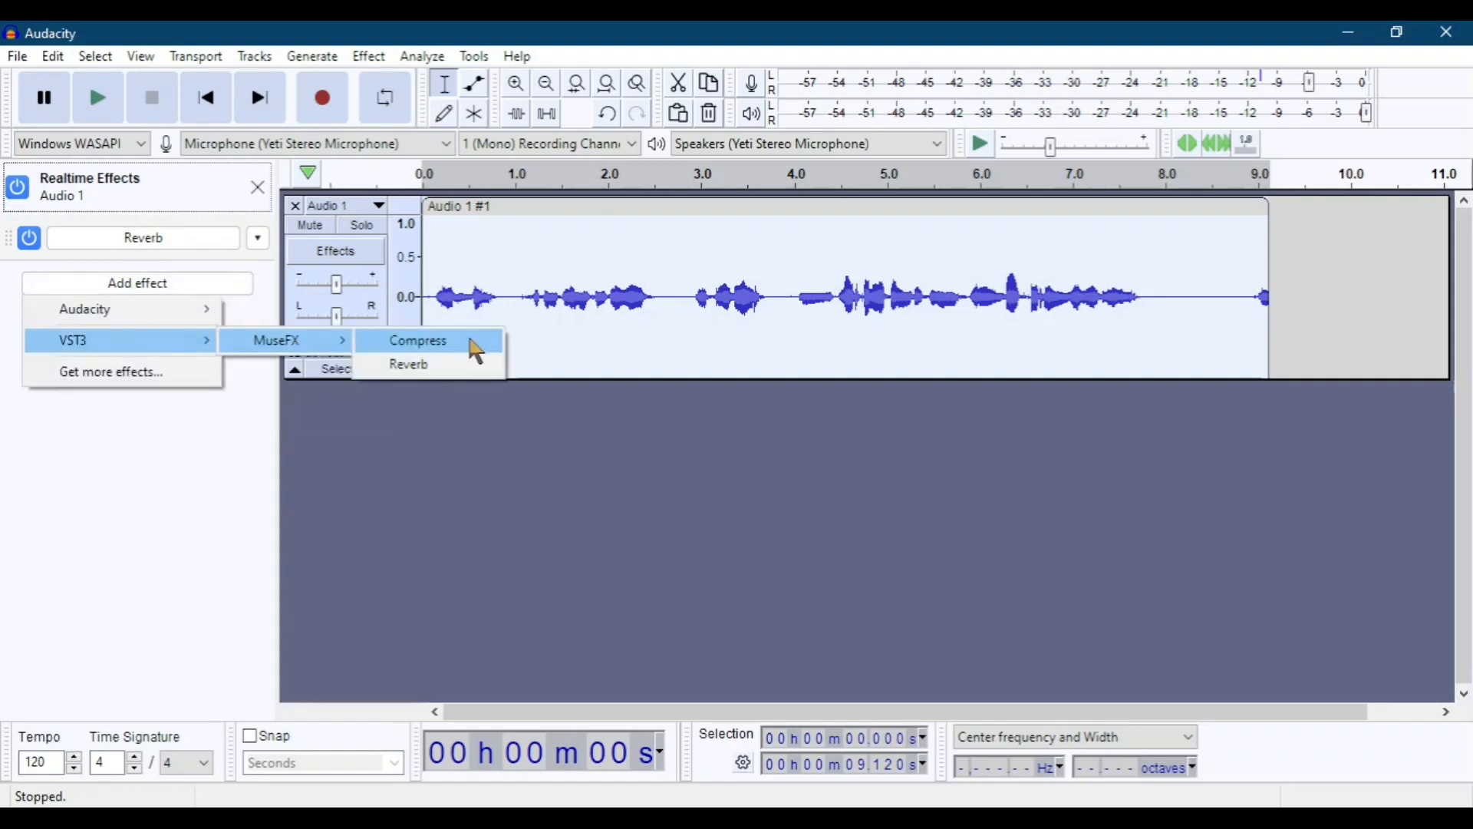
left_click(473, 348)
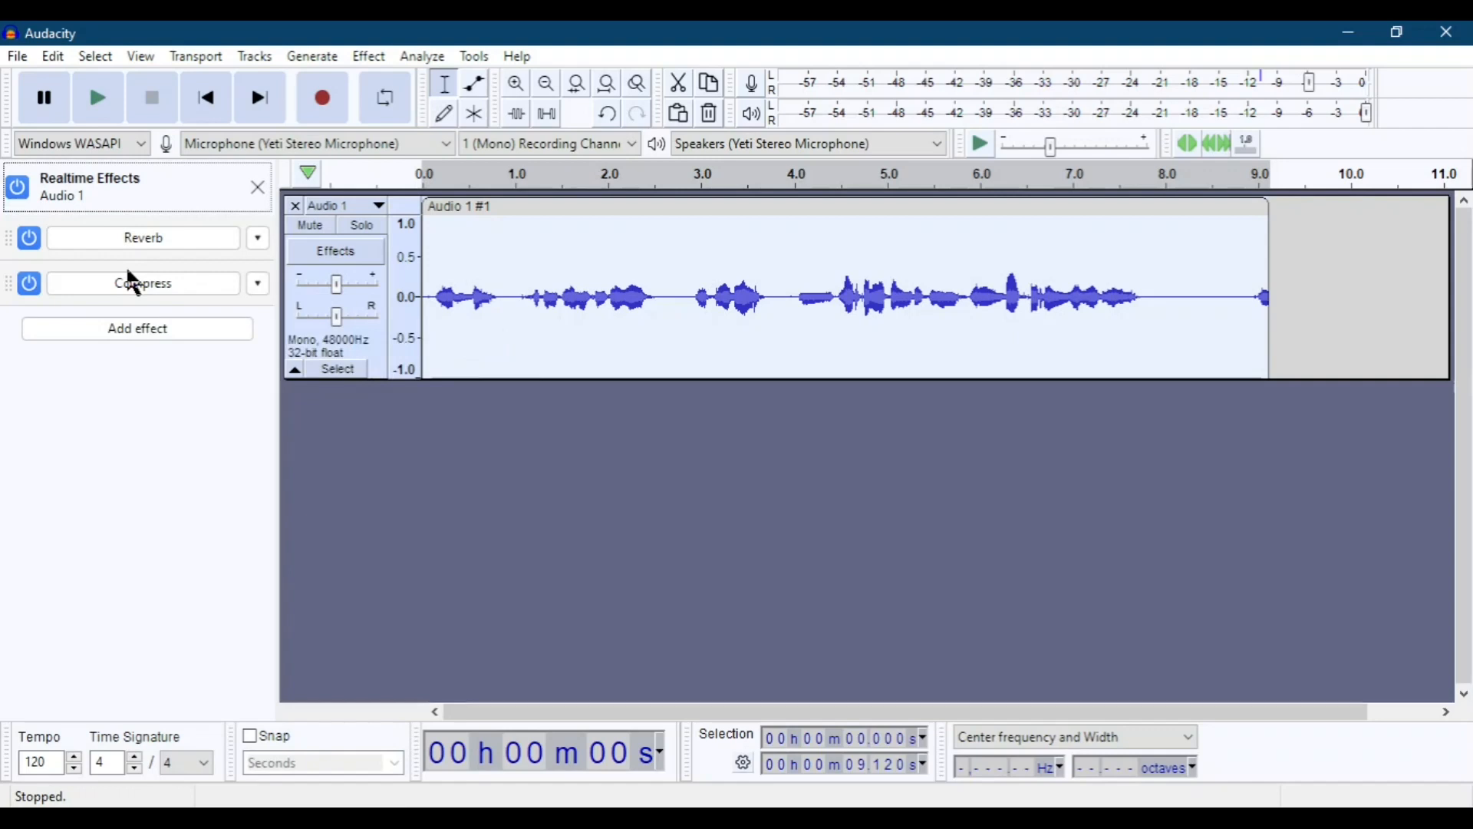
Bypass the Reverb and Compress realtime effects and switch them back on.
left_click(26, 242)
left_click(30, 290)
left_click(30, 286)
Remove the Reverb effect from the Audio 1 realtime effects stack by replacing it with No Effect.
left_click(259, 238)
mouse_move(371, 307)
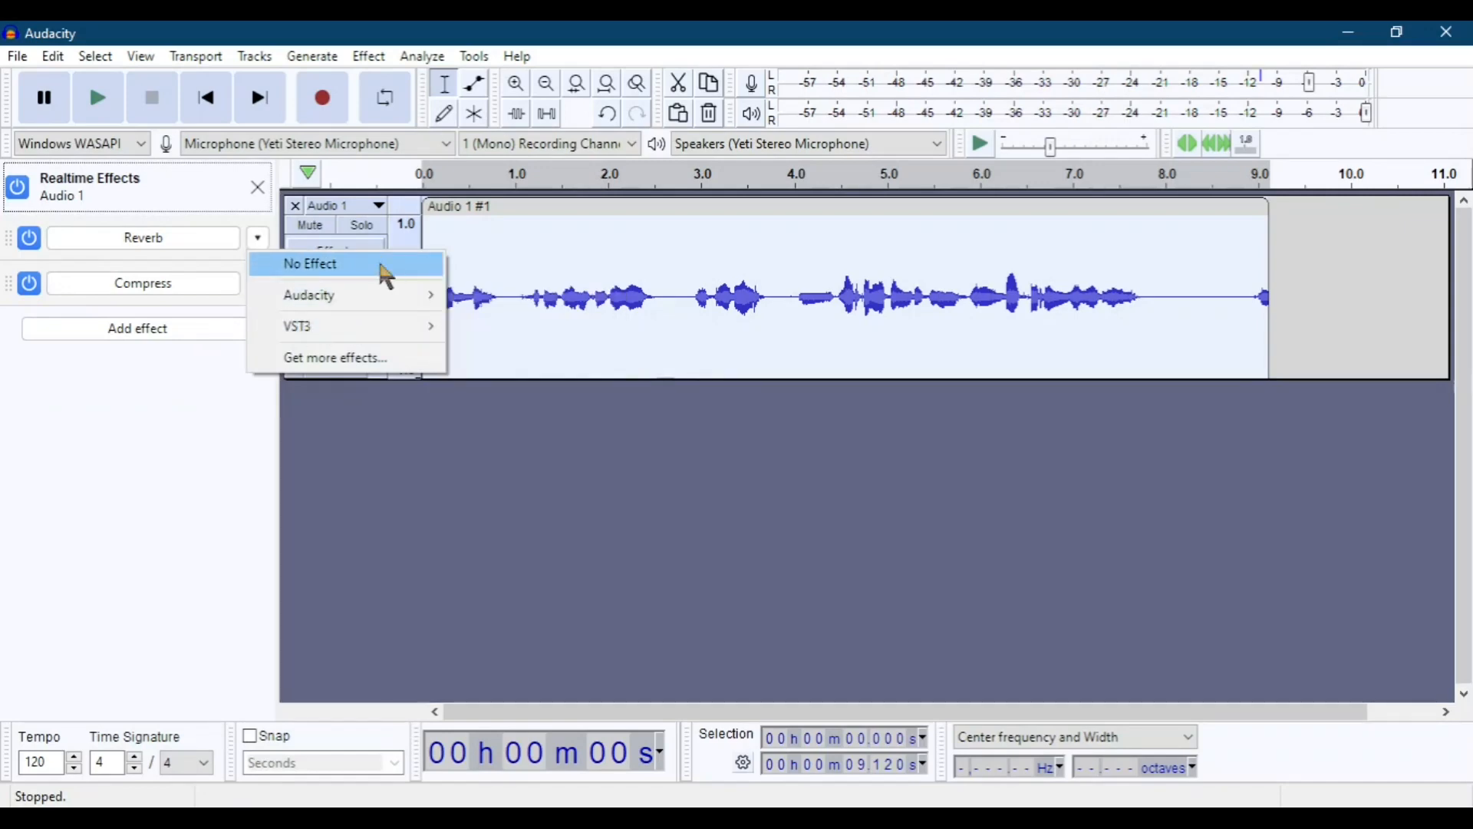
left_click(367, 268)
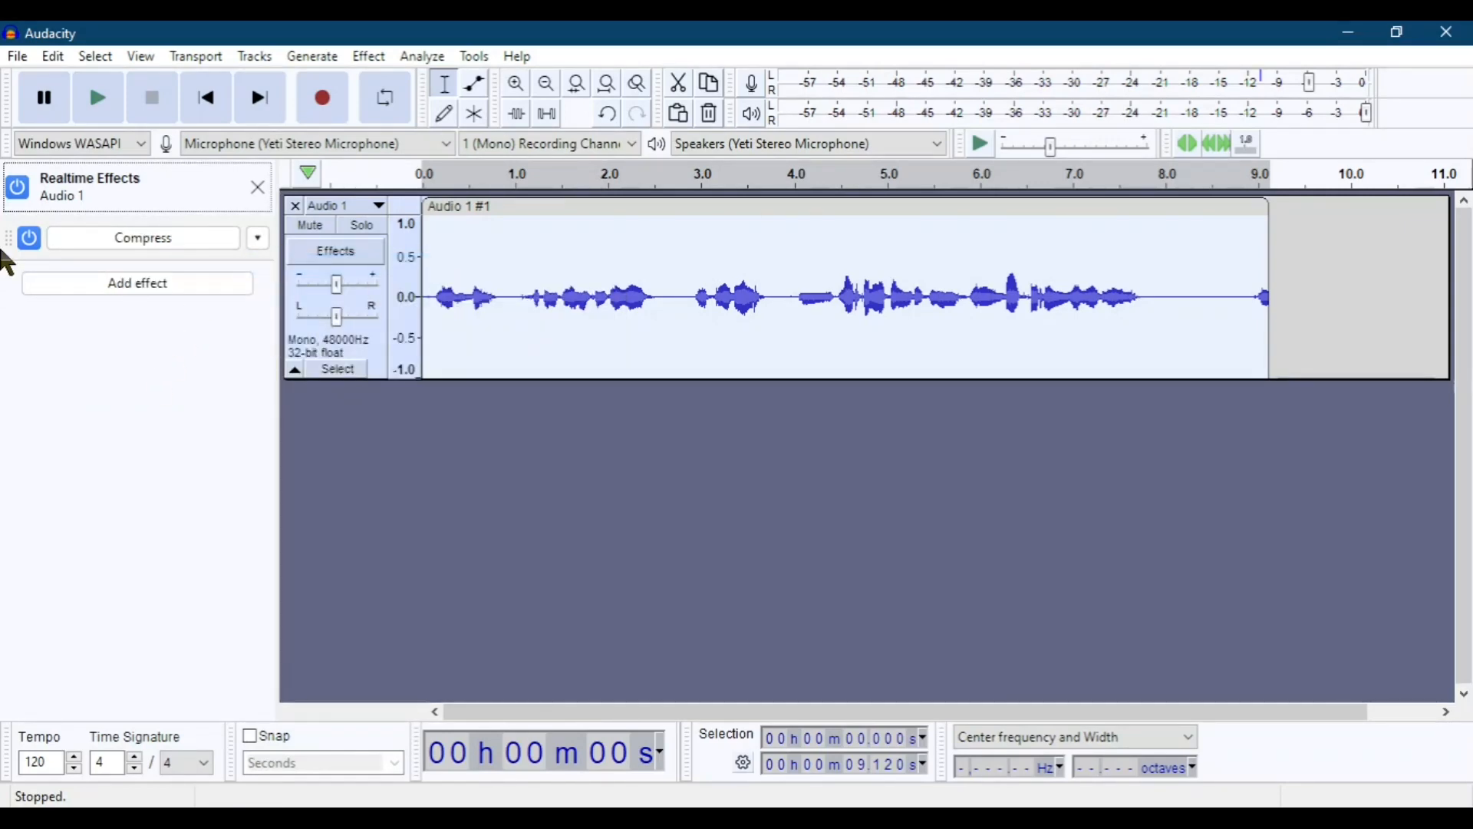
Add the MuseFX Reverb VST3 plugin back to the Audio 1 track, placed after Compress.
left_click(169, 287)
mouse_move(183, 313)
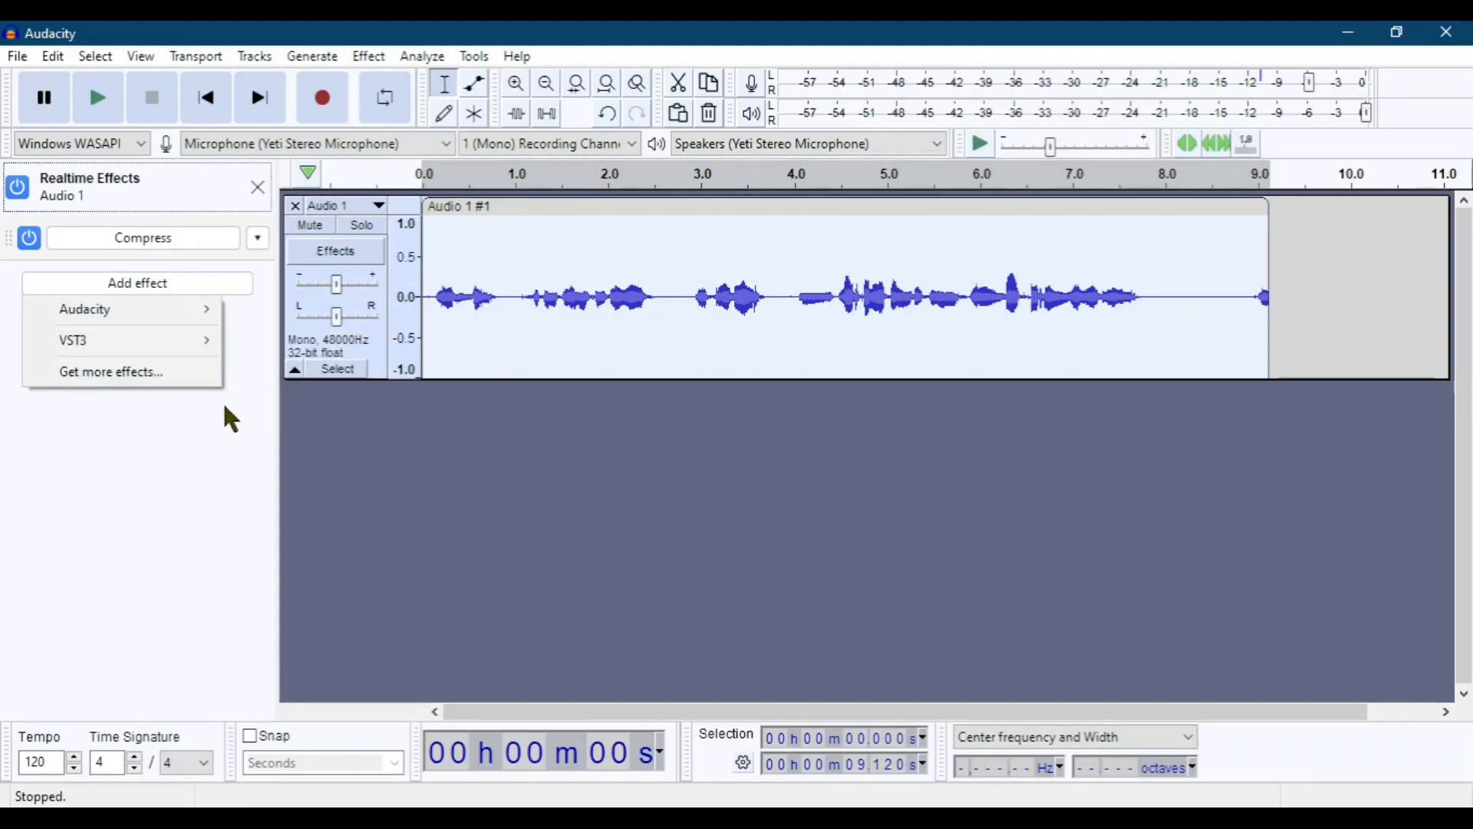
mouse_move(171, 345)
mouse_move(322, 342)
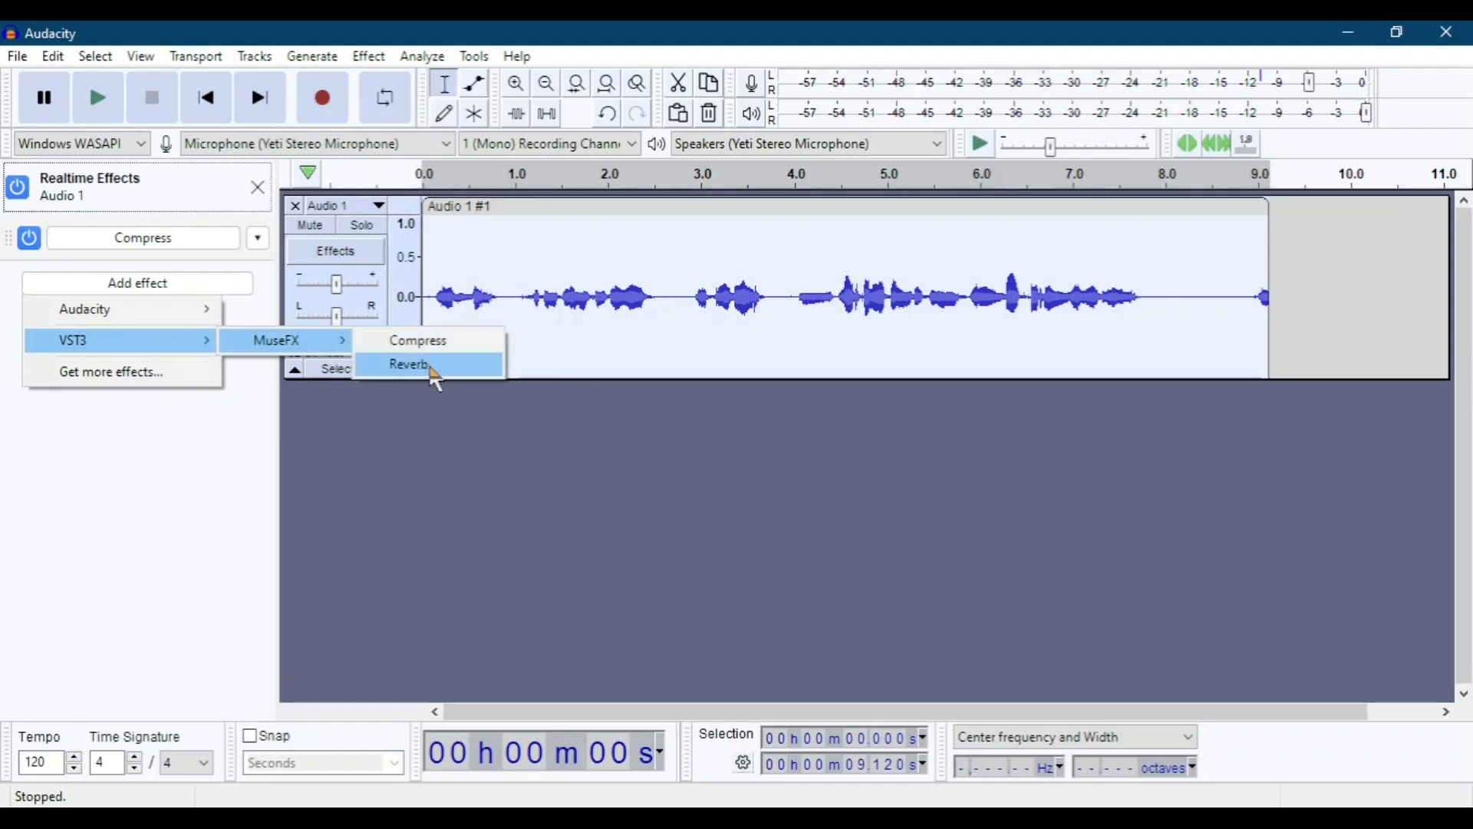
left_click(431, 367)
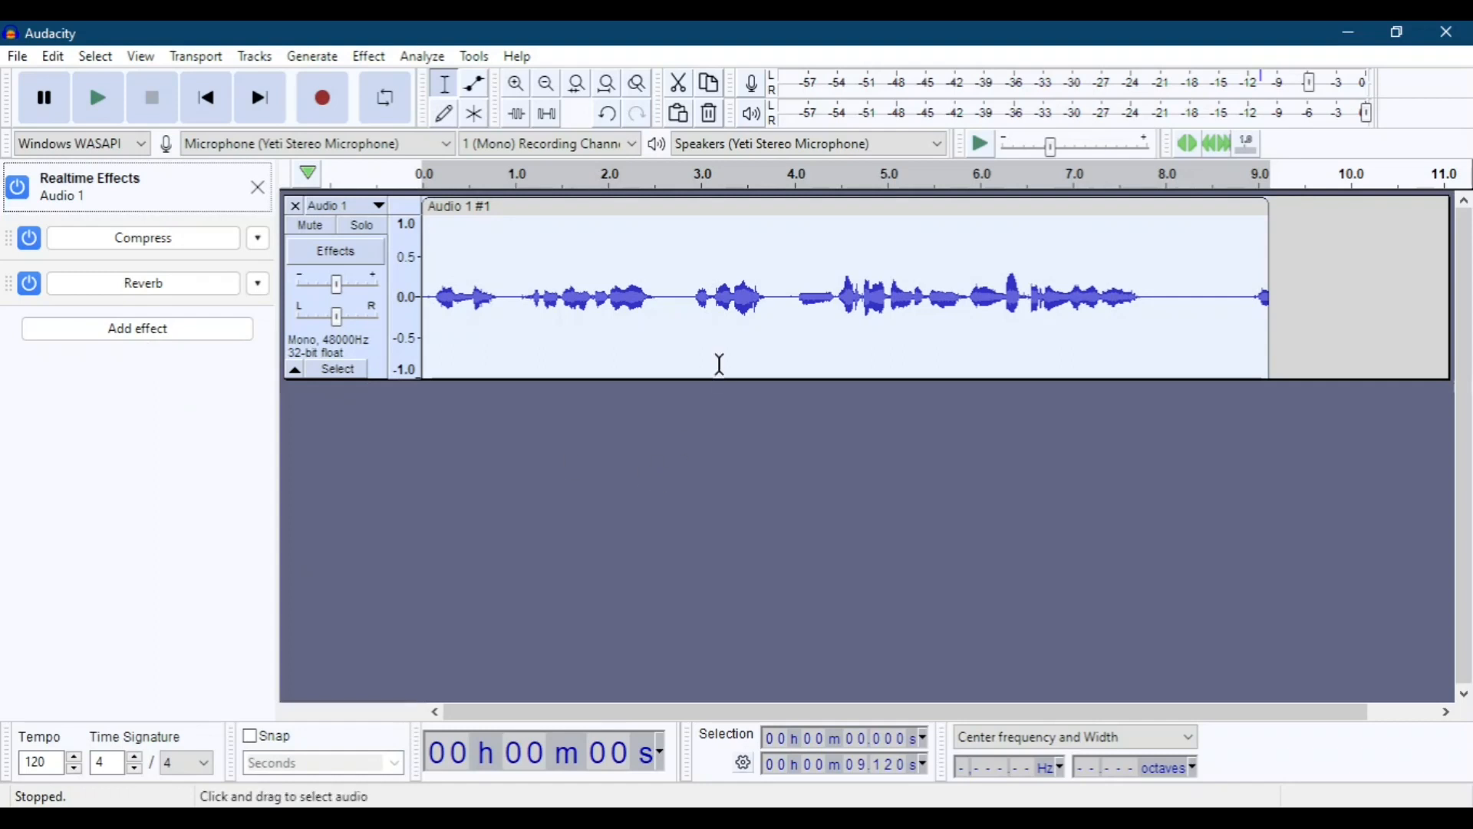
Play the clip from about 1.6 s to hear it with both effects, and stop playback.
left_click(572, 307)
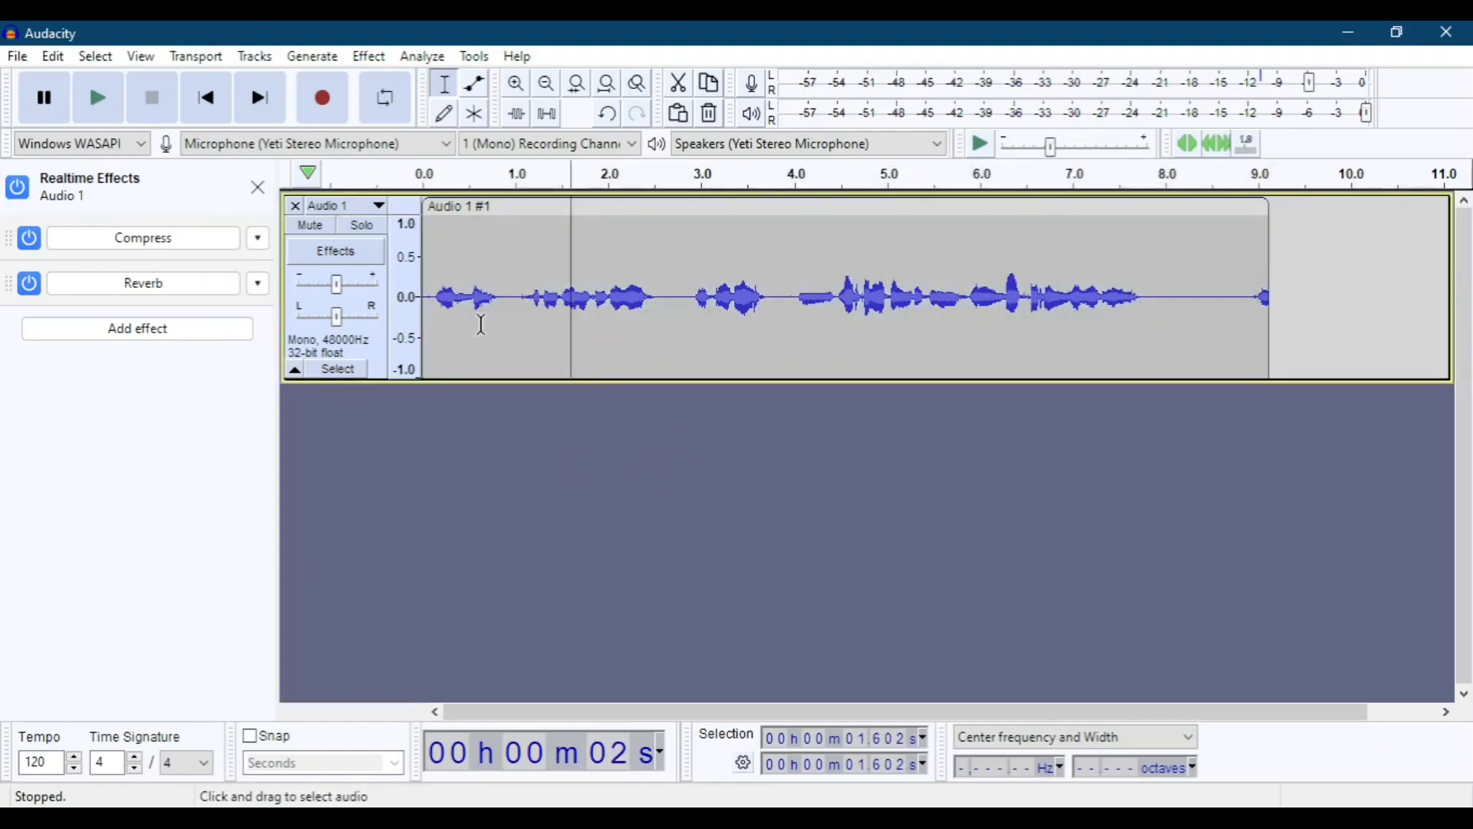
left_click(119, 99)
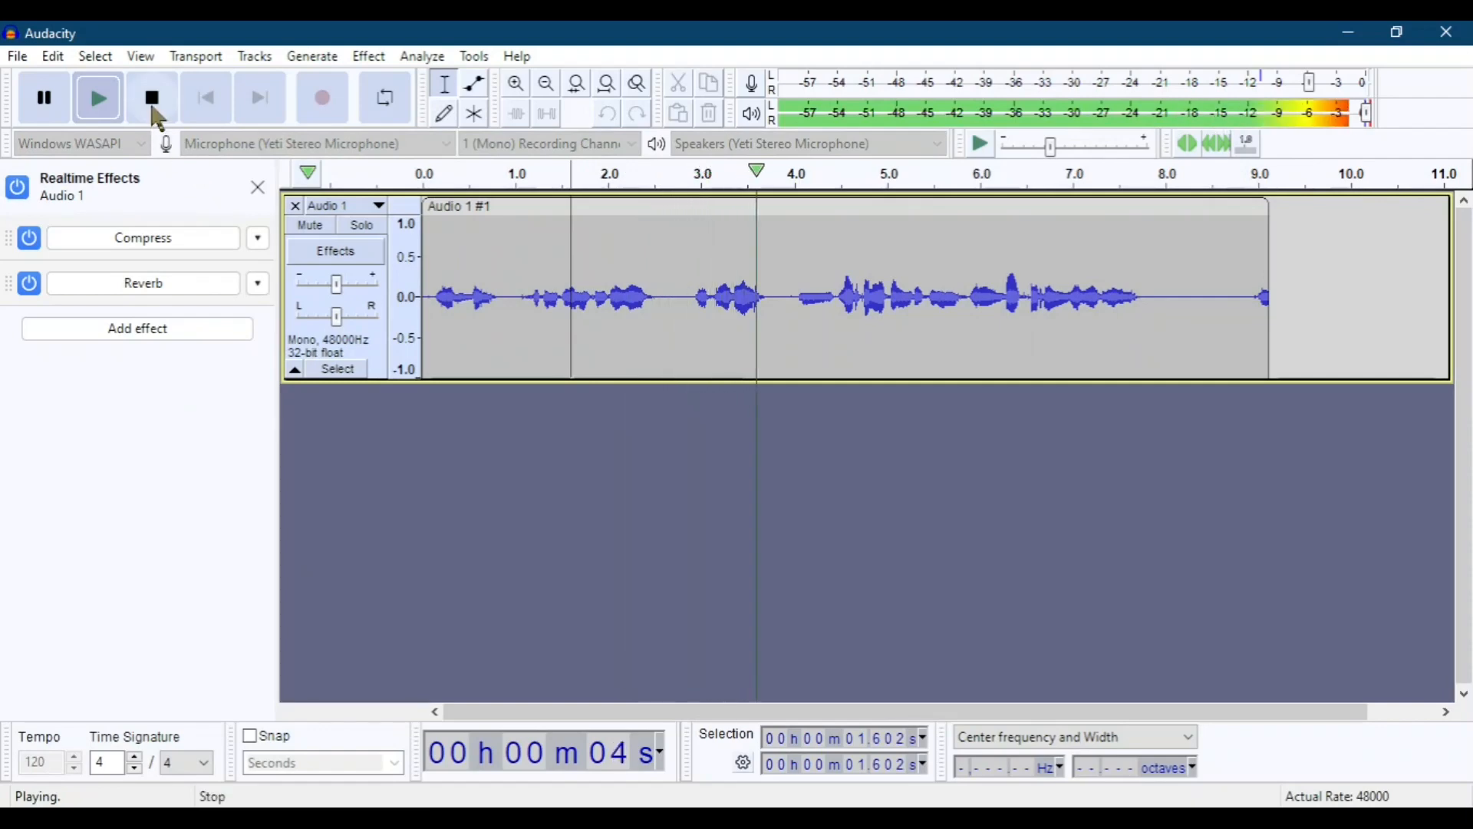
left_click(153, 98)
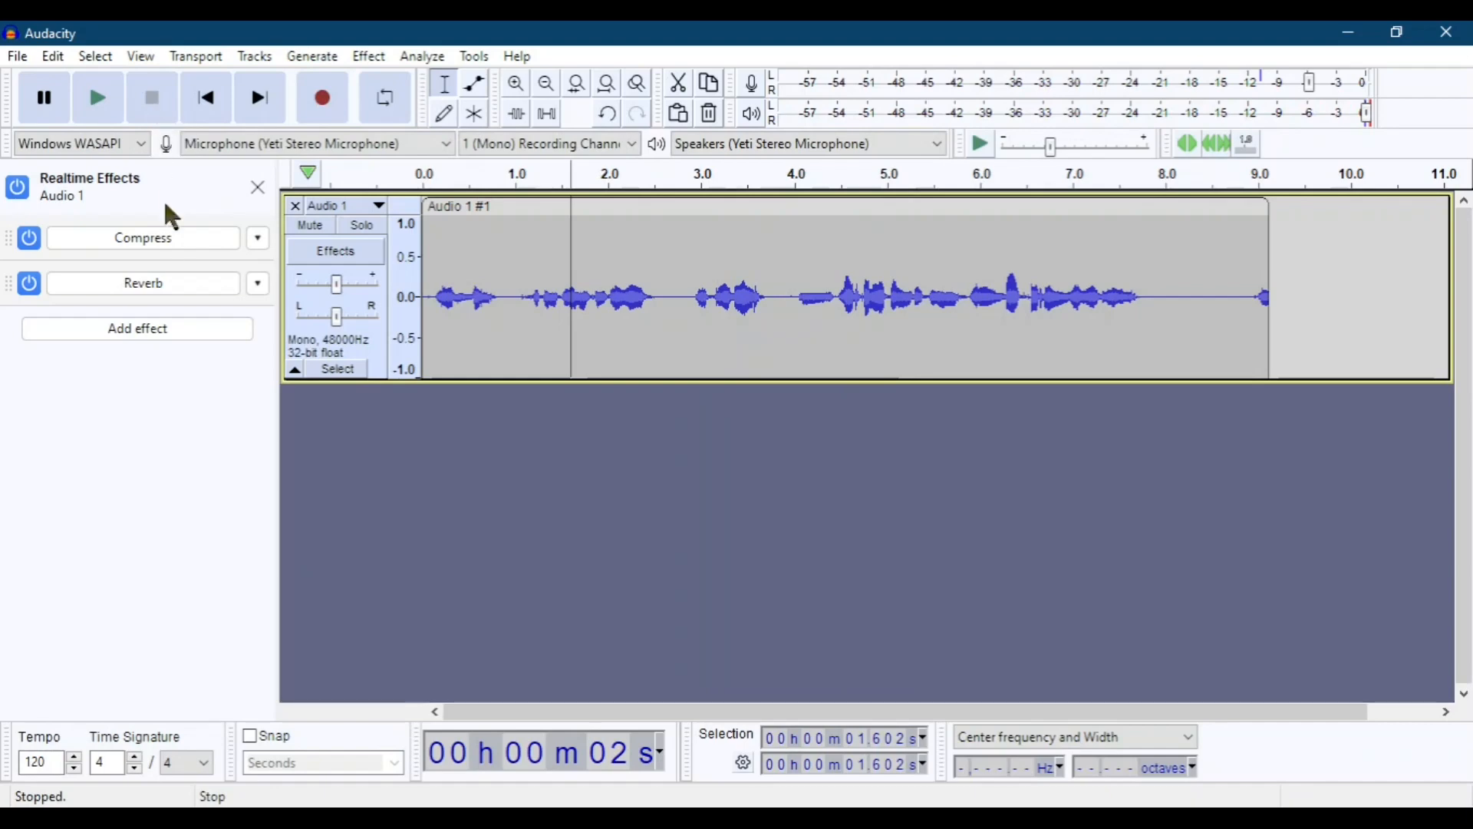
Open the Reverb effect's window, look over the available reverb types, and close the window without picking one.
left_click(153, 297)
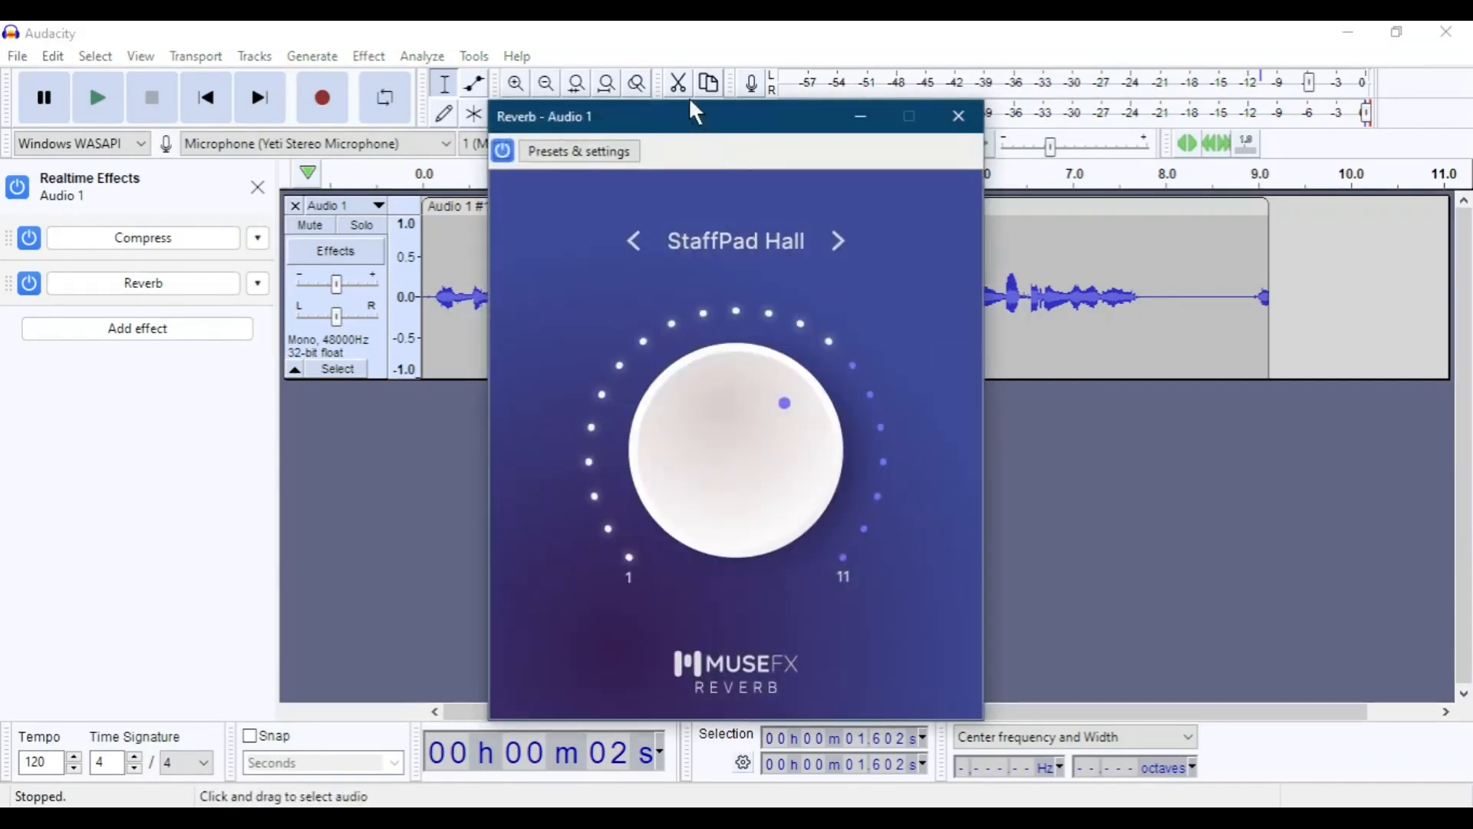
left_click_drag(670, 115, 932, 158)
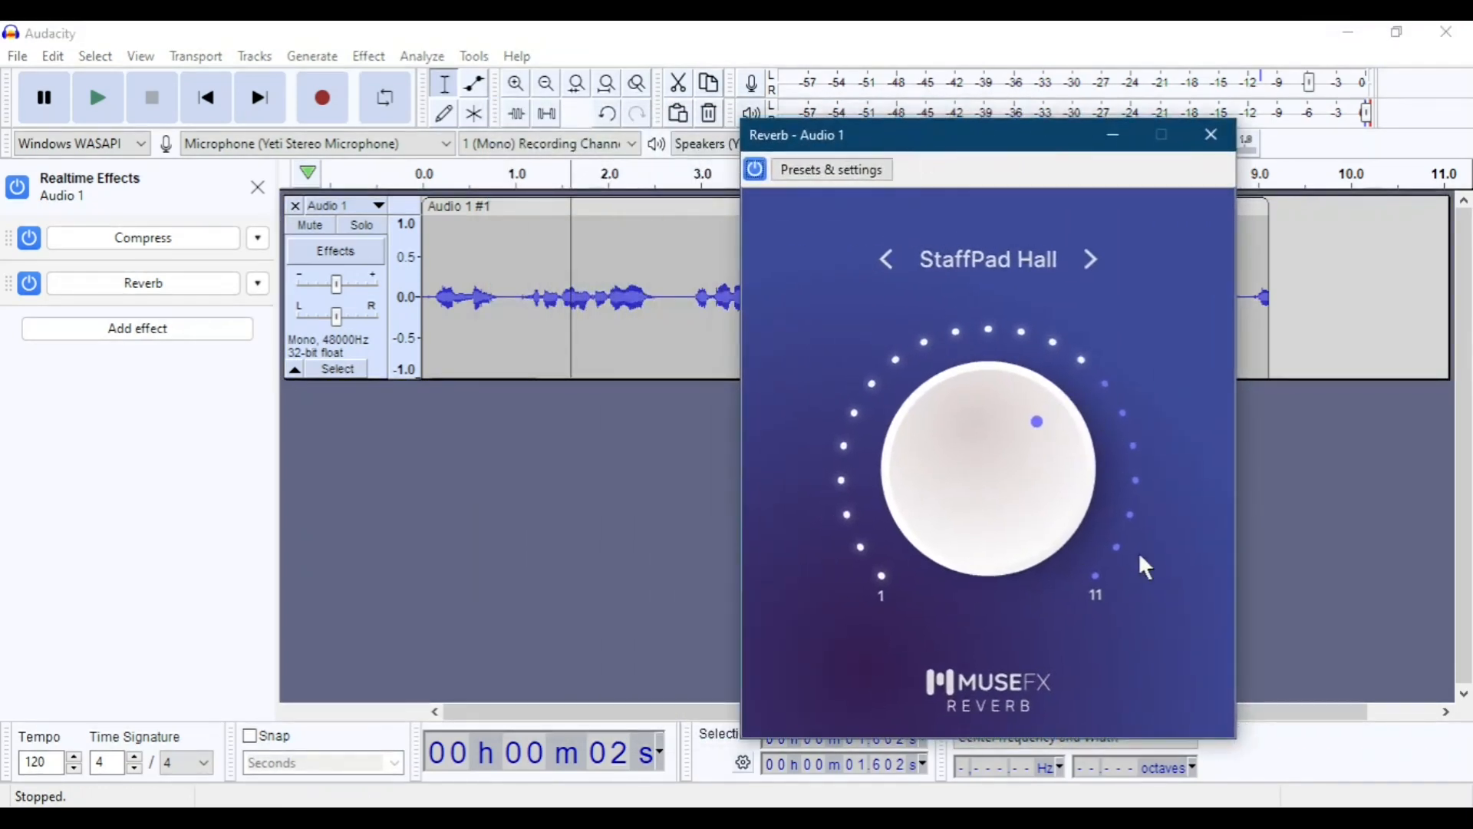
left_click(979, 265)
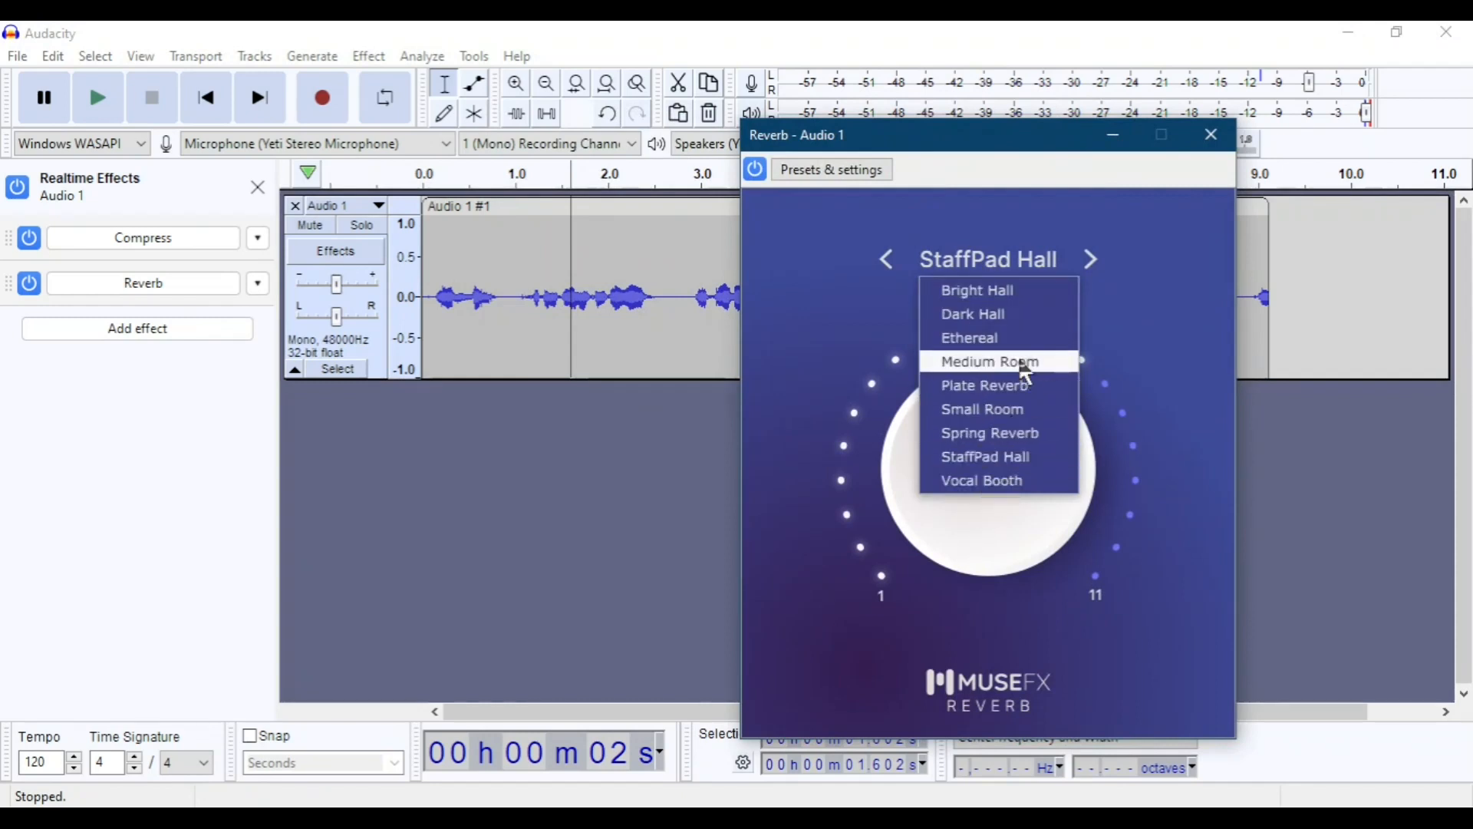
left_click(751, 503)
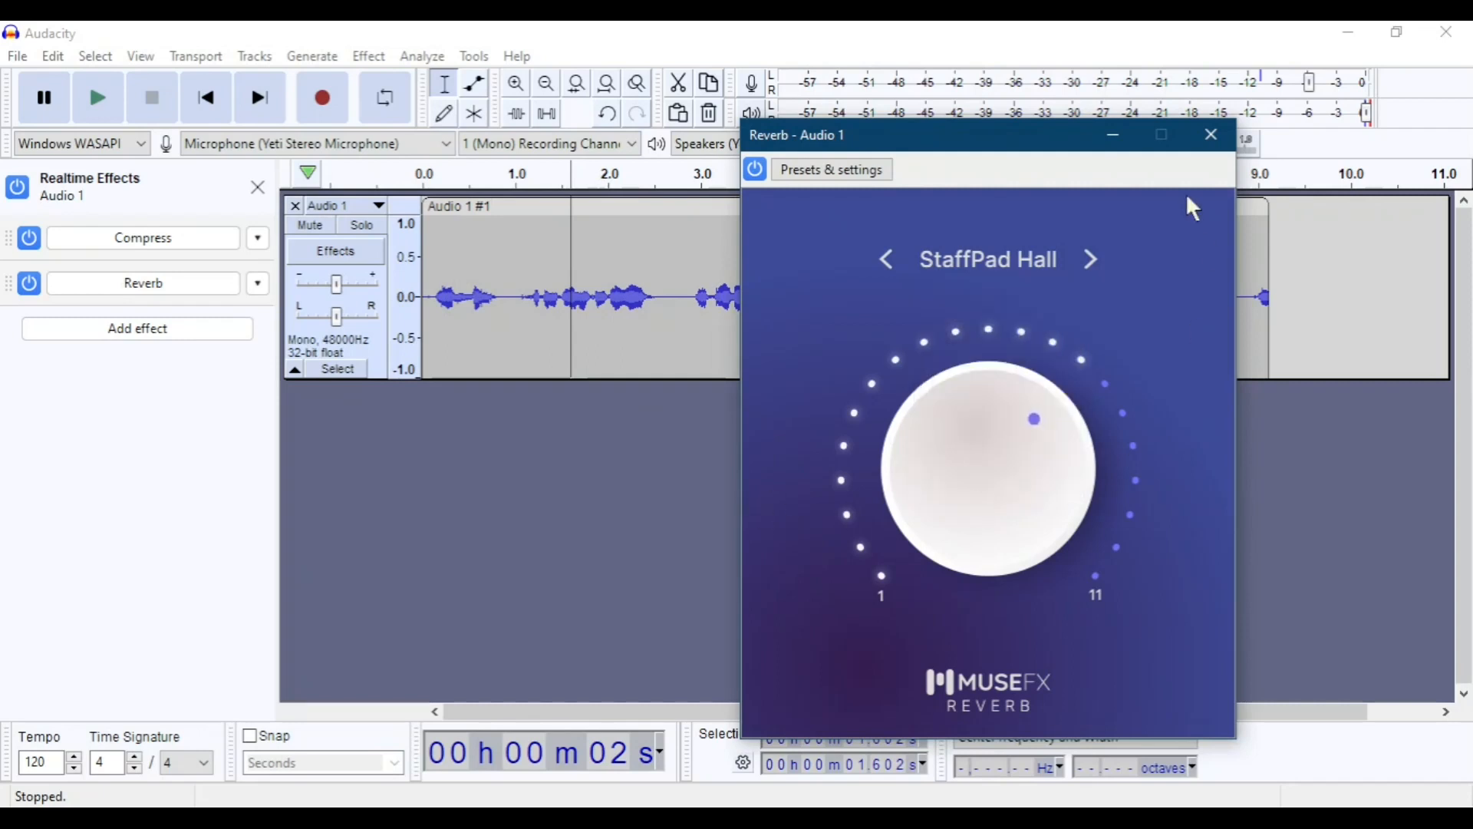
left_click(1224, 143)
Play the clip from about 0.1 s and vary the StaffPad Hall reverb amount, ending at about 3.5 on the dial.
left_click_drag(457, 315, 433, 328)
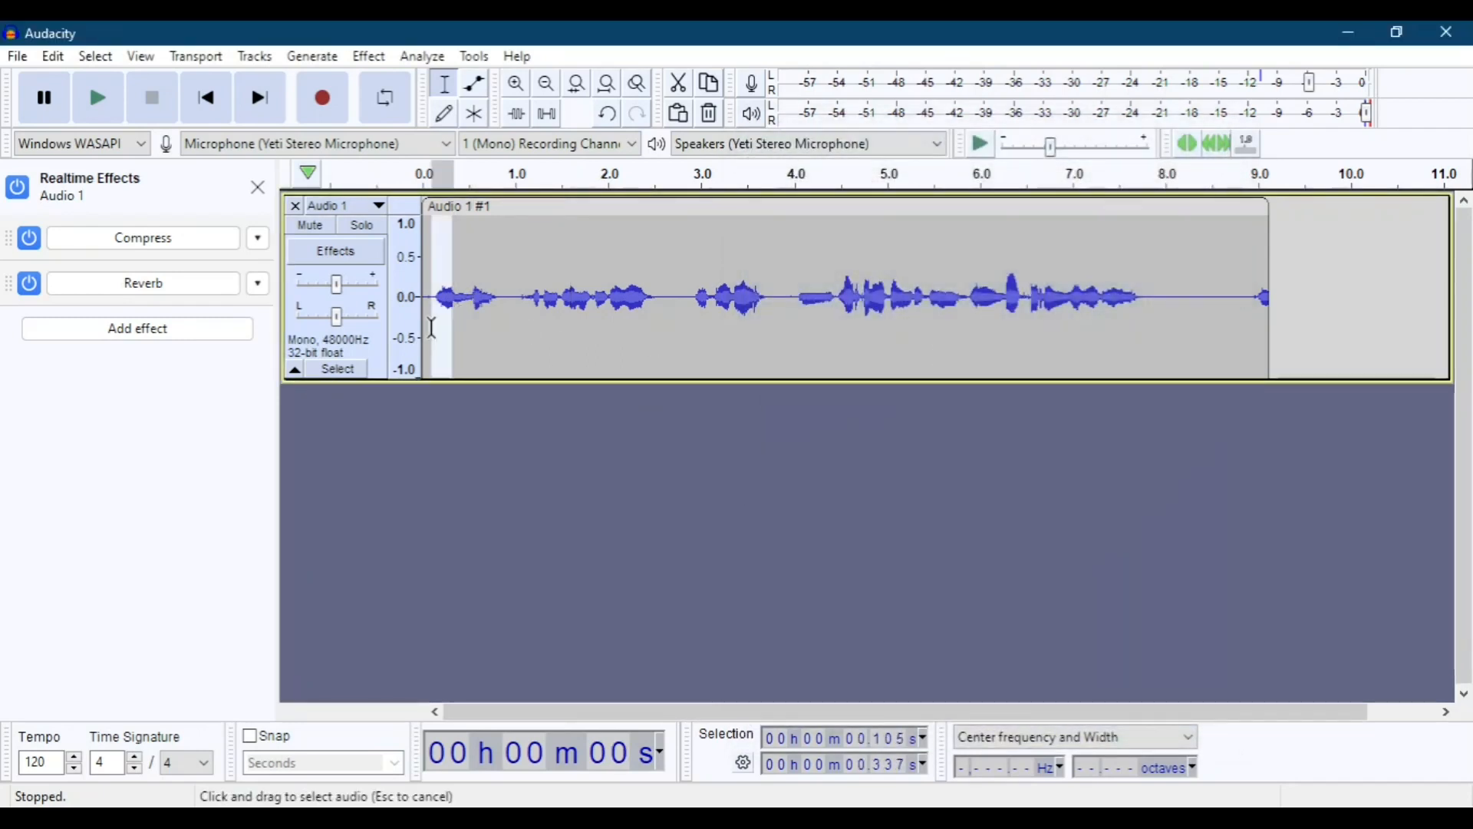
left_click(433, 327)
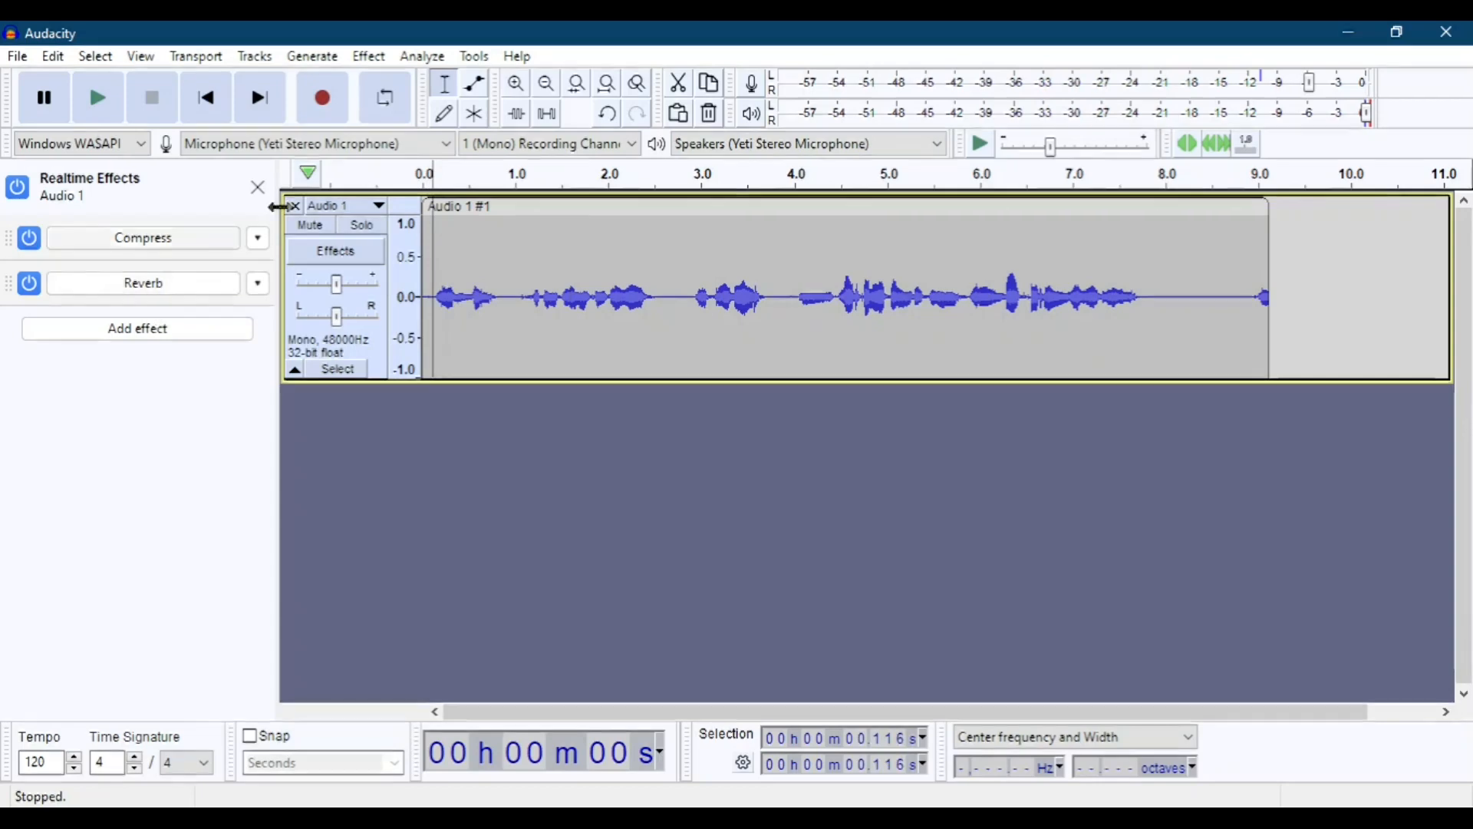
left_click(103, 114)
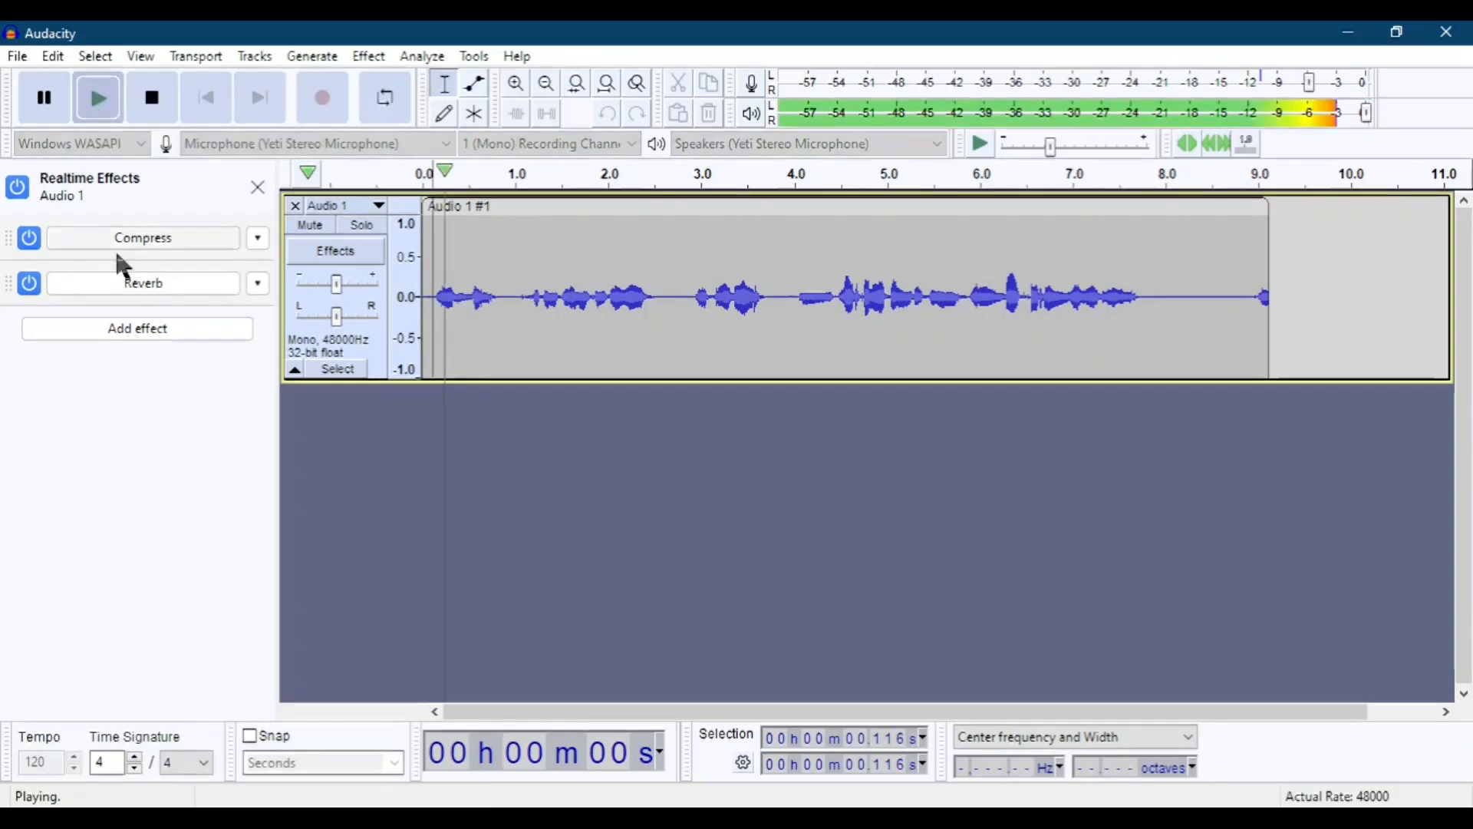
left_click(135, 283)
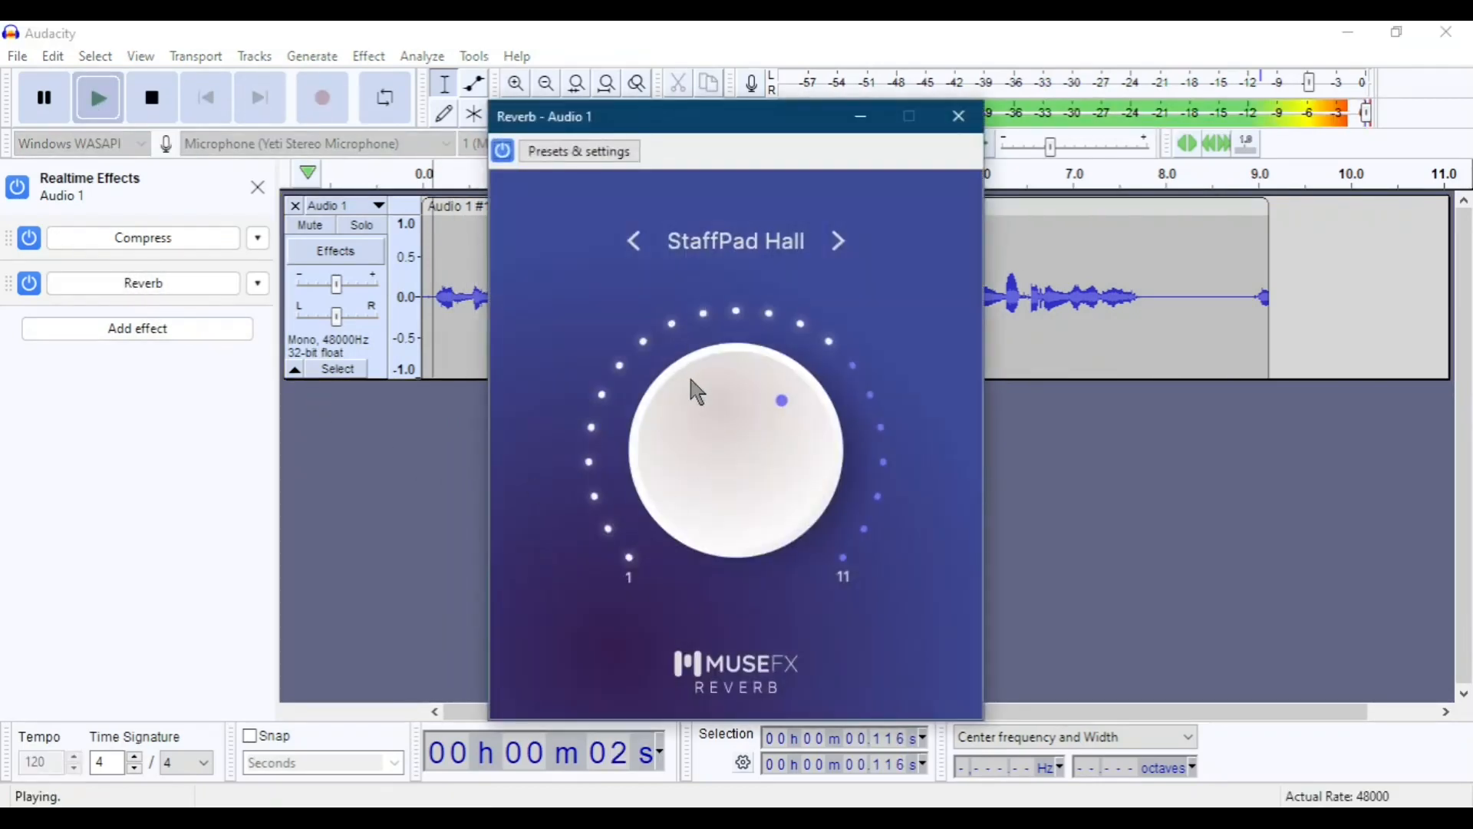
mouse_move(691, 389)
left_mouse_down()
mouse_move(641, 418)
mouse_move(655, 559)
mouse_move(681, 578)
mouse_move(645, 471)
mouse_move(694, 418)
left_mouse_up()
left_click_drag(802, 417, 836, 422)
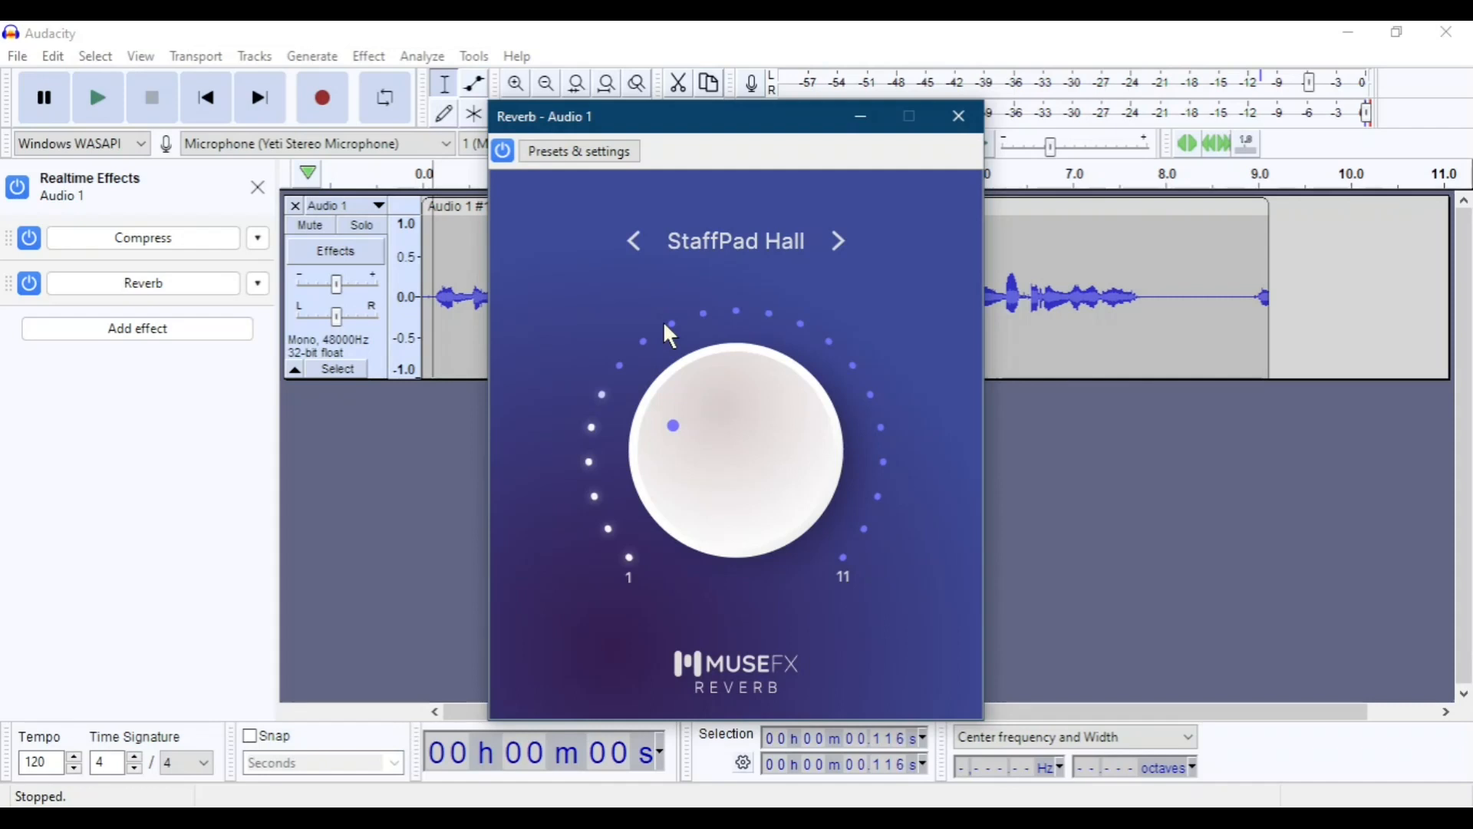
Switch the reverb type to Small Room and vary its amount during playback, ending at about 6.5 on the dial.
left_click(722, 244)
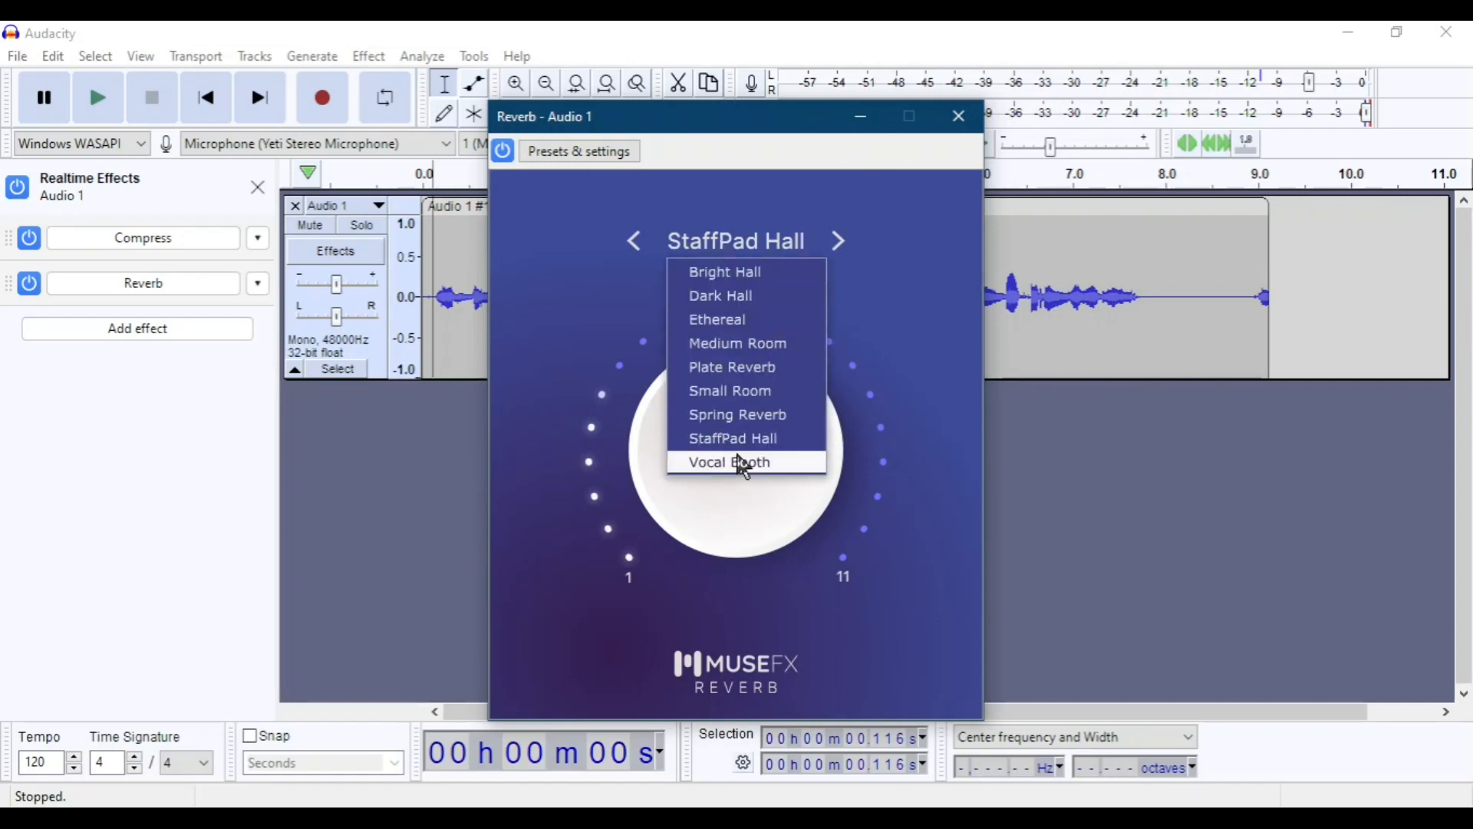
left_click(763, 391)
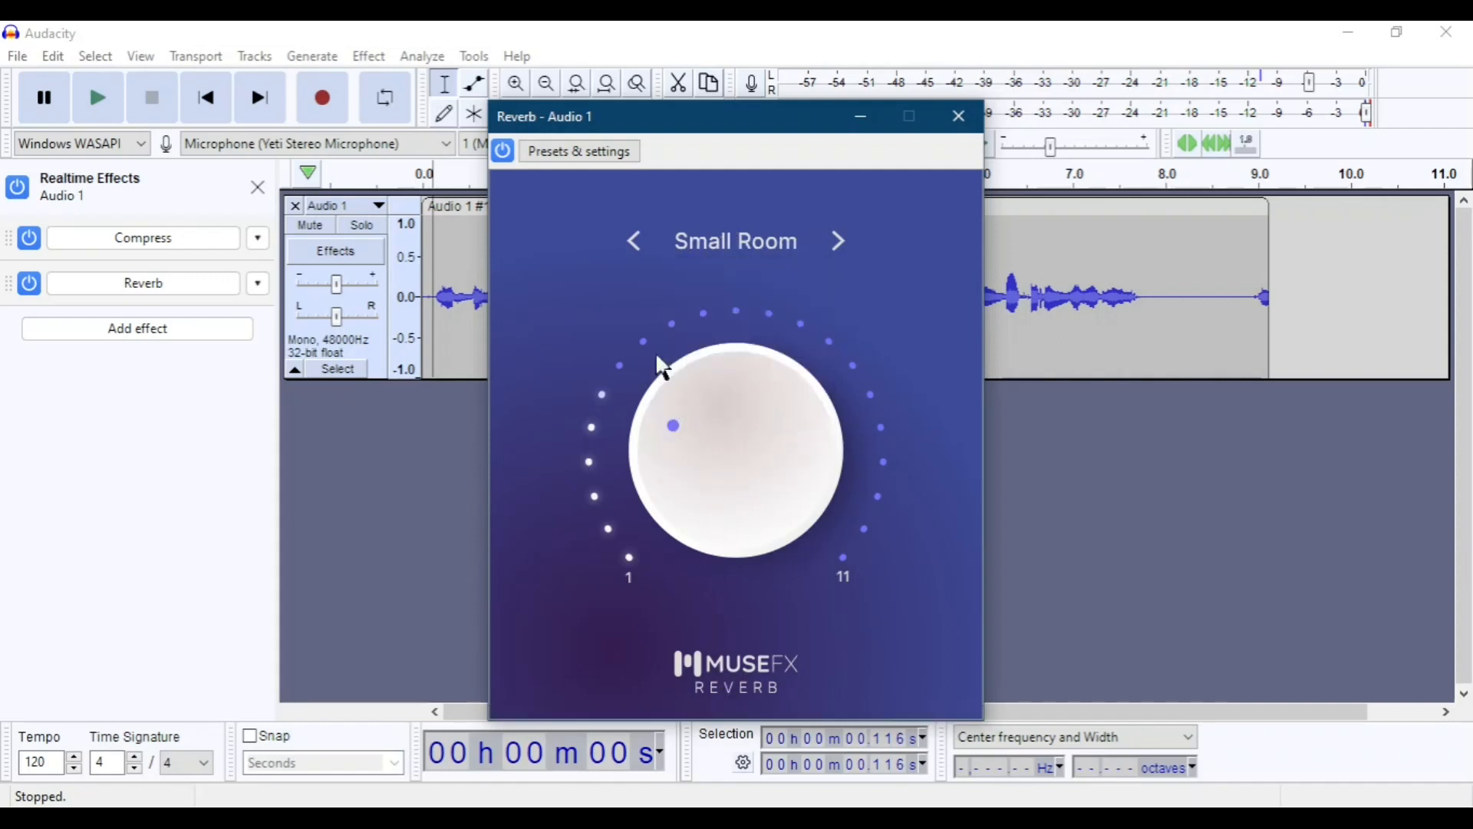
left_click(98, 98)
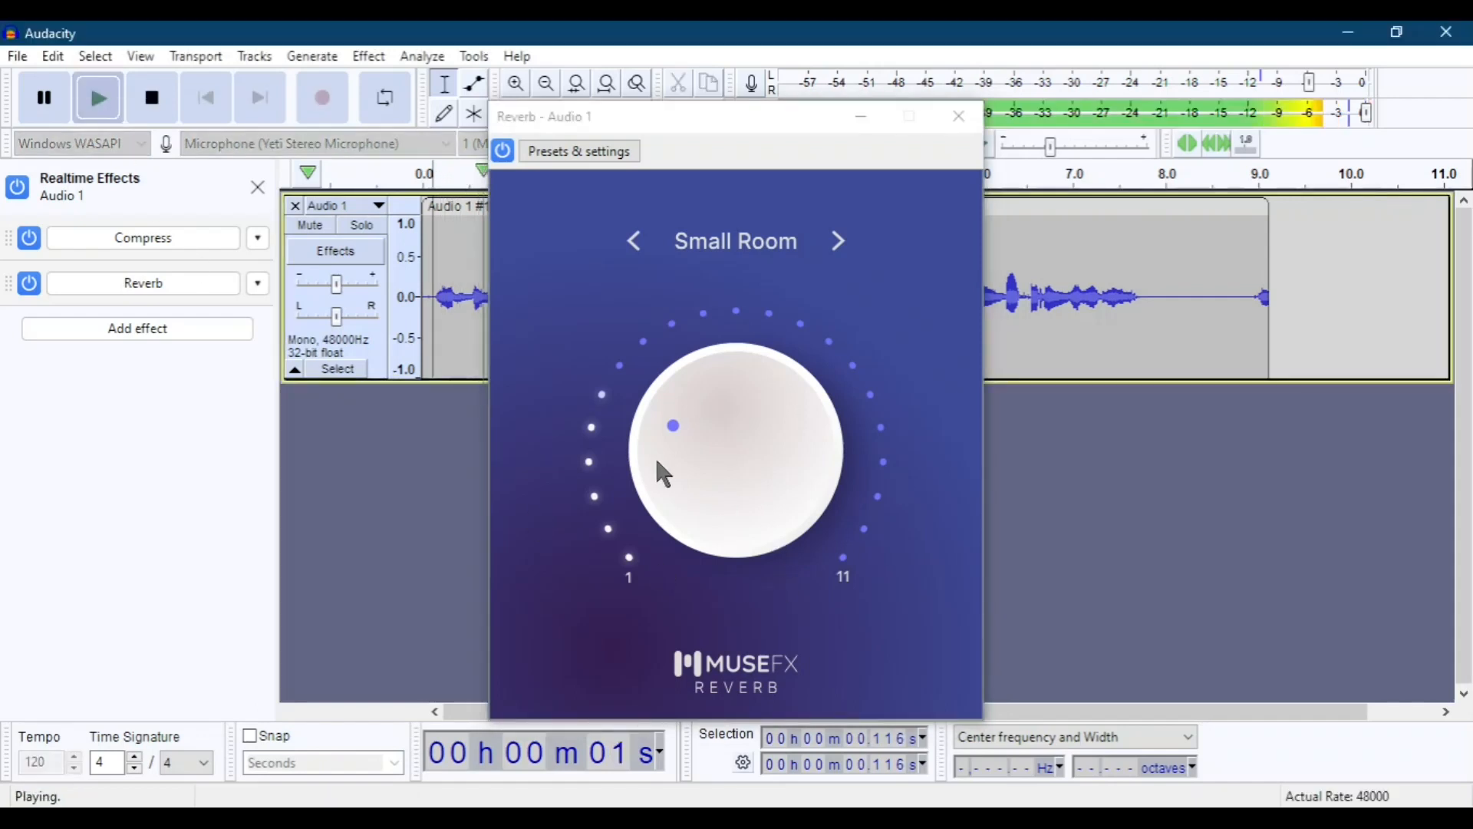
left_click_drag(672, 428, 865, 428)
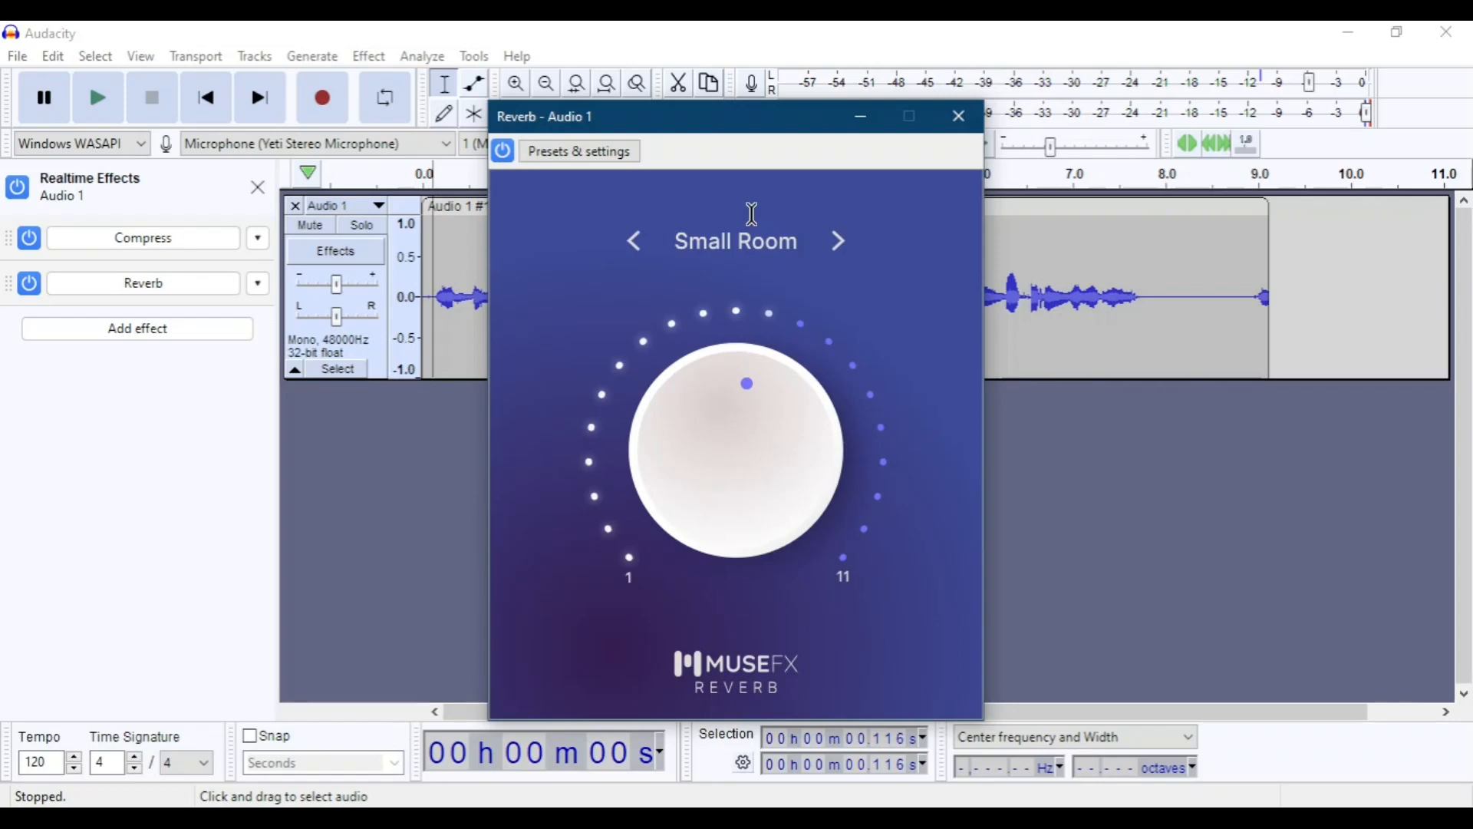
Reset the Reverb effect to its factory Defaults preset and close its window.
left_click(568, 153)
mouse_move(698, 259)
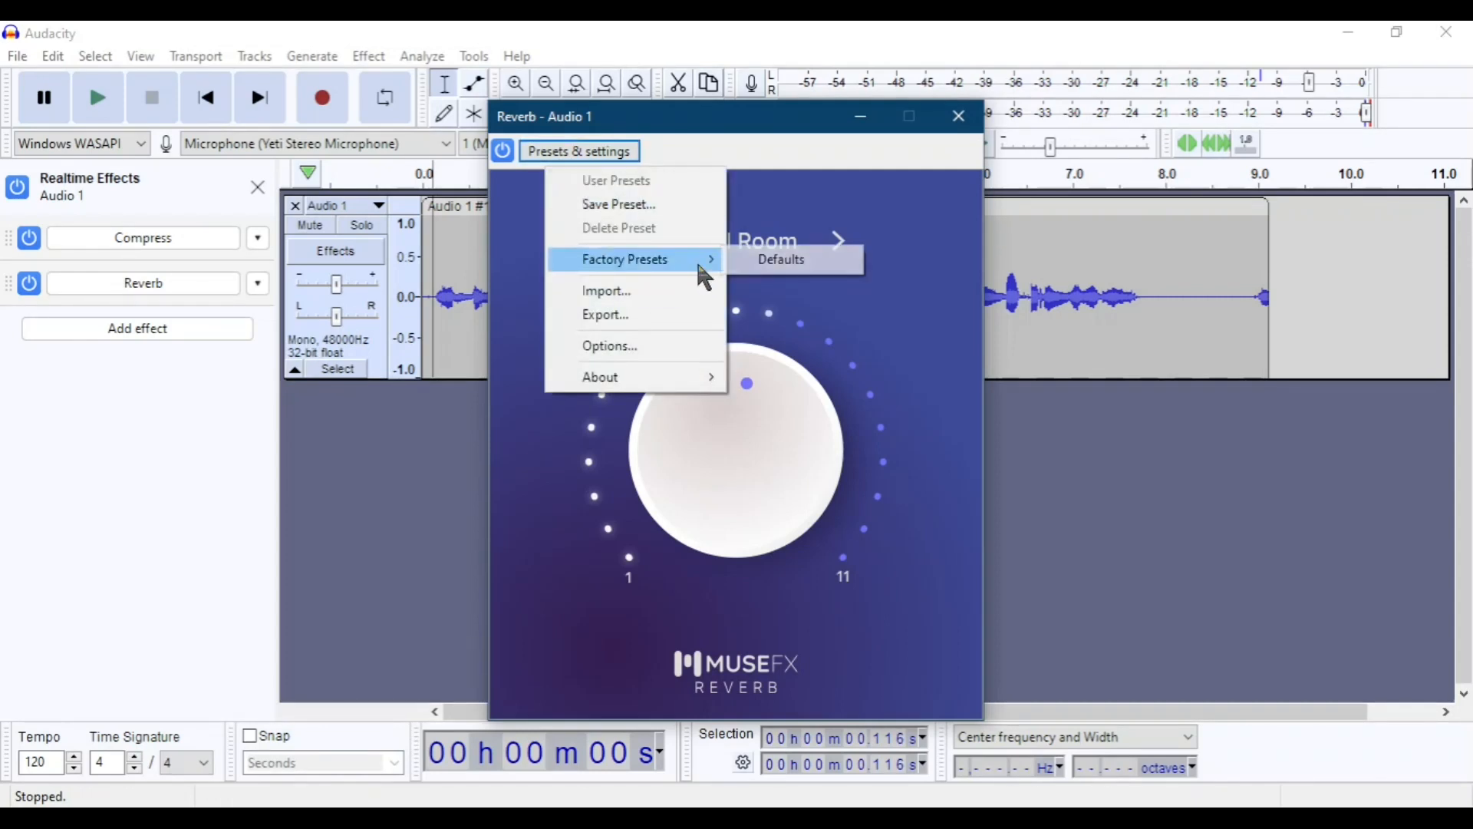
left_click(827, 269)
left_click(592, 153)
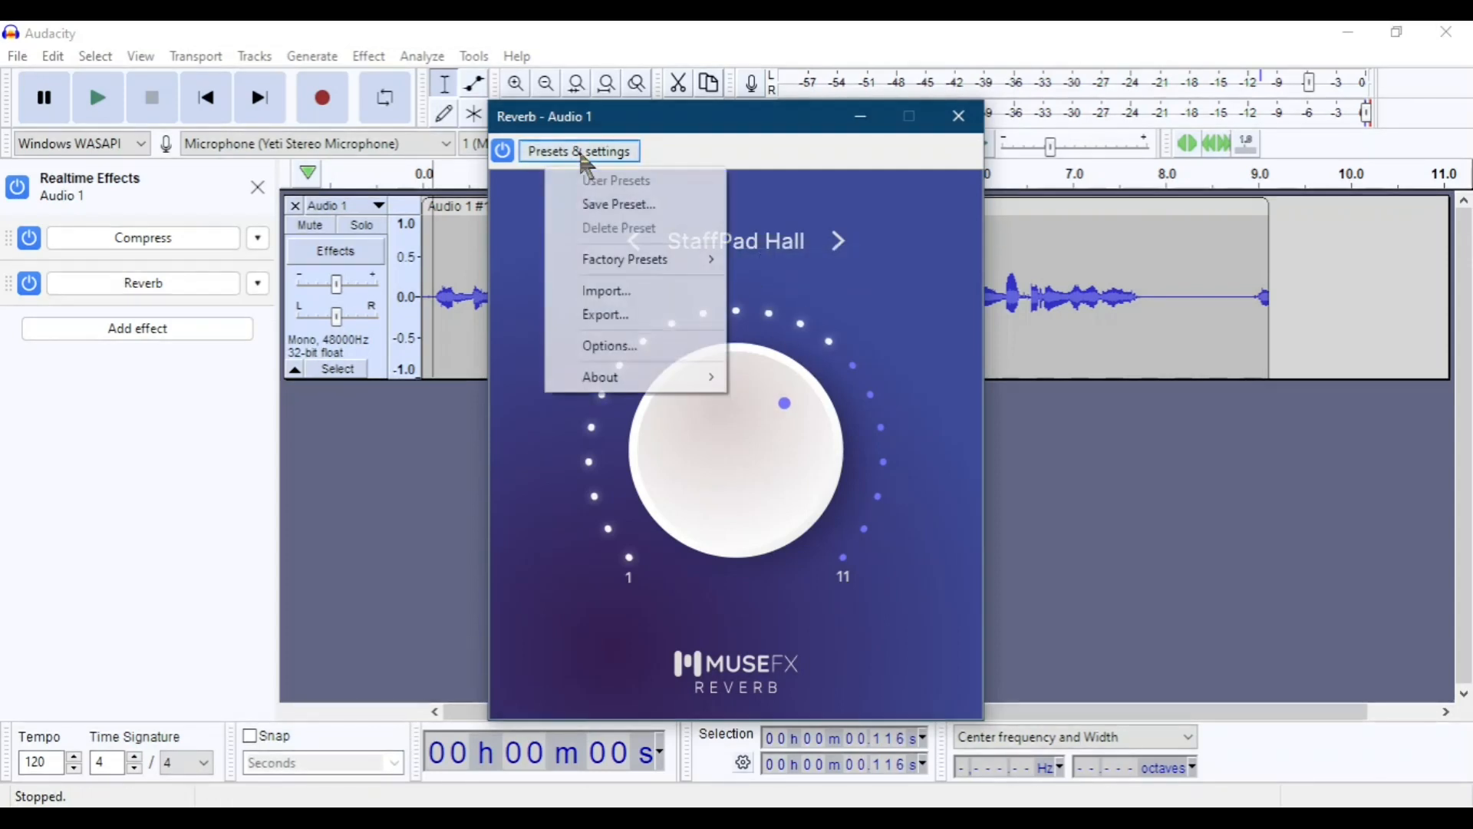
mouse_move(630, 268)
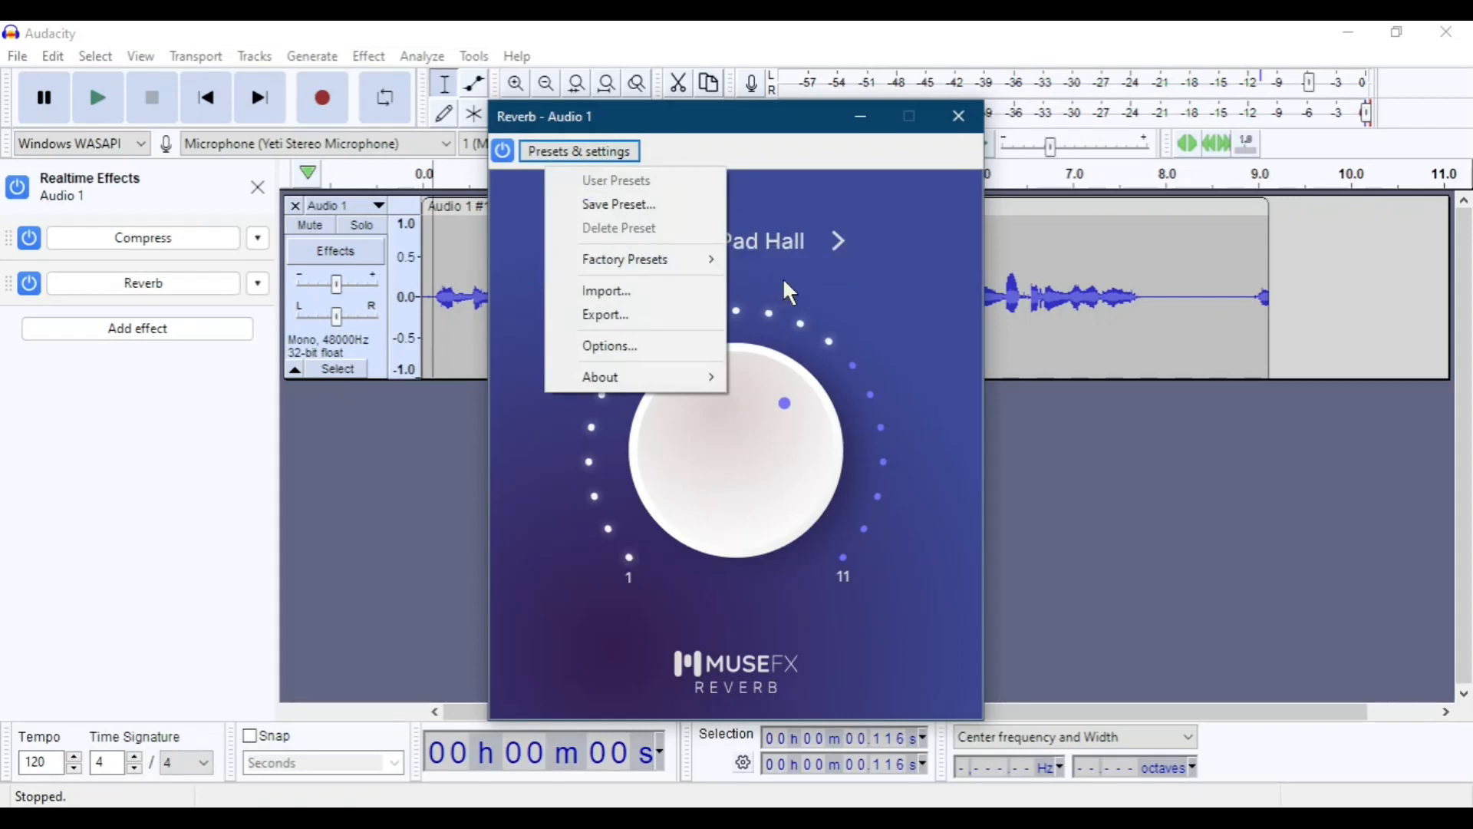
left_click(784, 265)
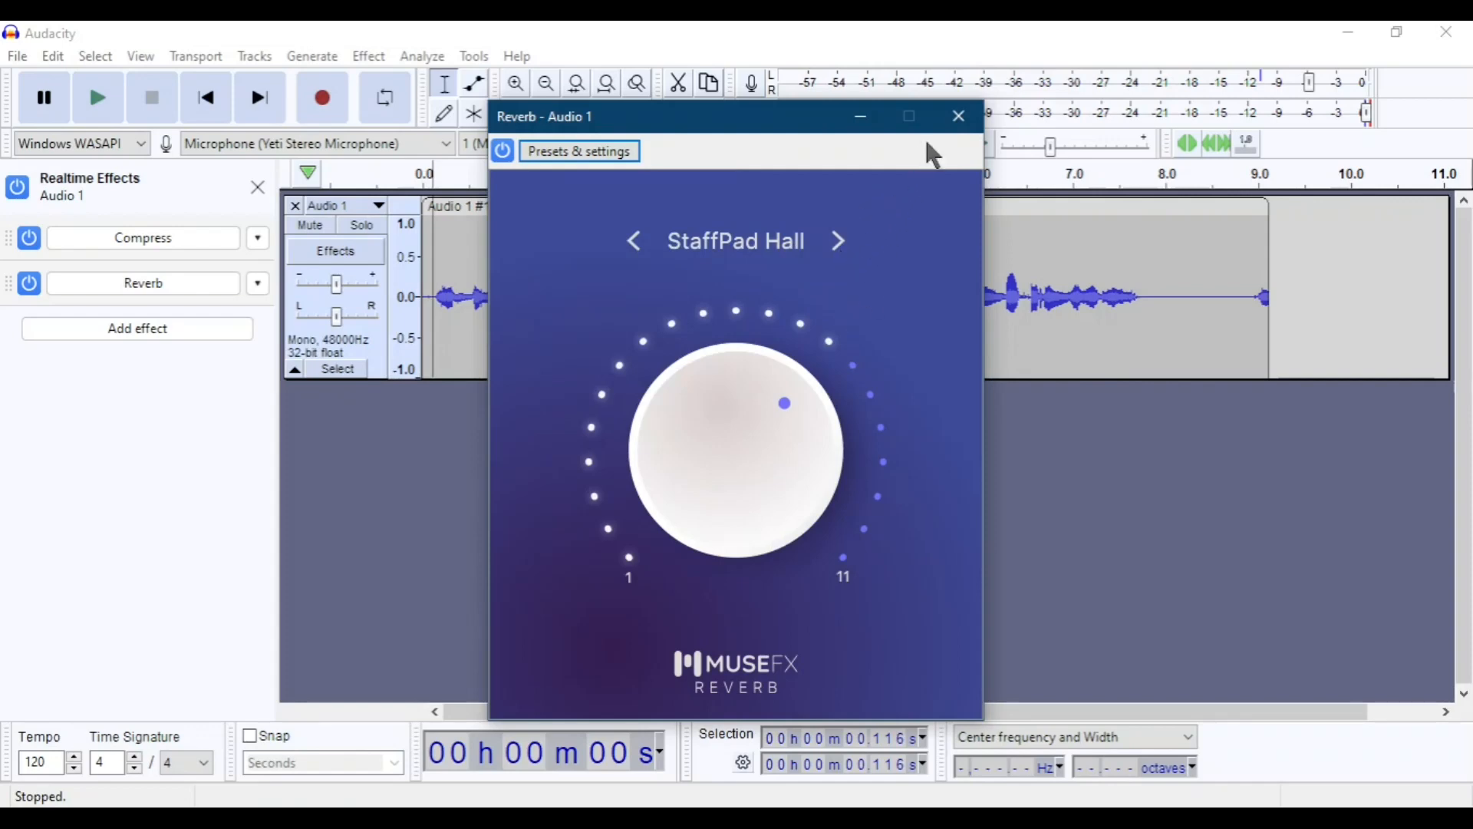
left_click(958, 117)
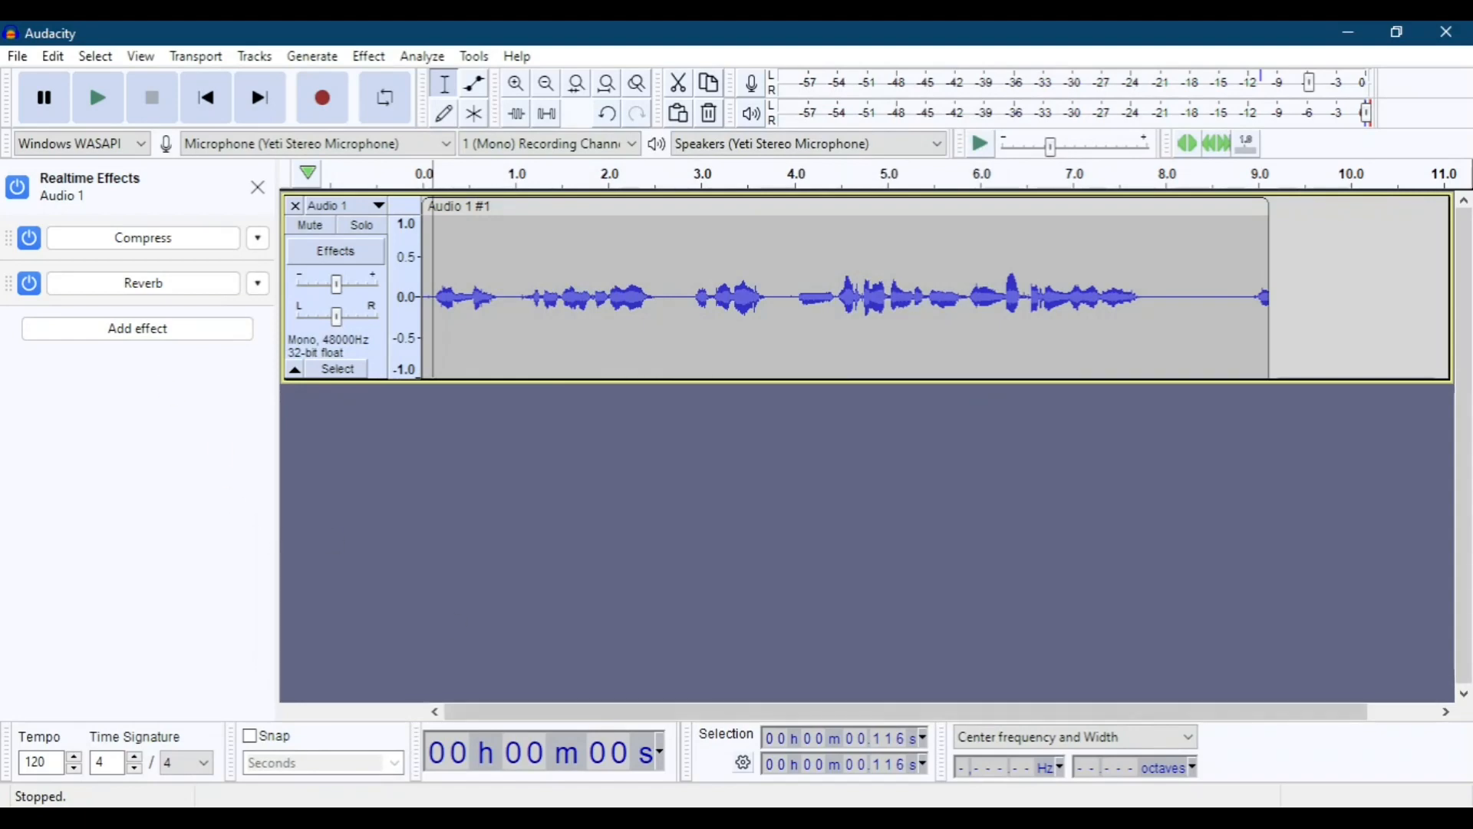
Switch to Muse Hub and get the Pro EQ, Chorus, Simple EQ, PitchFix and Noise Gate effects.
key("alt+Tab")
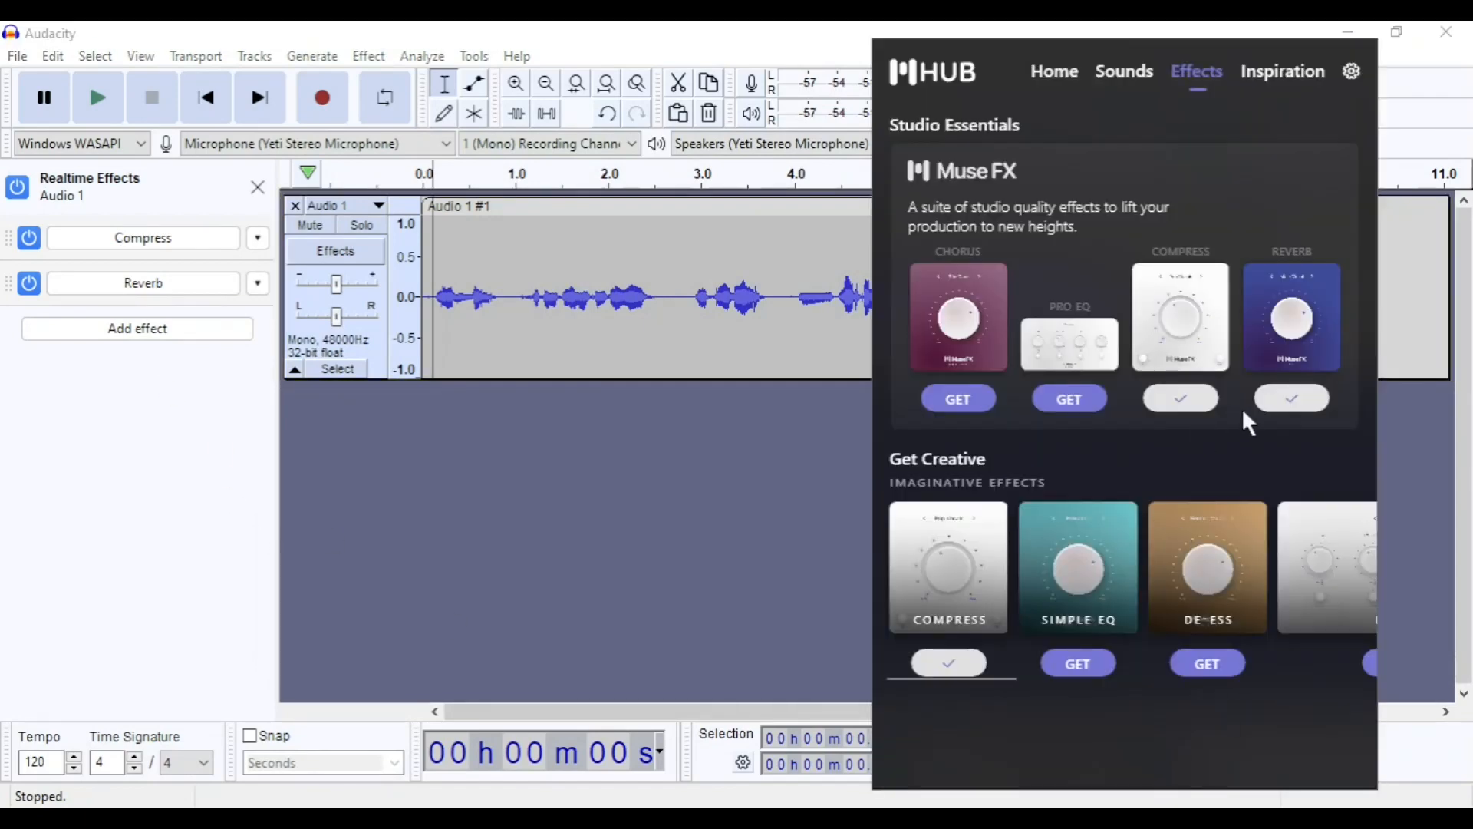
left_click(1070, 406)
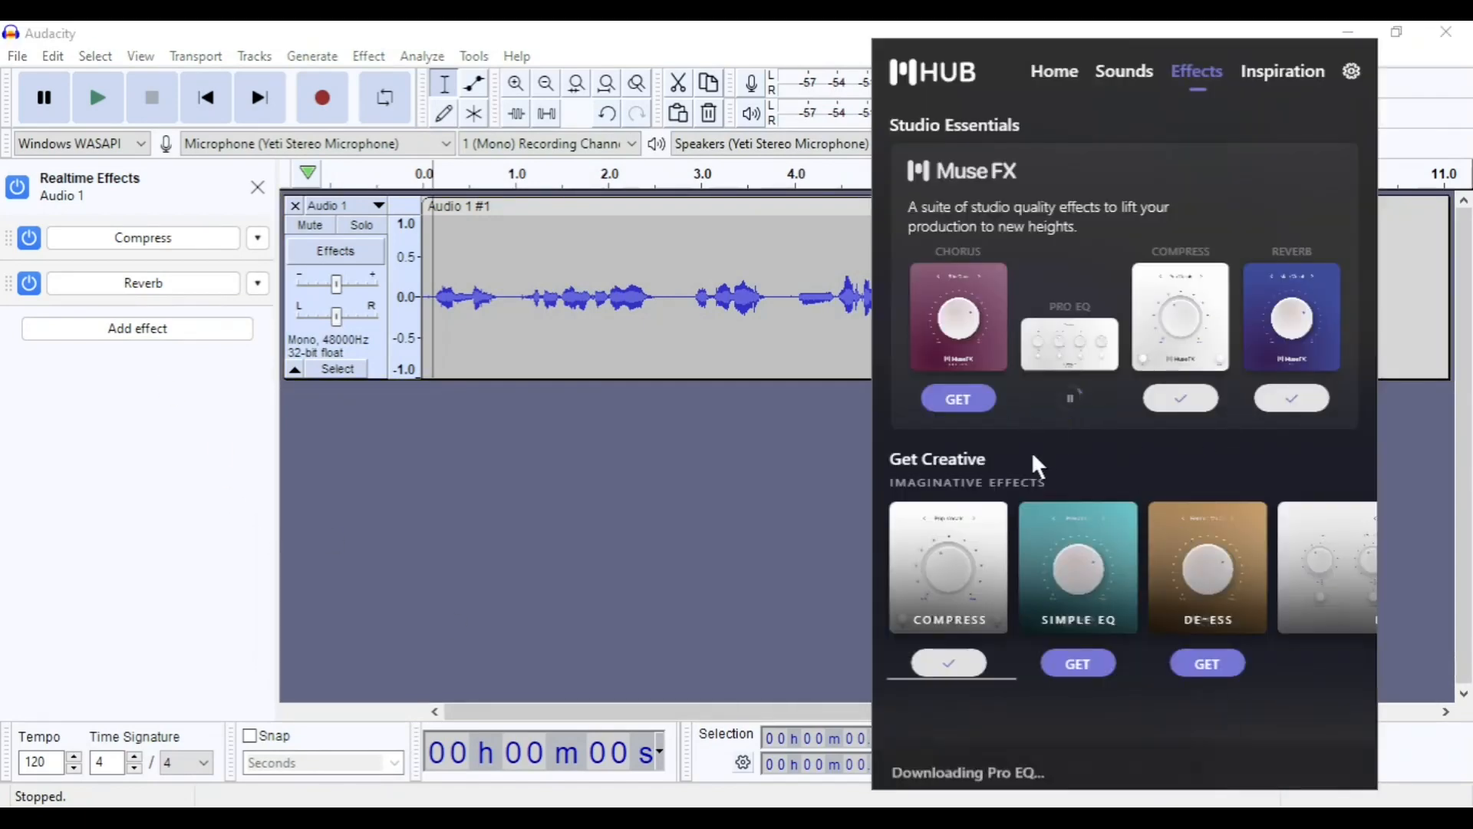
left_click(963, 407)
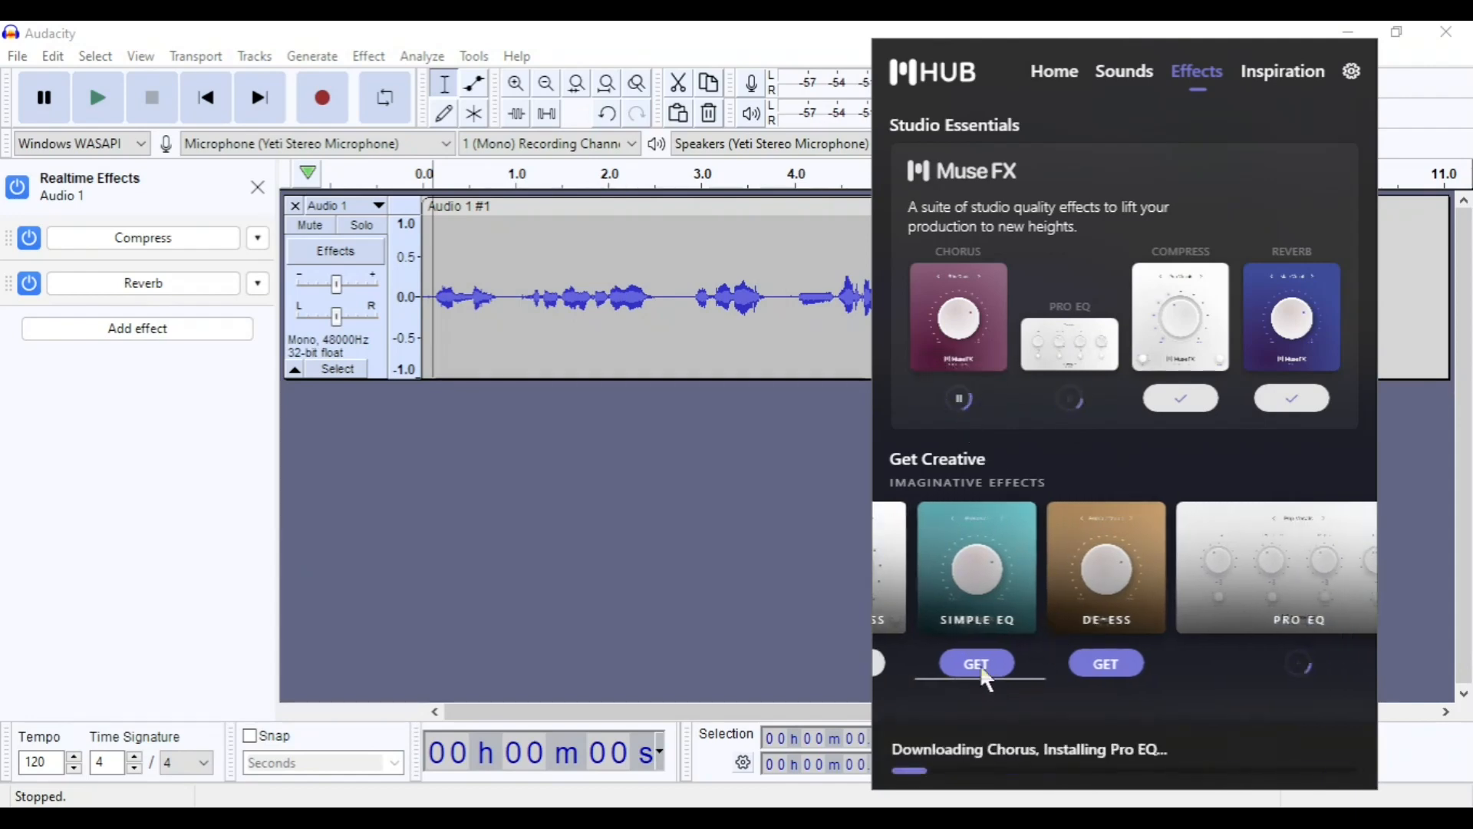
left_click(979, 664)
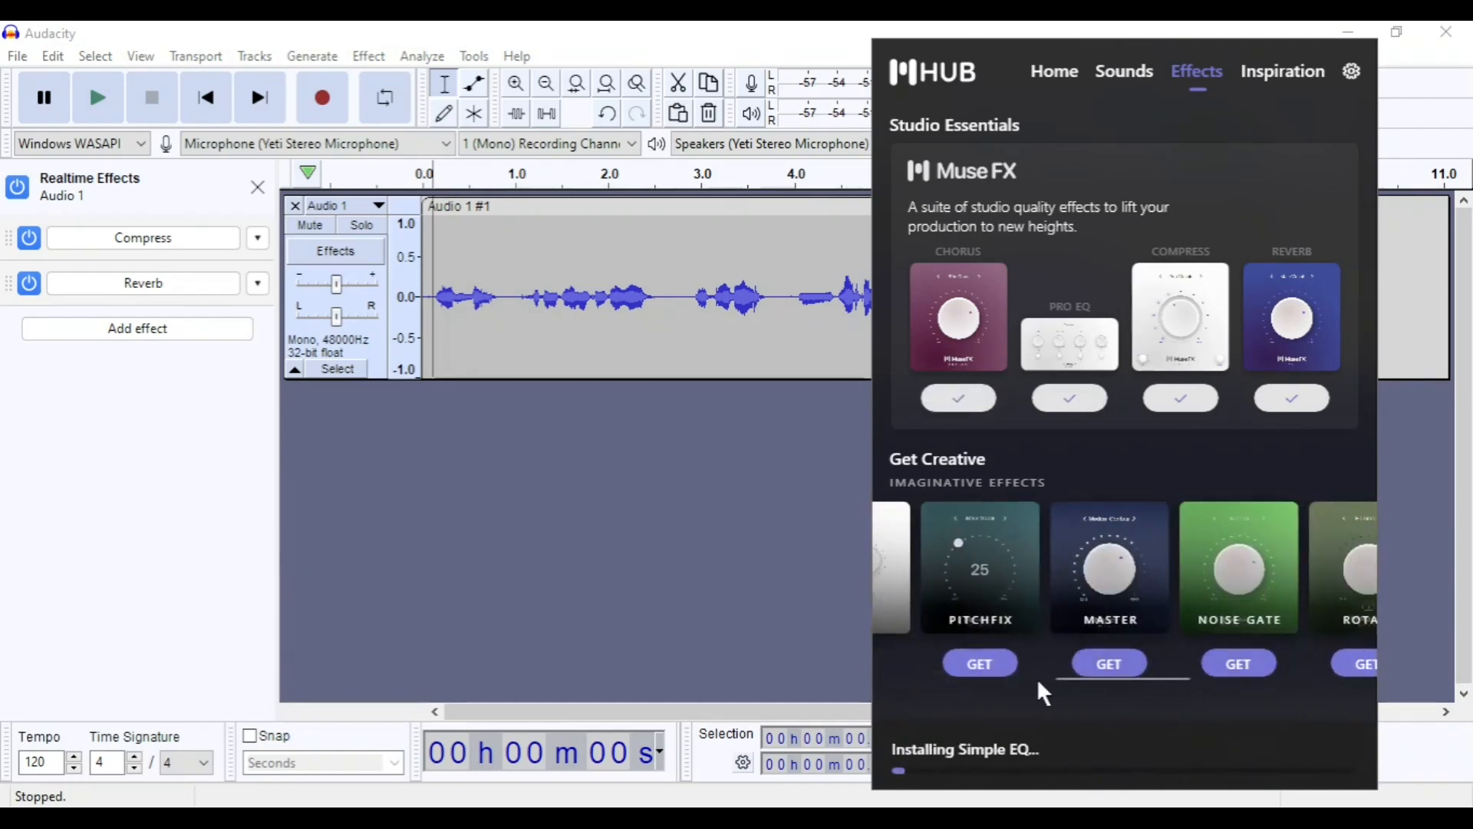
left_click(987, 667)
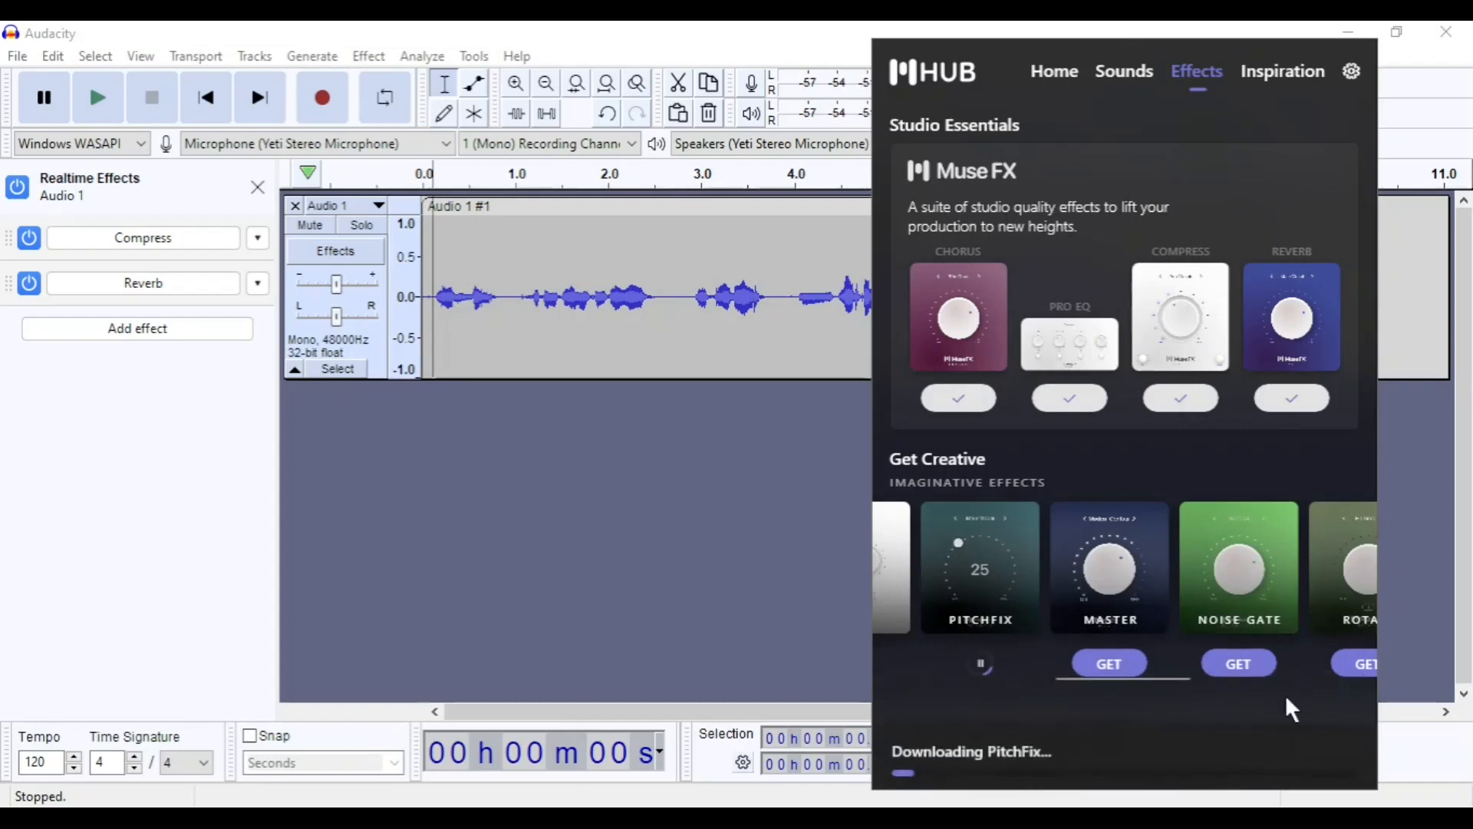
left_click(1241, 665)
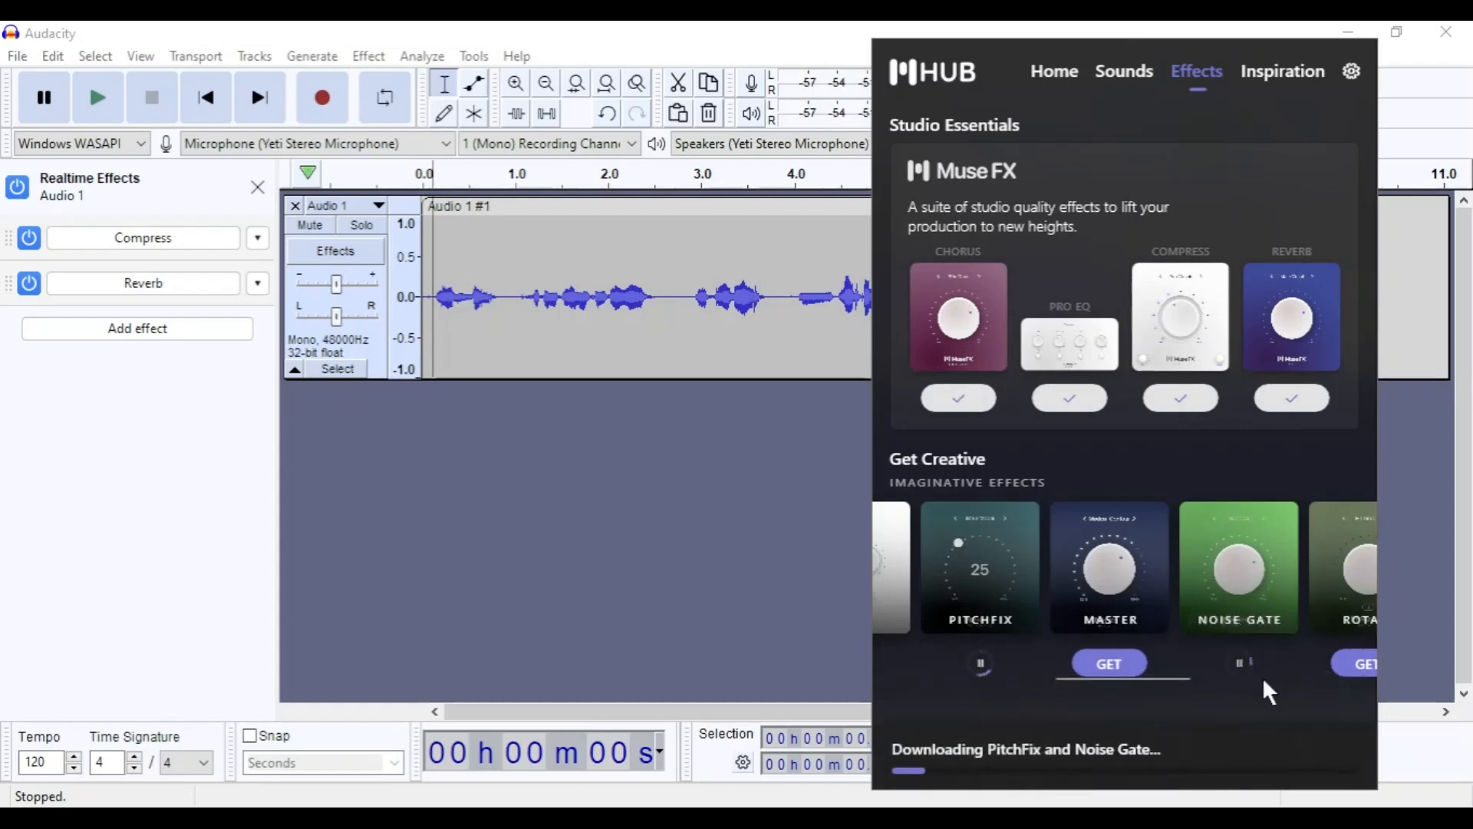
Get the Delay effect, look through the remaining imaginative effects, and switch back to Audacity.
left_click(1286, 666)
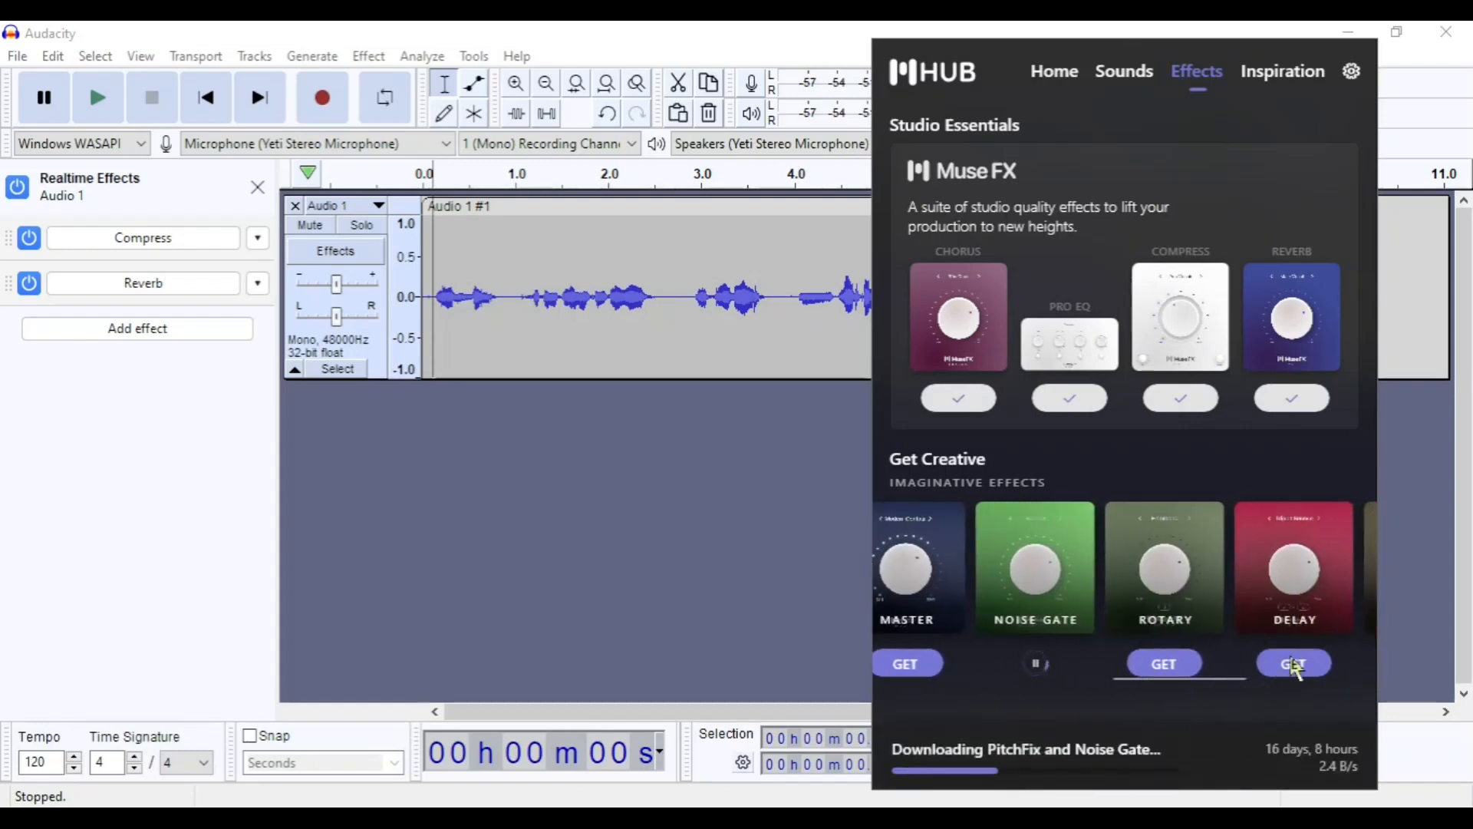
scroll(1275, 665, "right", 2)
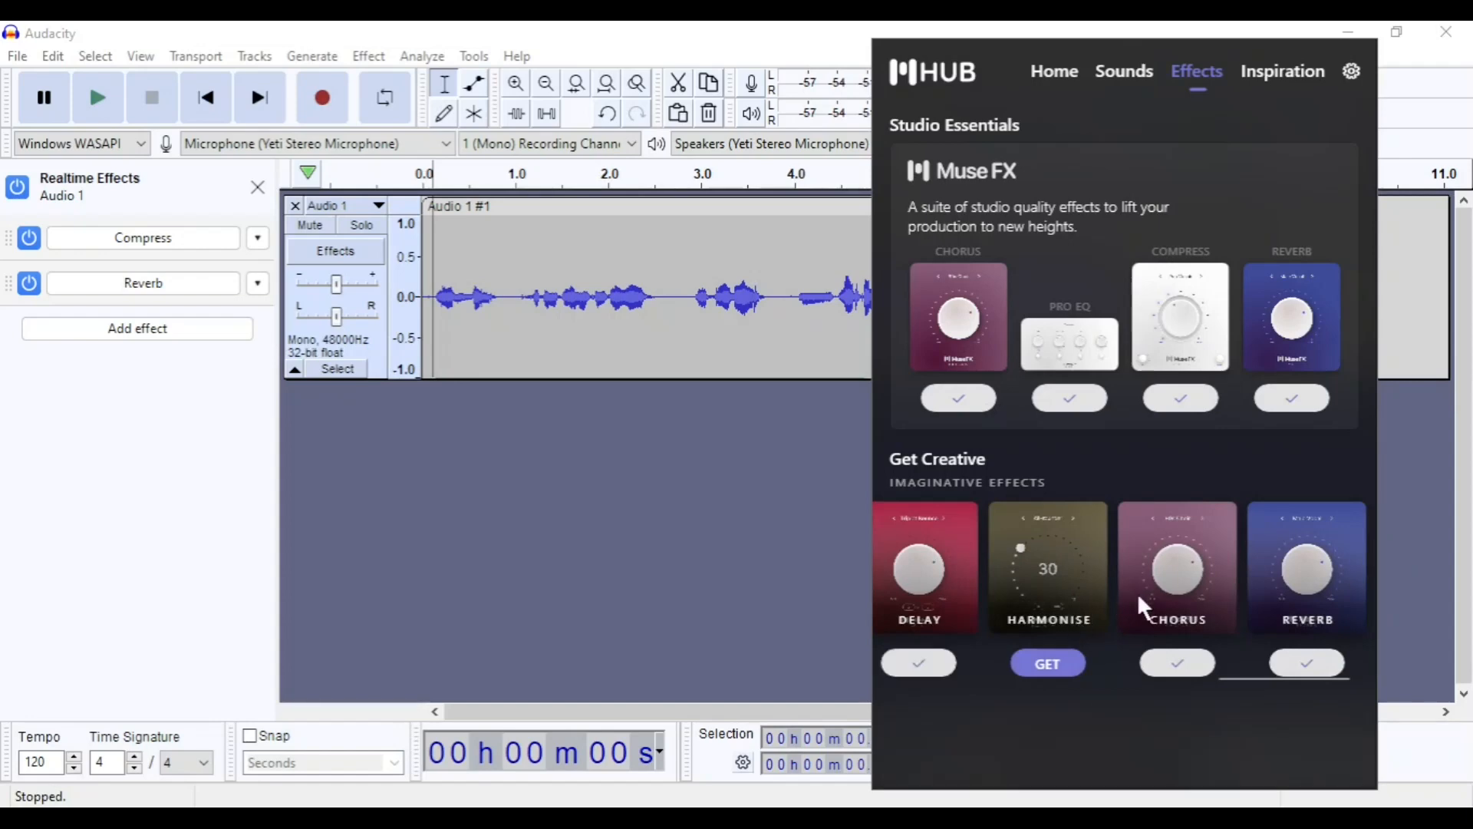
scroll(1192, 660, "left", 1)
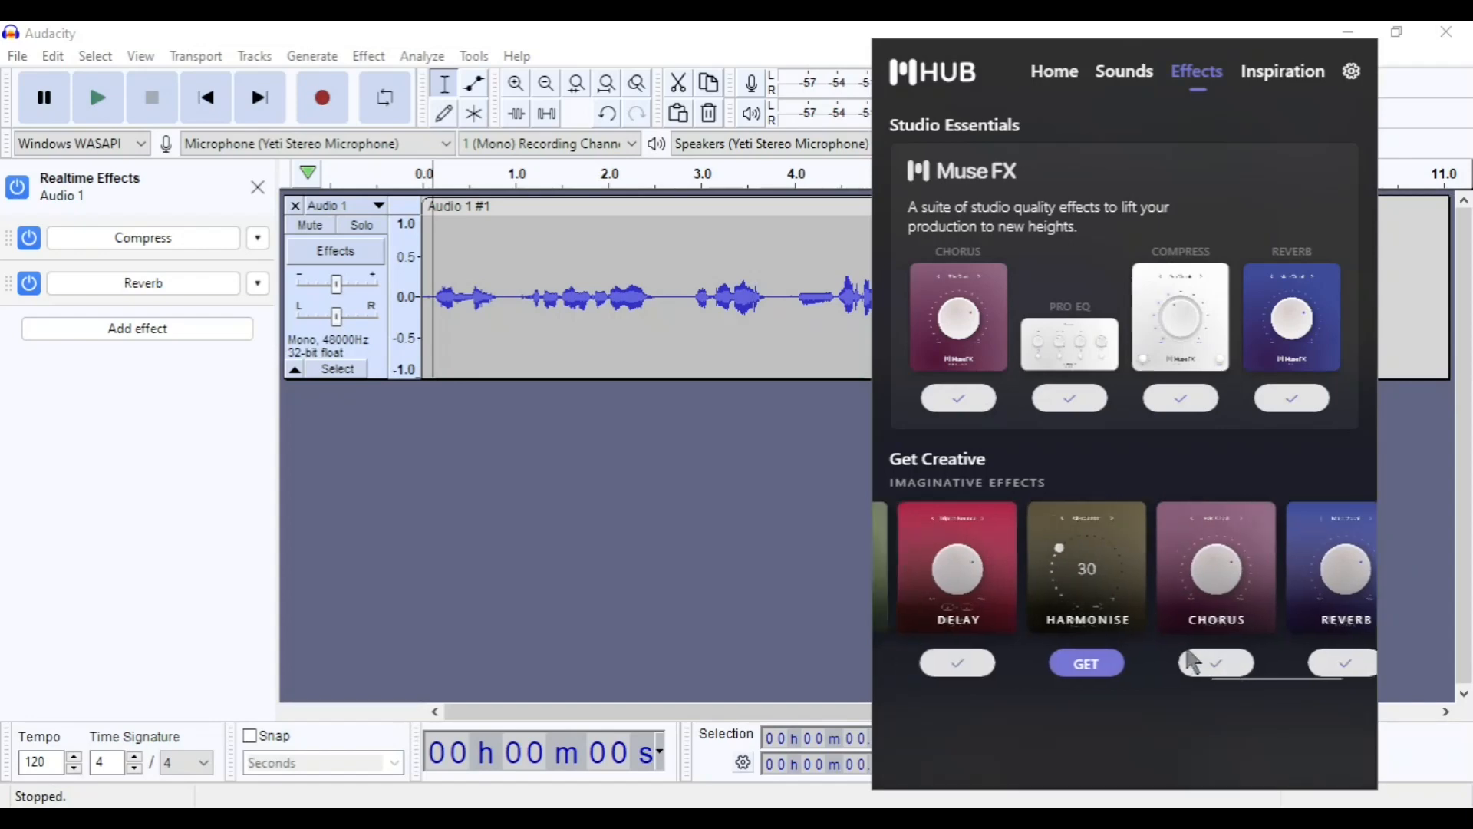
left_click(846, 582)
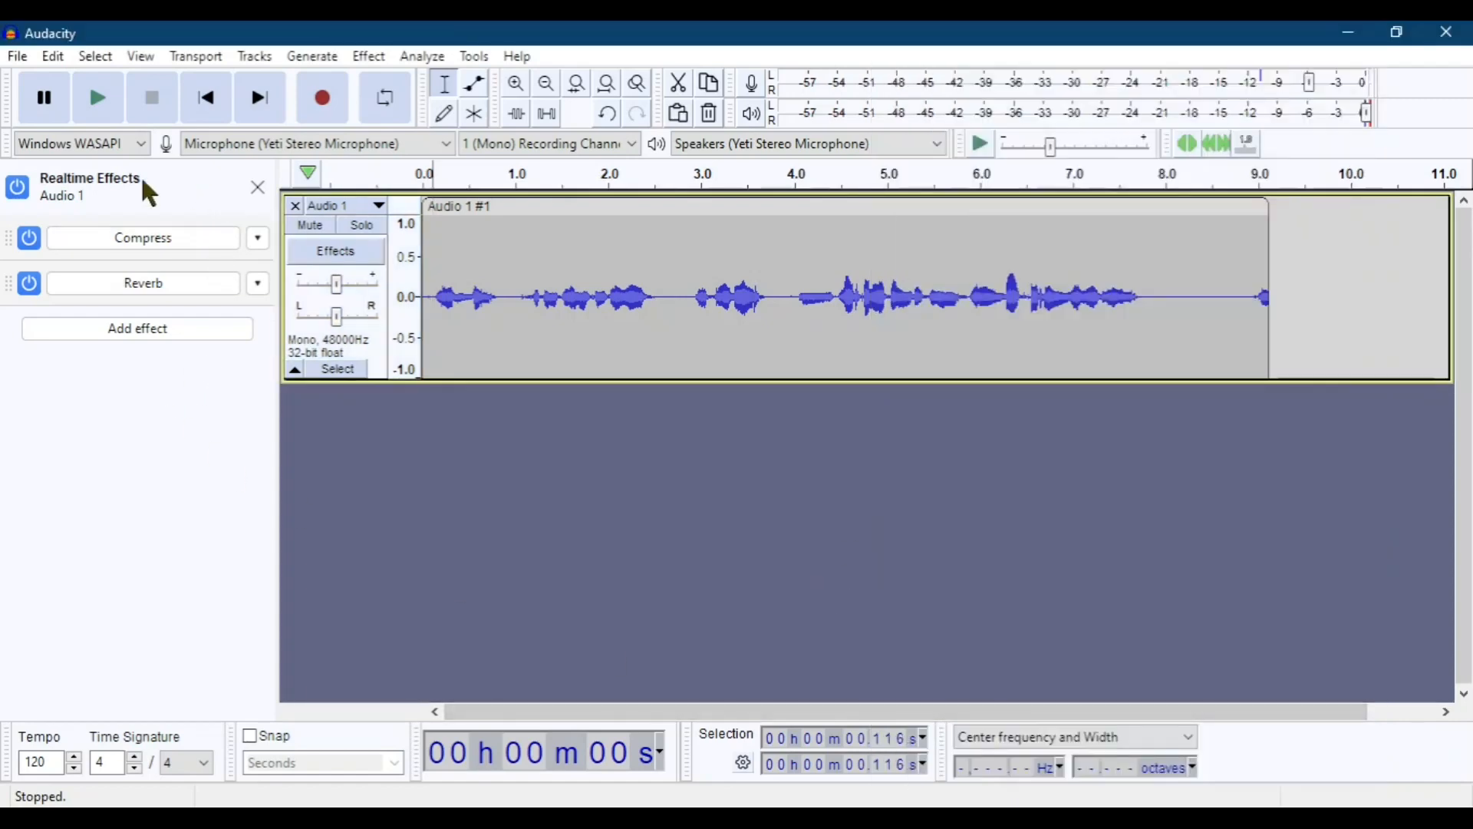
Check which MuseFX VST3 effects can be added to the Audio 1 track.
left_click(148, 336)
mouse_move(164, 386)
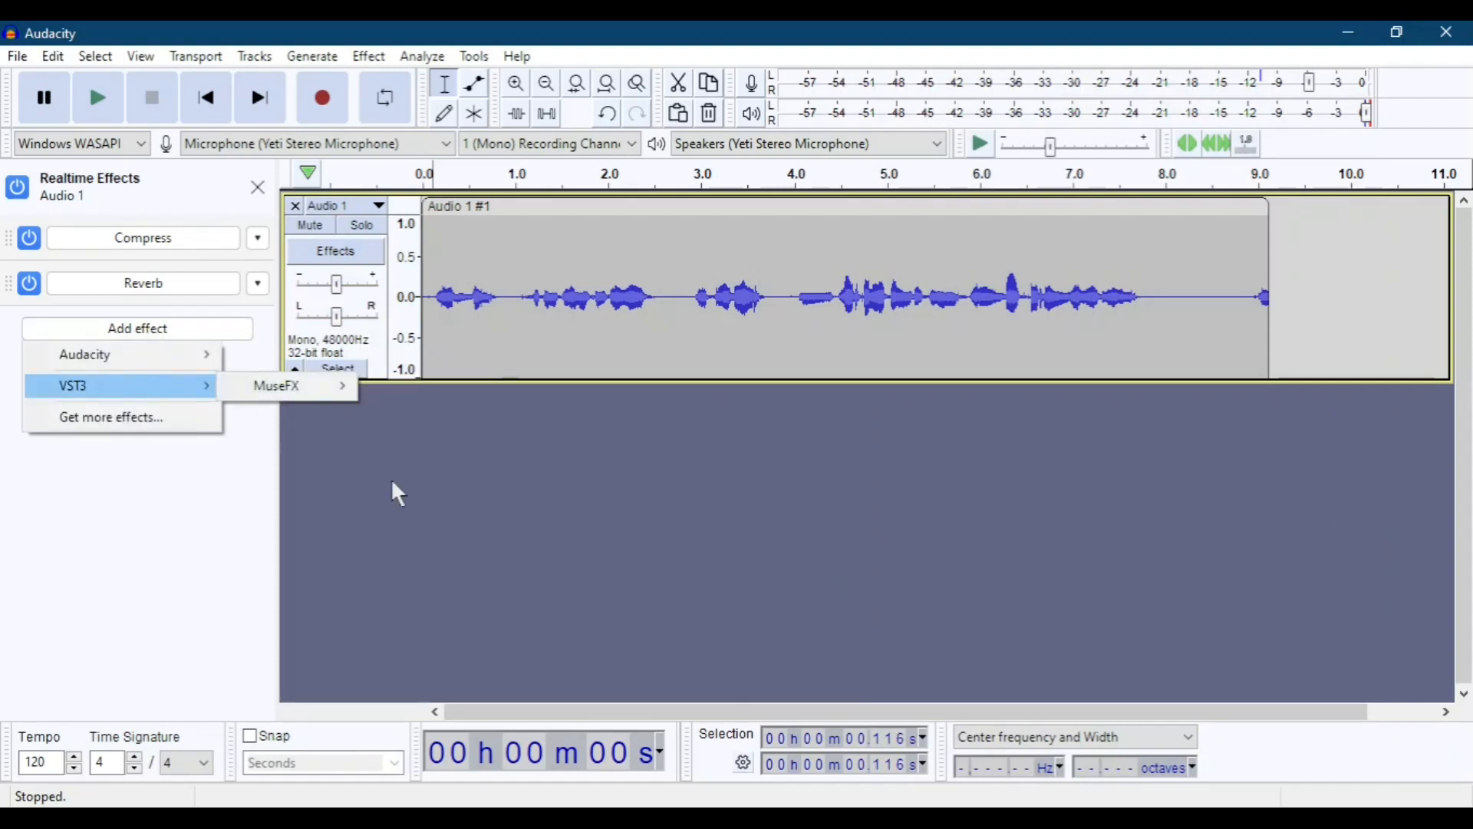
mouse_move(307, 389)
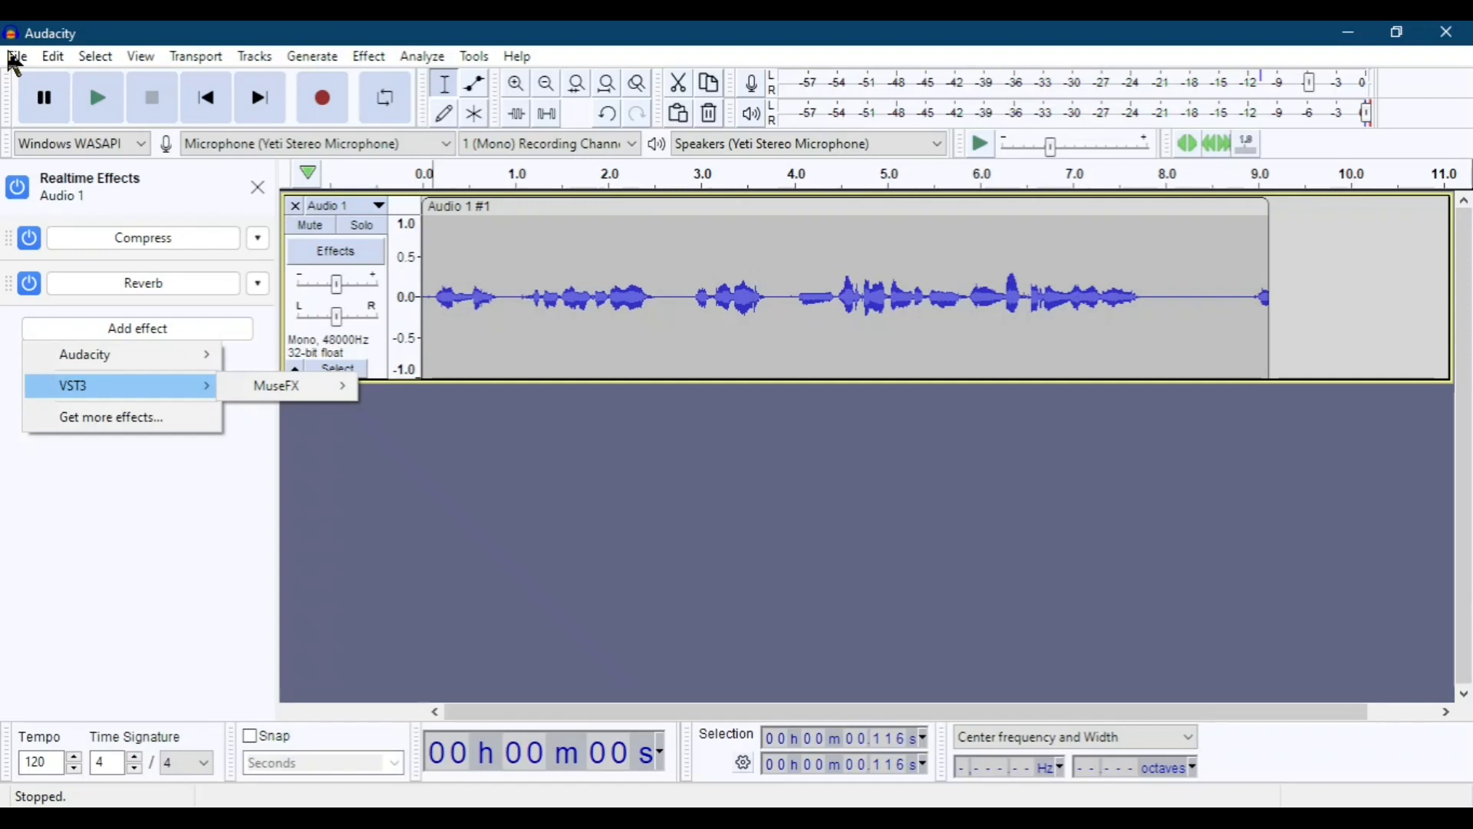
Close the realtime effects and replace the Audio 1 track with a new voice recording of about 3 seconds.
left_click(258, 187)
left_click(15, 205)
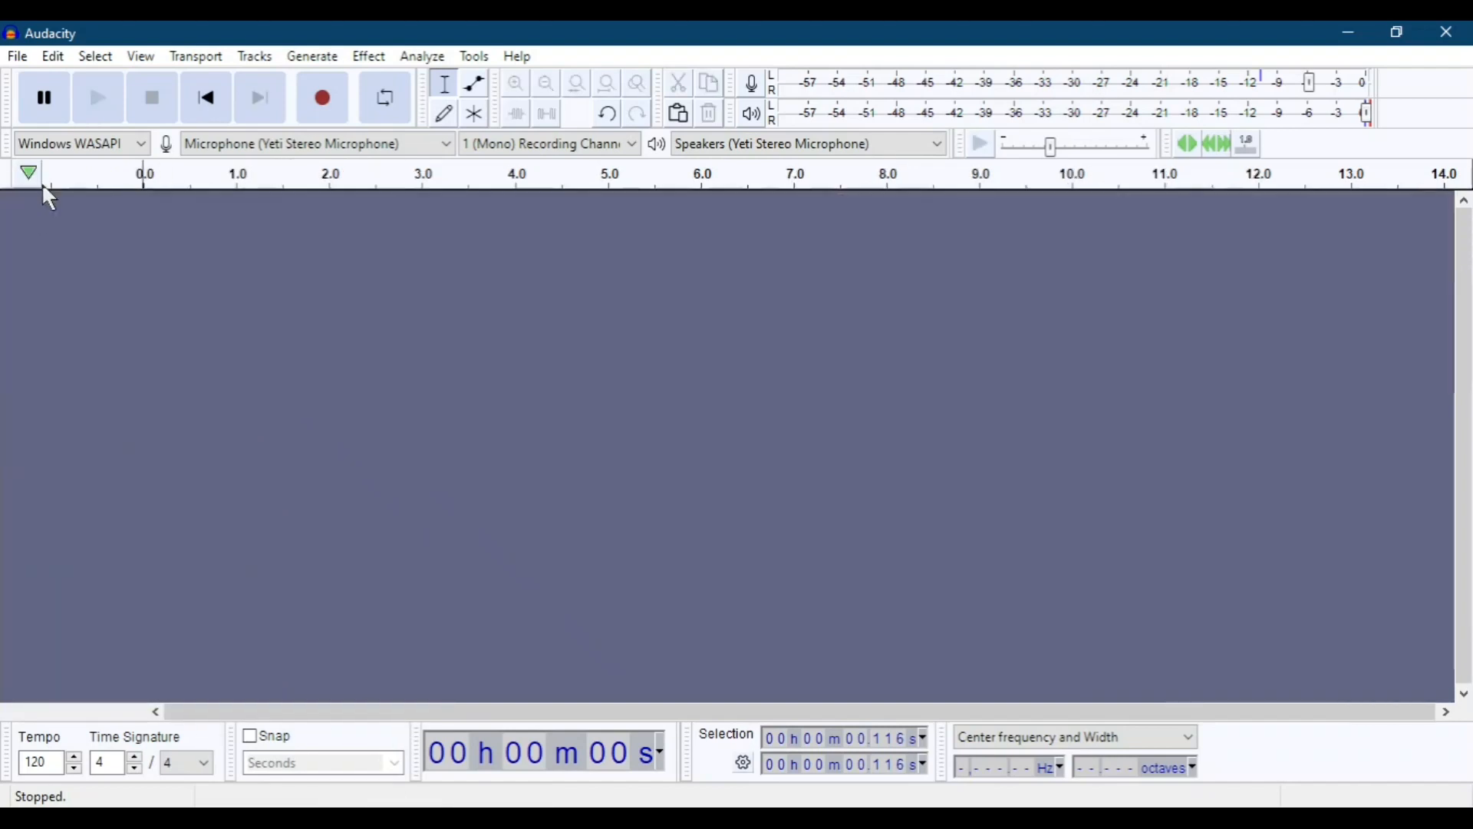
left_click(317, 115)
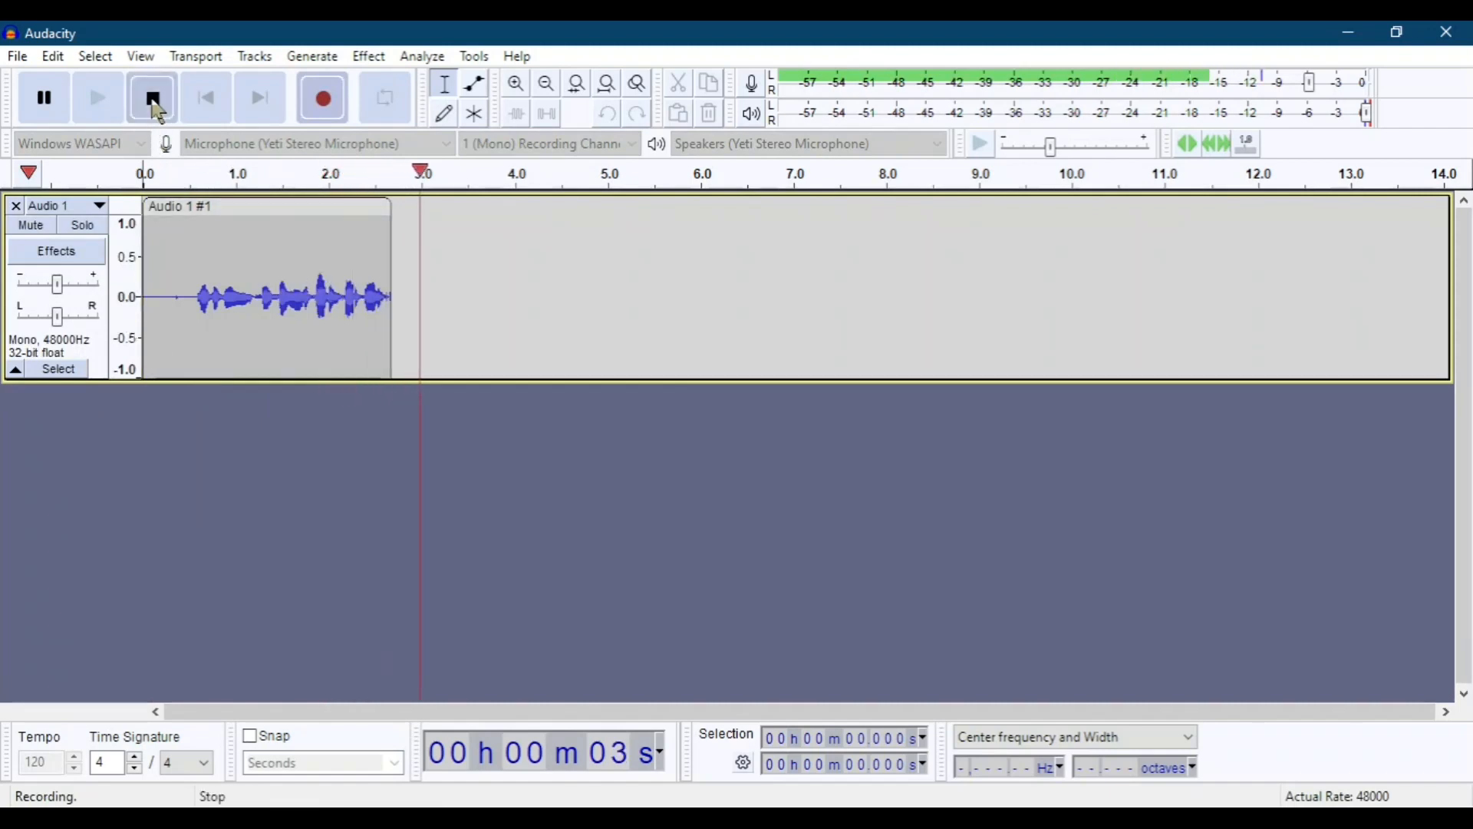
left_click(153, 98)
Show the new track's realtime effects and check the MuseFX VST3 effects offered, without adding one.
left_click(72, 258)
left_click(180, 228)
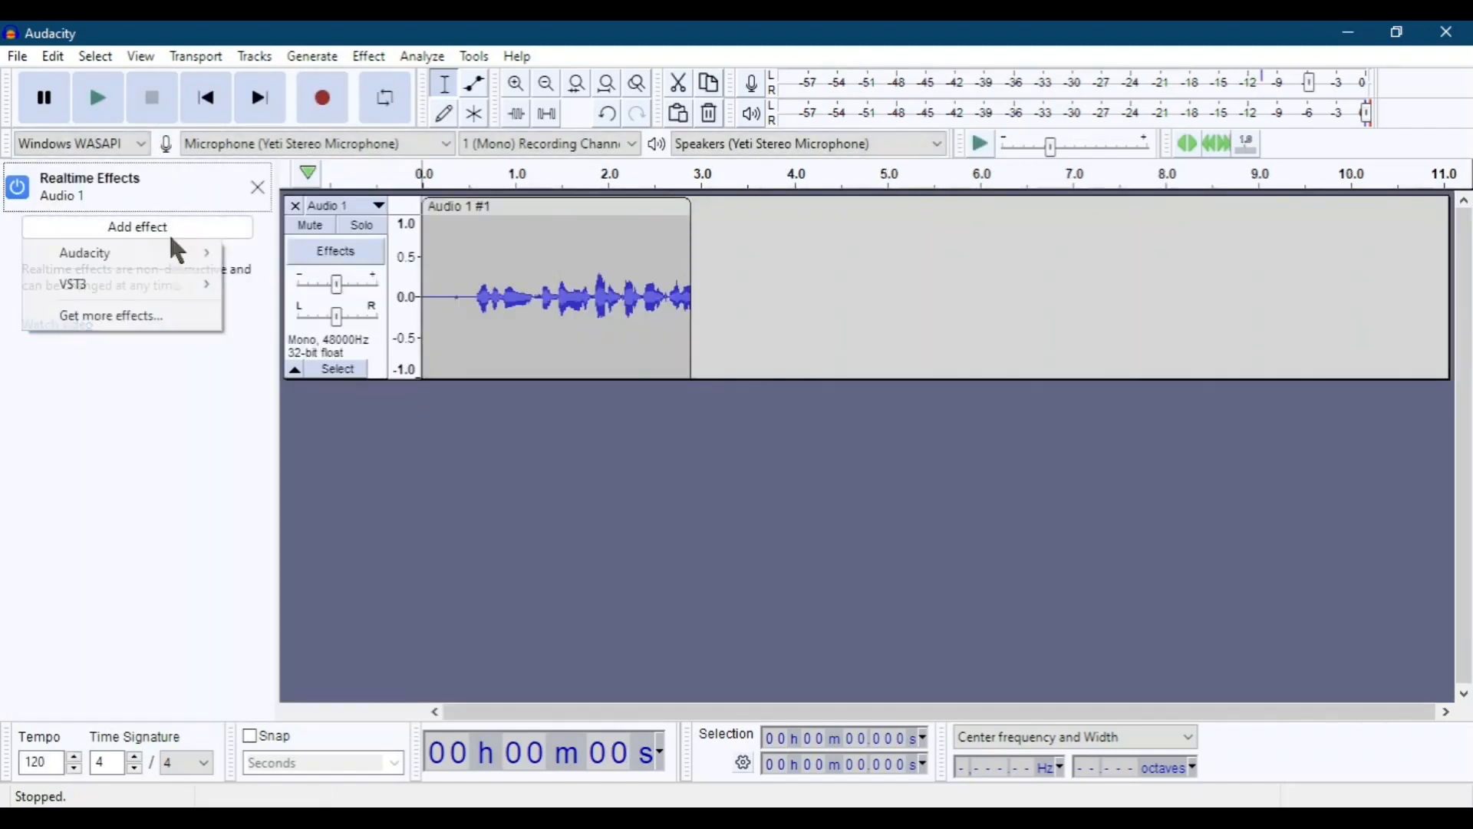
mouse_move(199, 296)
mouse_move(300, 296)
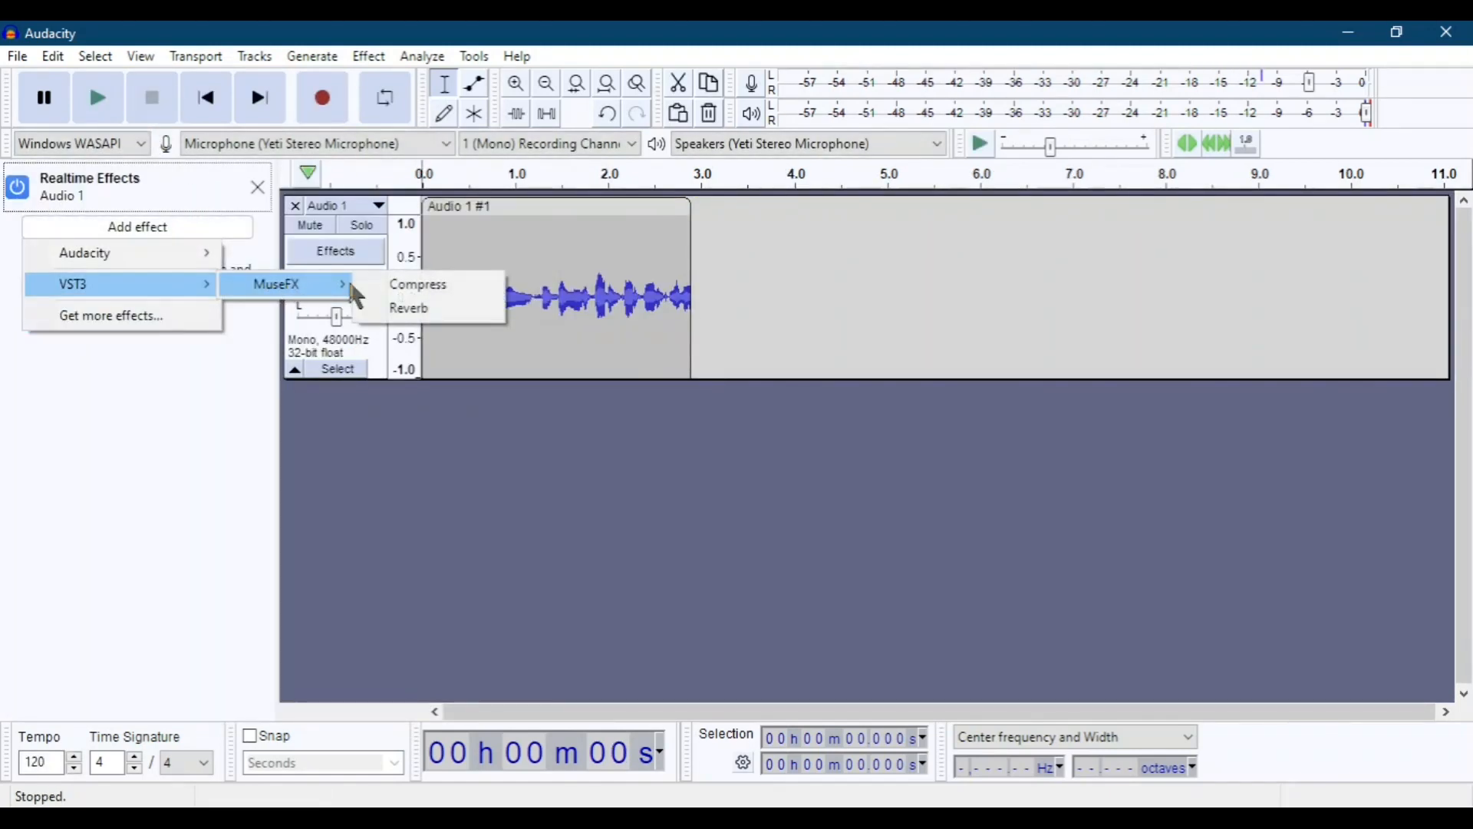
left_click(561, 430)
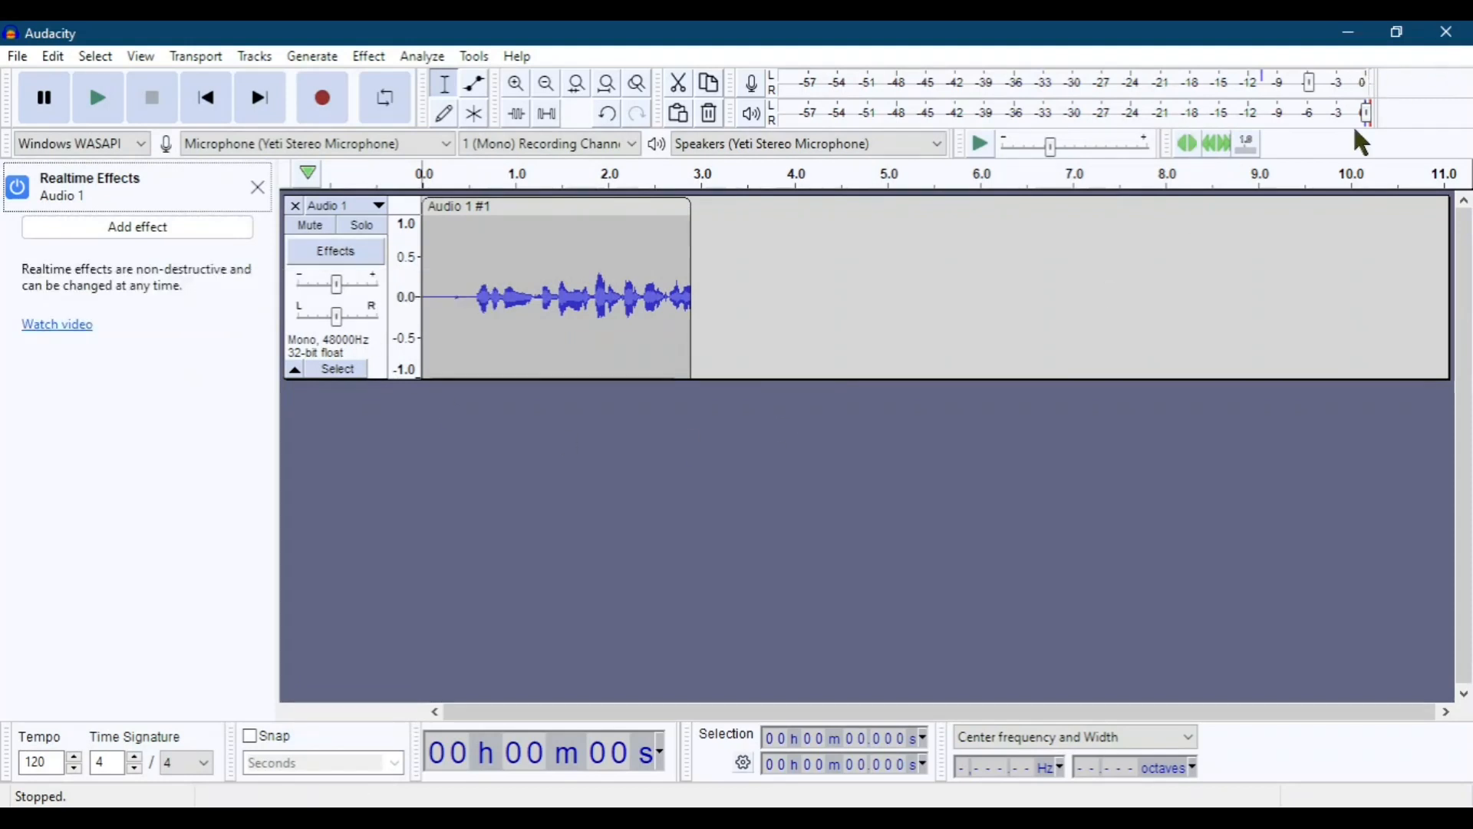
Quit Audacity without saving the recording and launch it again from the desktop.
left_click(1447, 31)
left_click(782, 418)
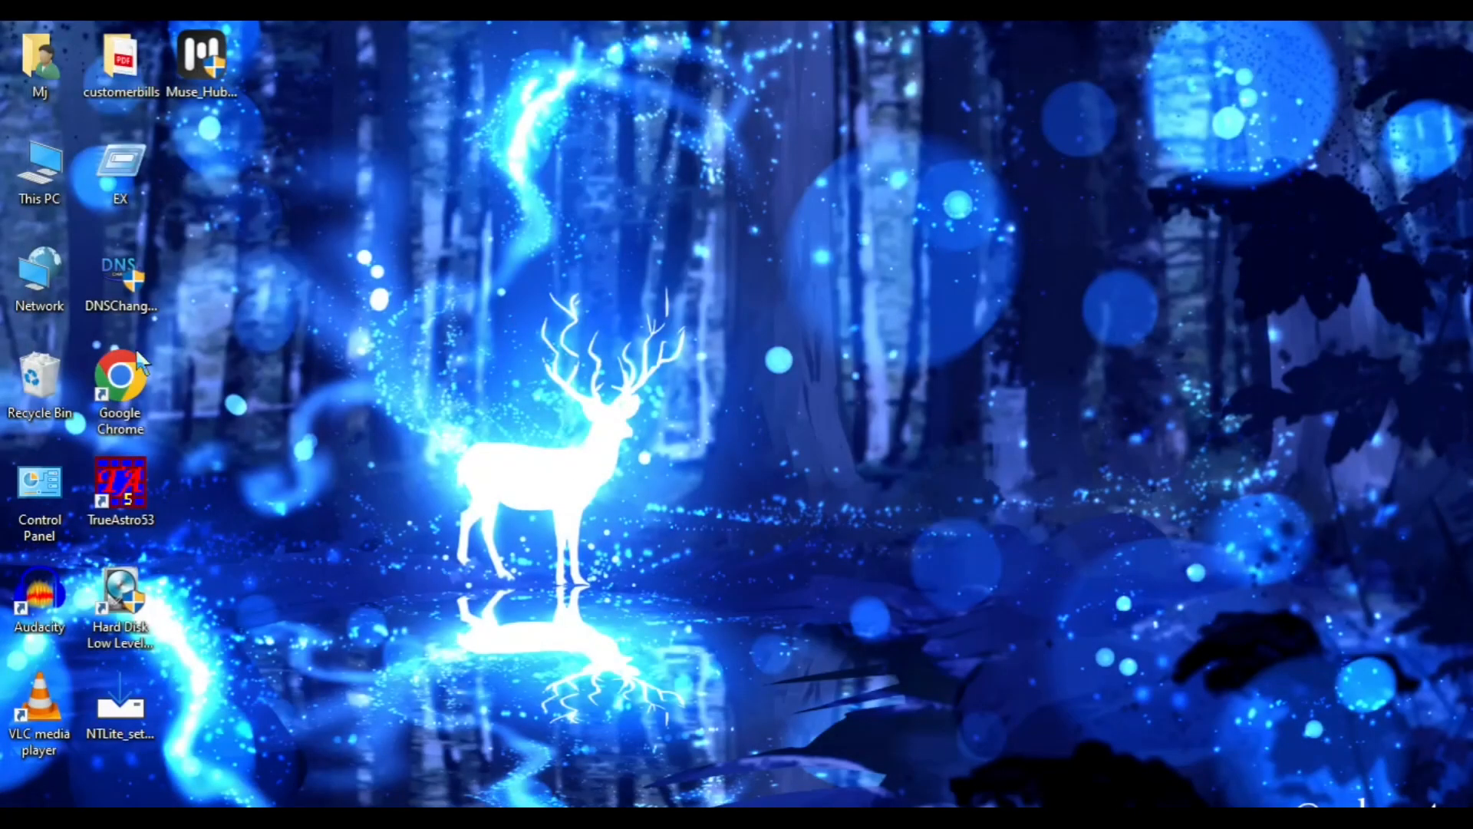
double_click(17, 614)
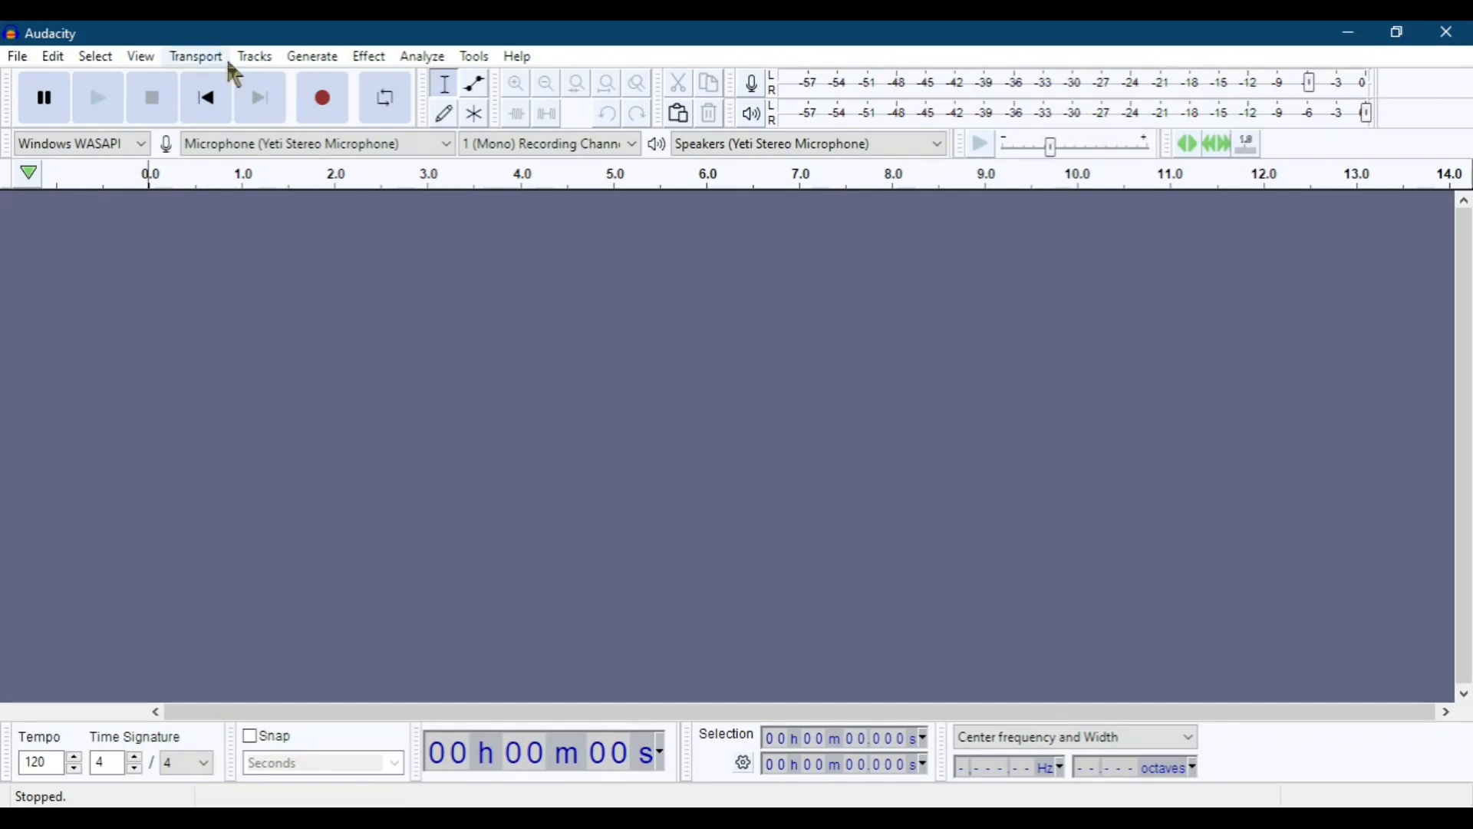
Record a voice clip of about 4 seconds and add the MuseFX Pro EQ realtime effect to its track.
left_click(326, 103)
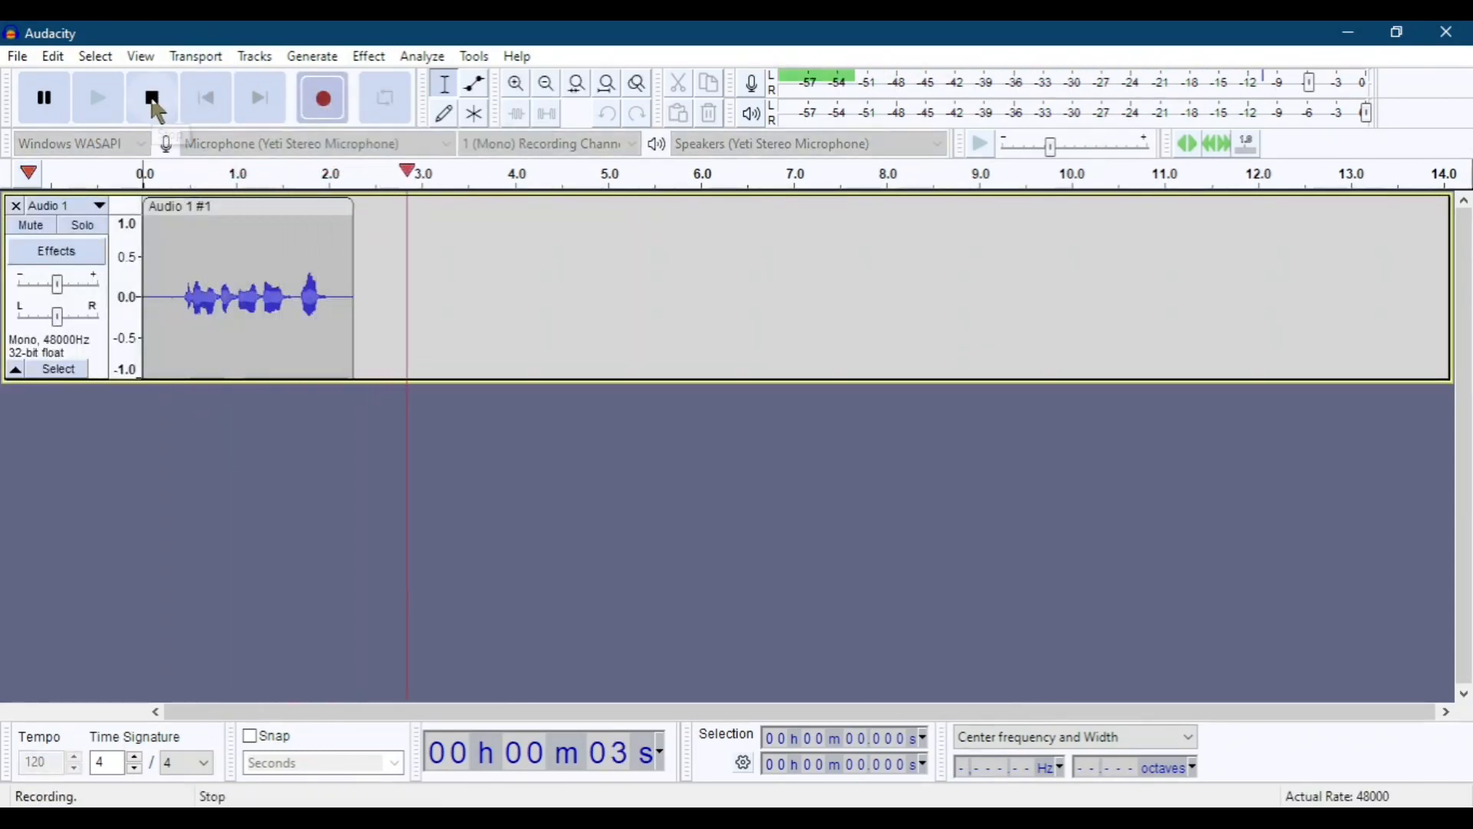
left_click(155, 100)
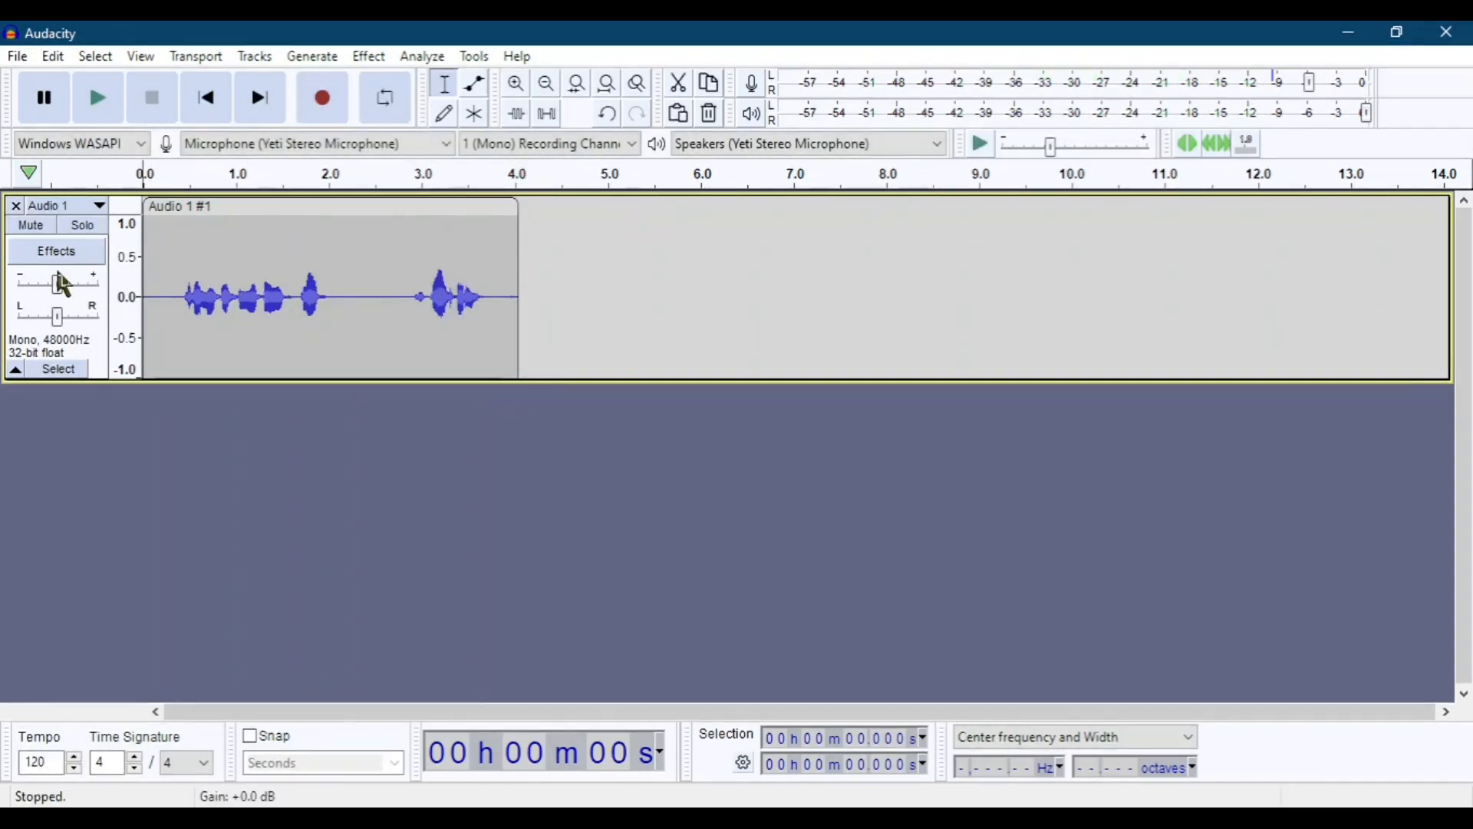
left_click(56, 251)
left_click(162, 226)
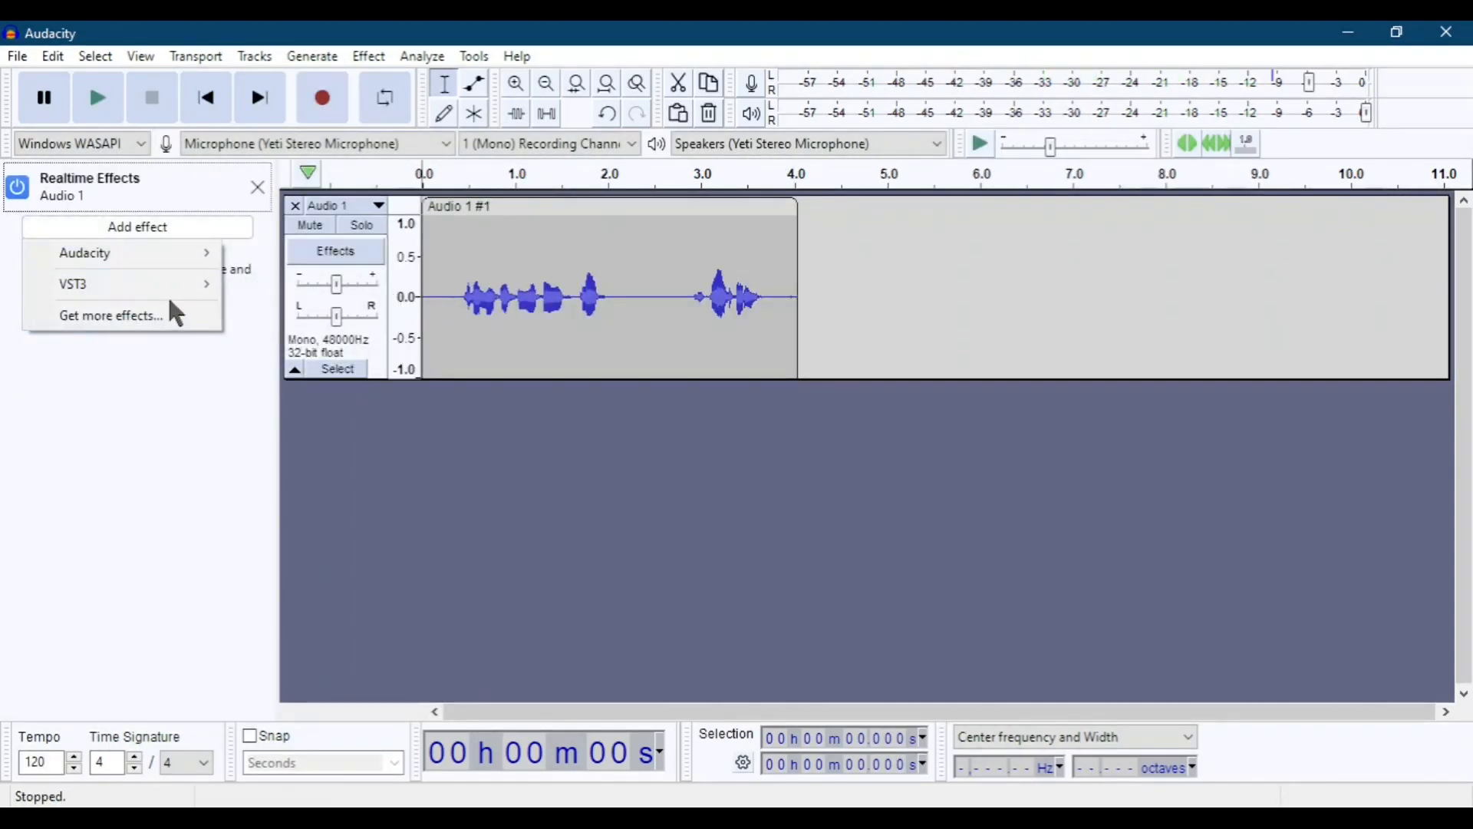
mouse_move(187, 287)
mouse_move(311, 291)
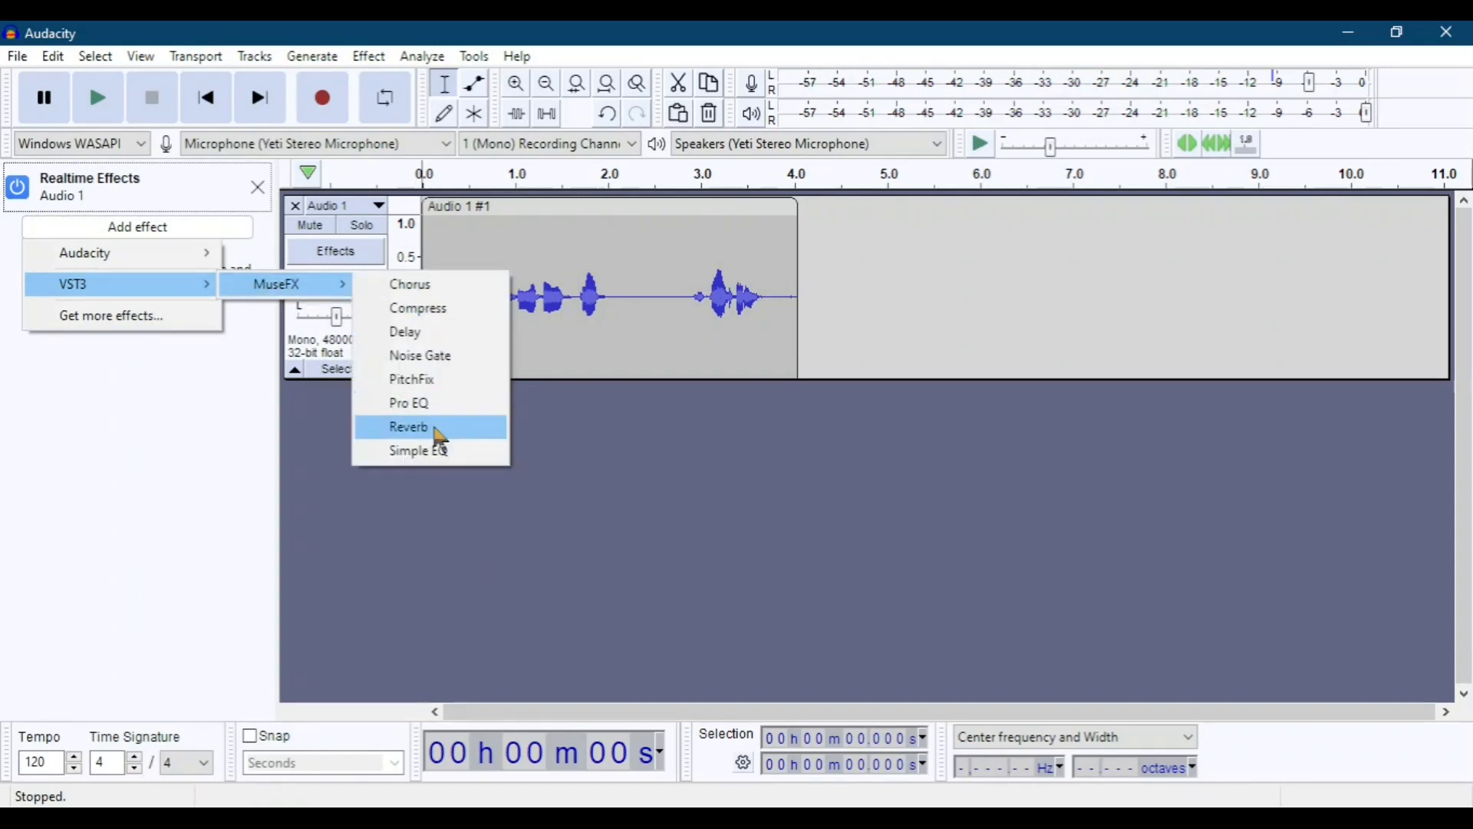
left_click(437, 409)
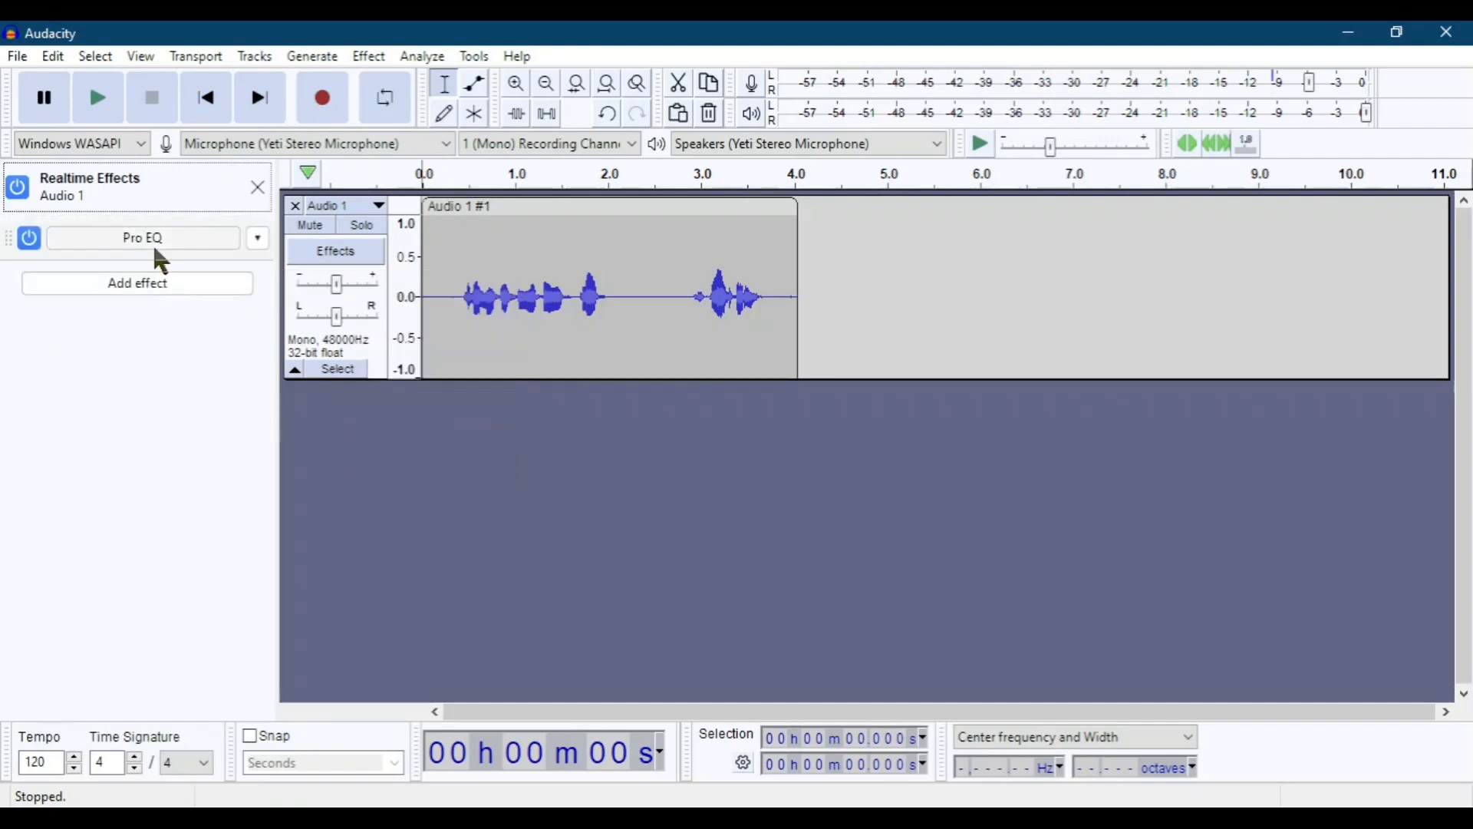
Set Low to 1 and High to 1 in the Pro EQ effect's Pop Vocals preset and close its window.
left_click(201, 241)
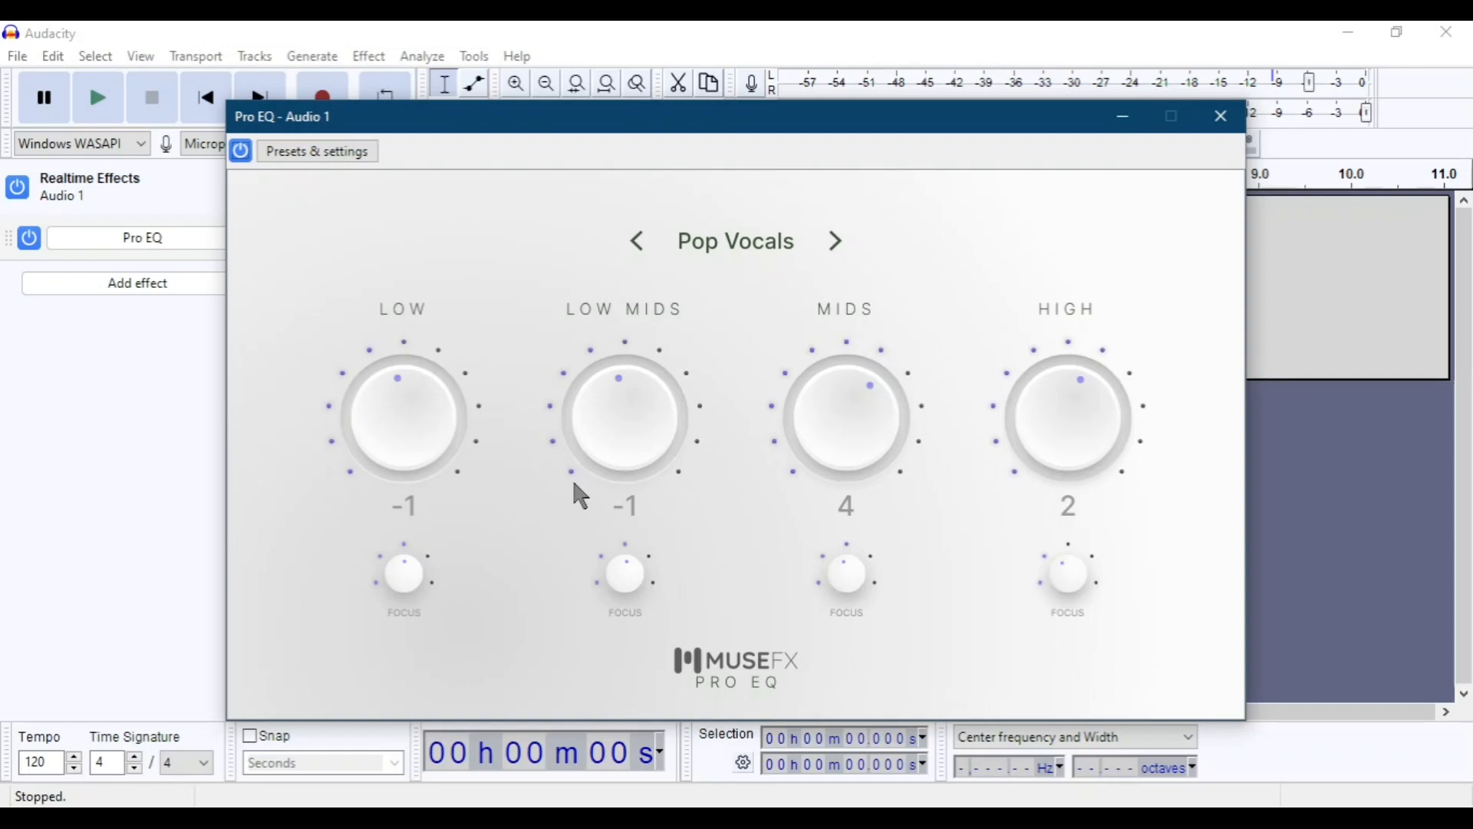
mouse_move(421, 399)
left_mouse_down()
mouse_move(430, 459)
mouse_move(433, 386)
left_mouse_up()
mouse_move(1059, 486)
left_mouse_down()
mouse_move(1046, 440)
mouse_move(1041, 483)
left_mouse_up()
left_click_drag(716, 111, 785, 98)
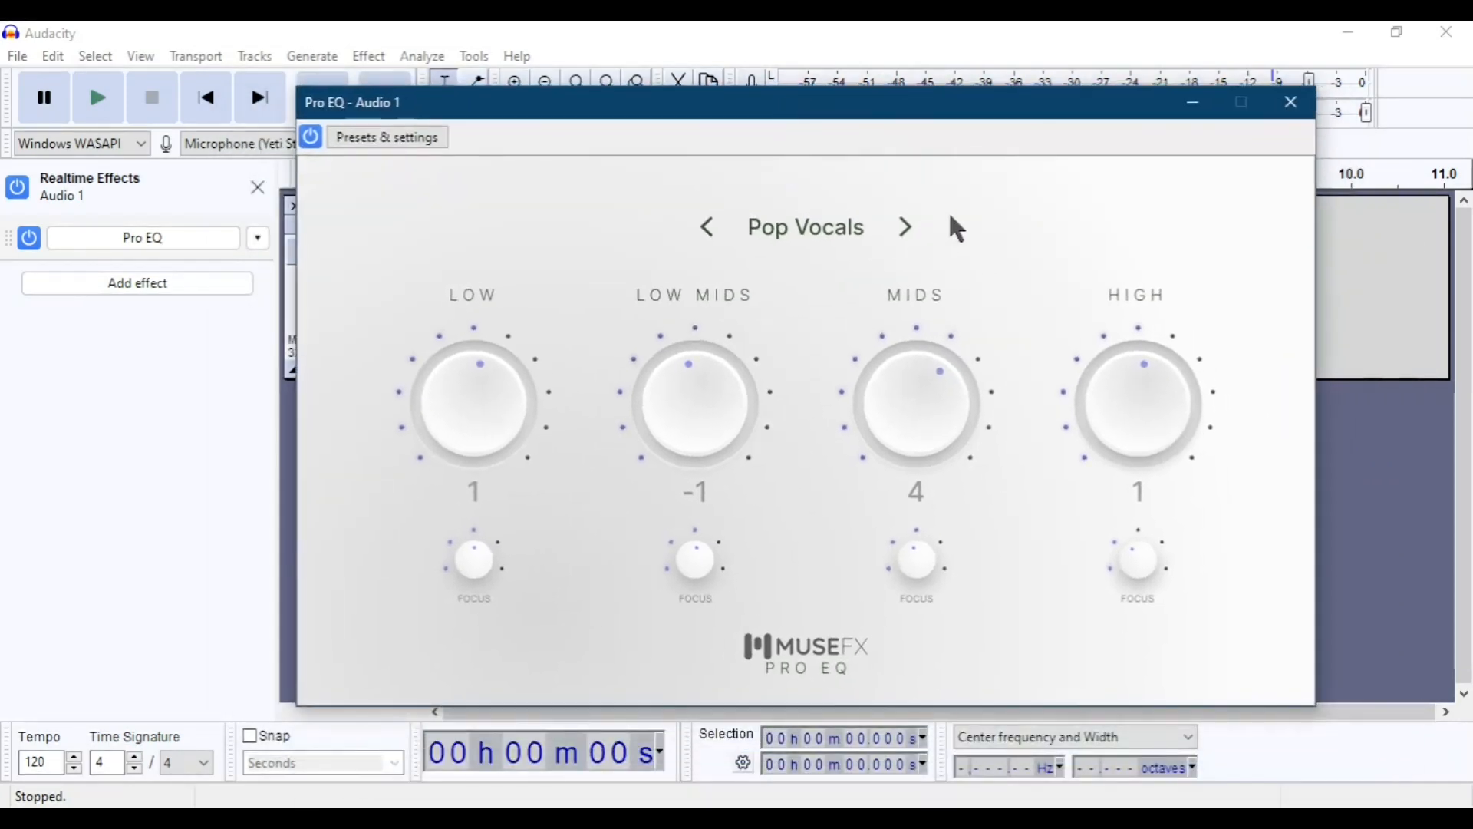
left_click(1296, 115)
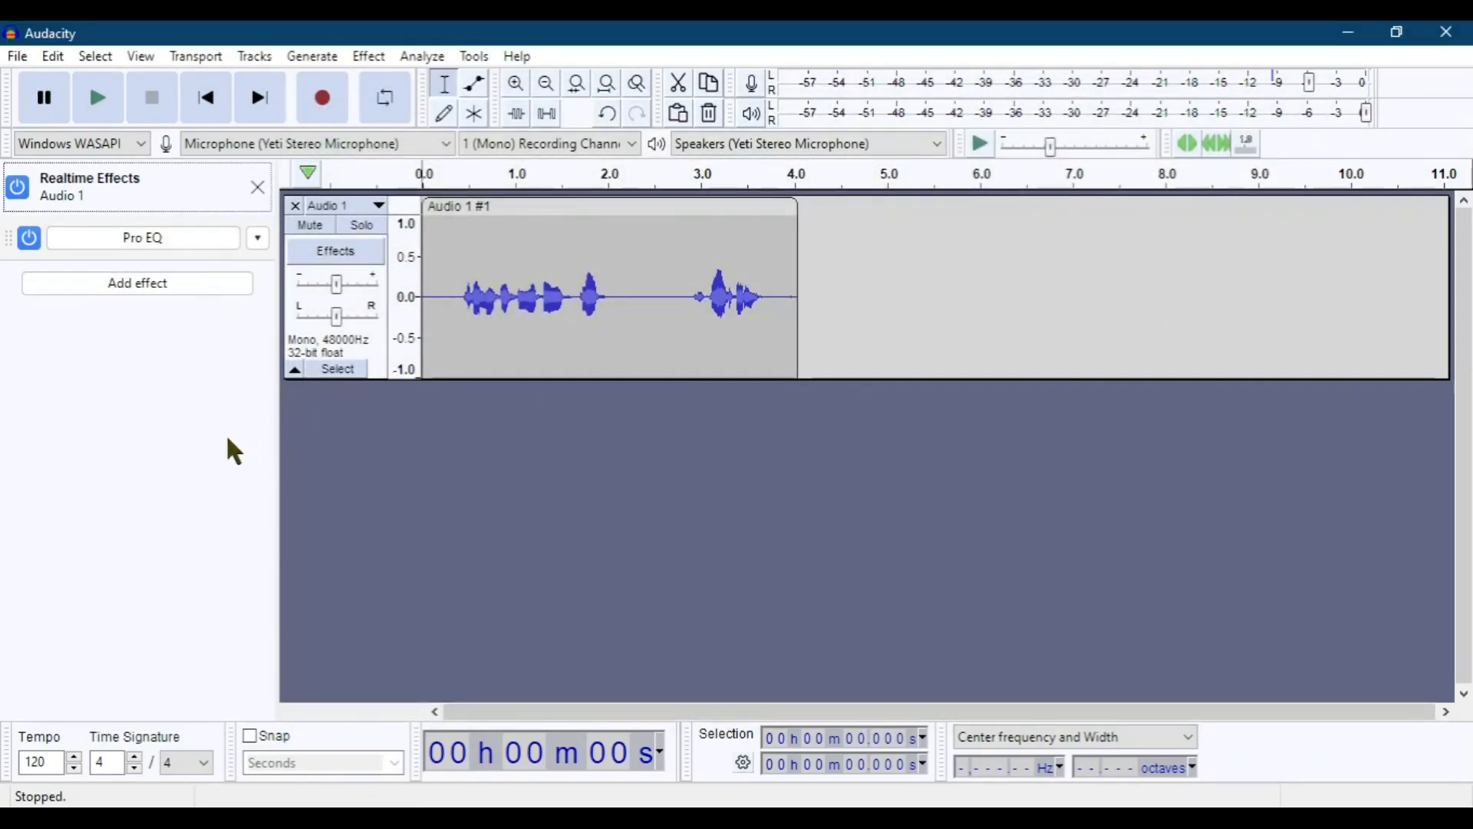
Add Audacity's Bass and Treble as a second realtime effect and view its settings window before closing it.
left_click(163, 290)
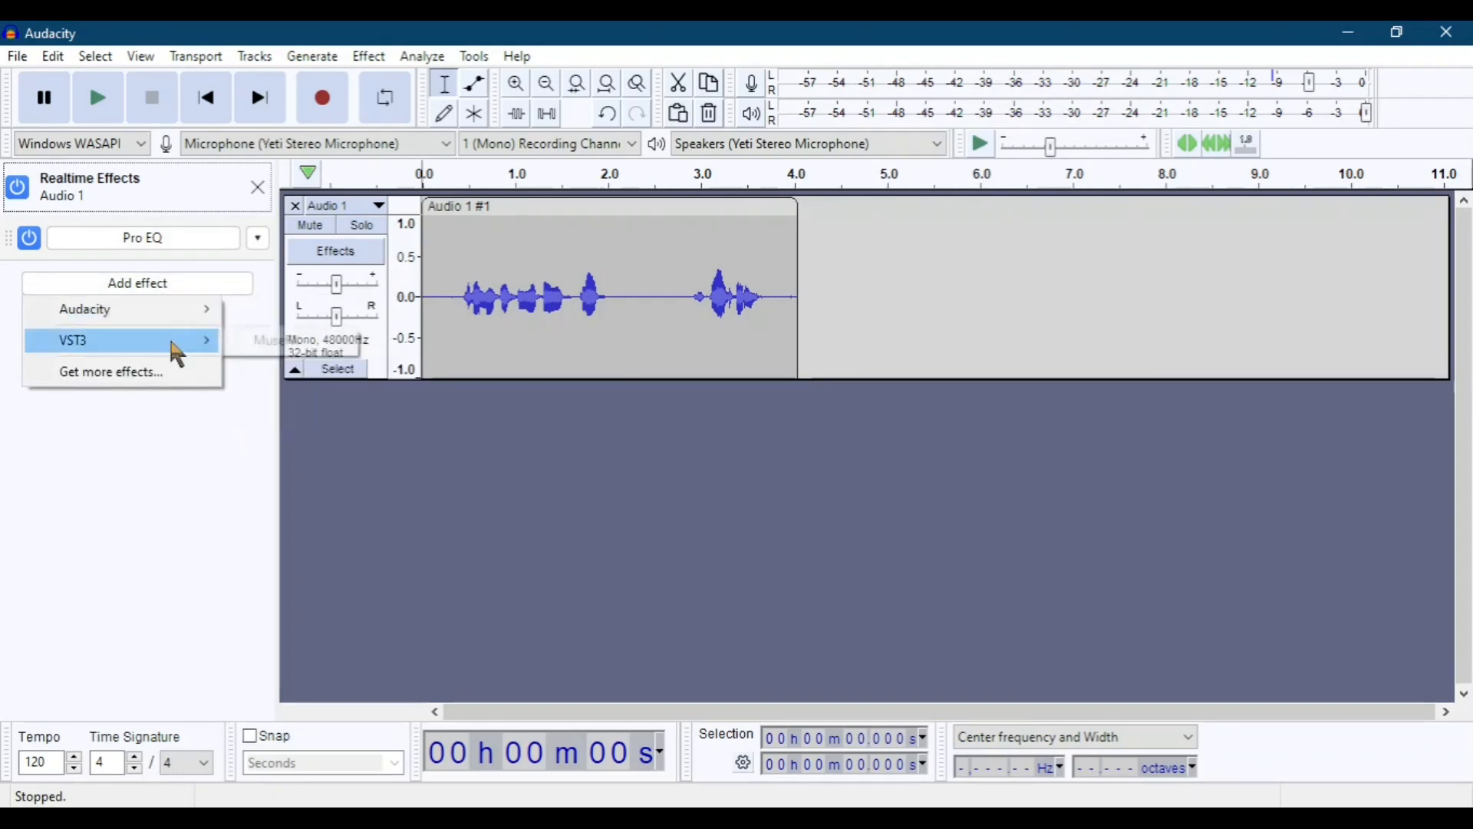
mouse_move(135, 307)
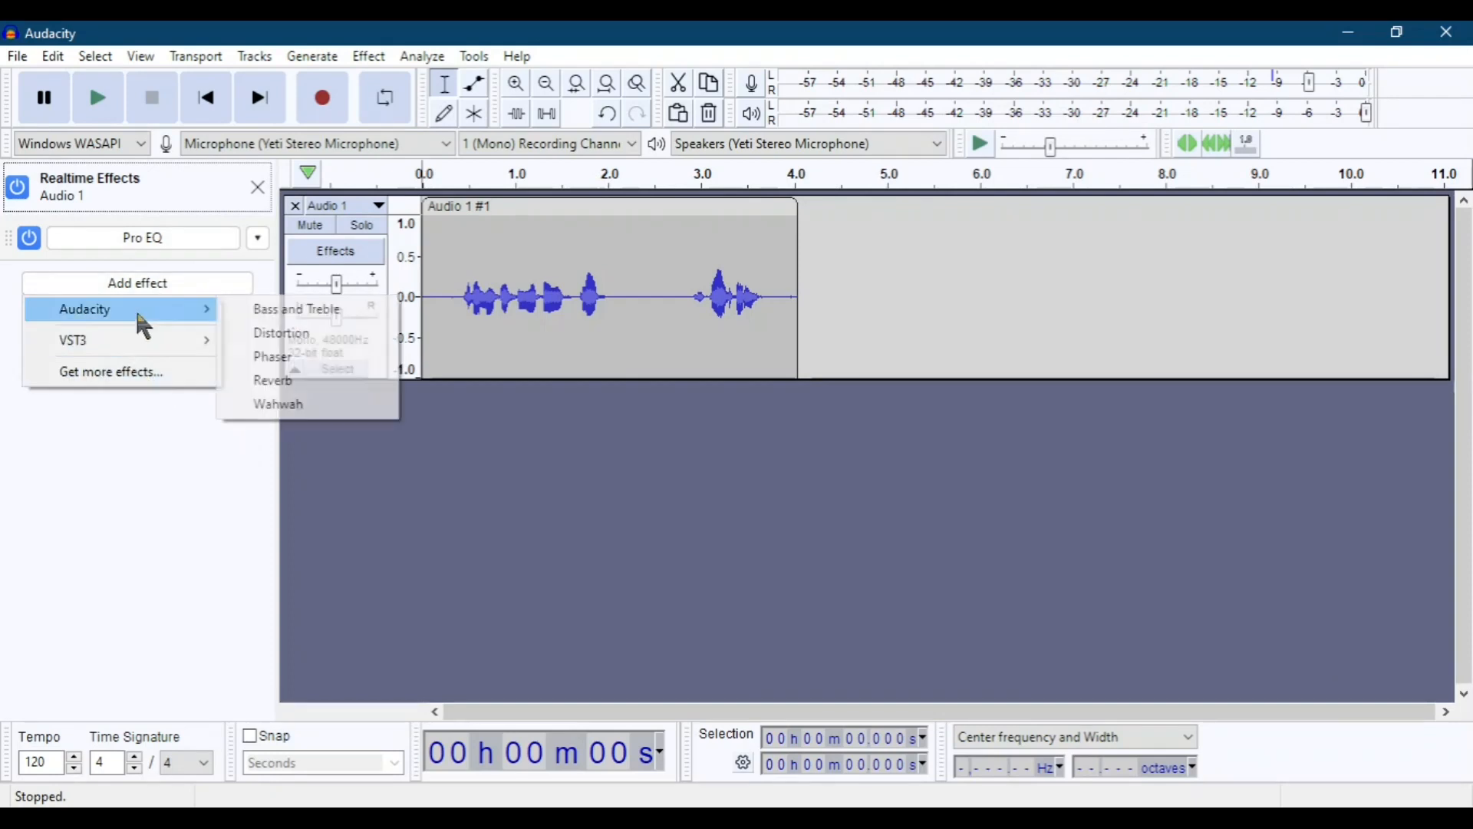
left_click(311, 310)
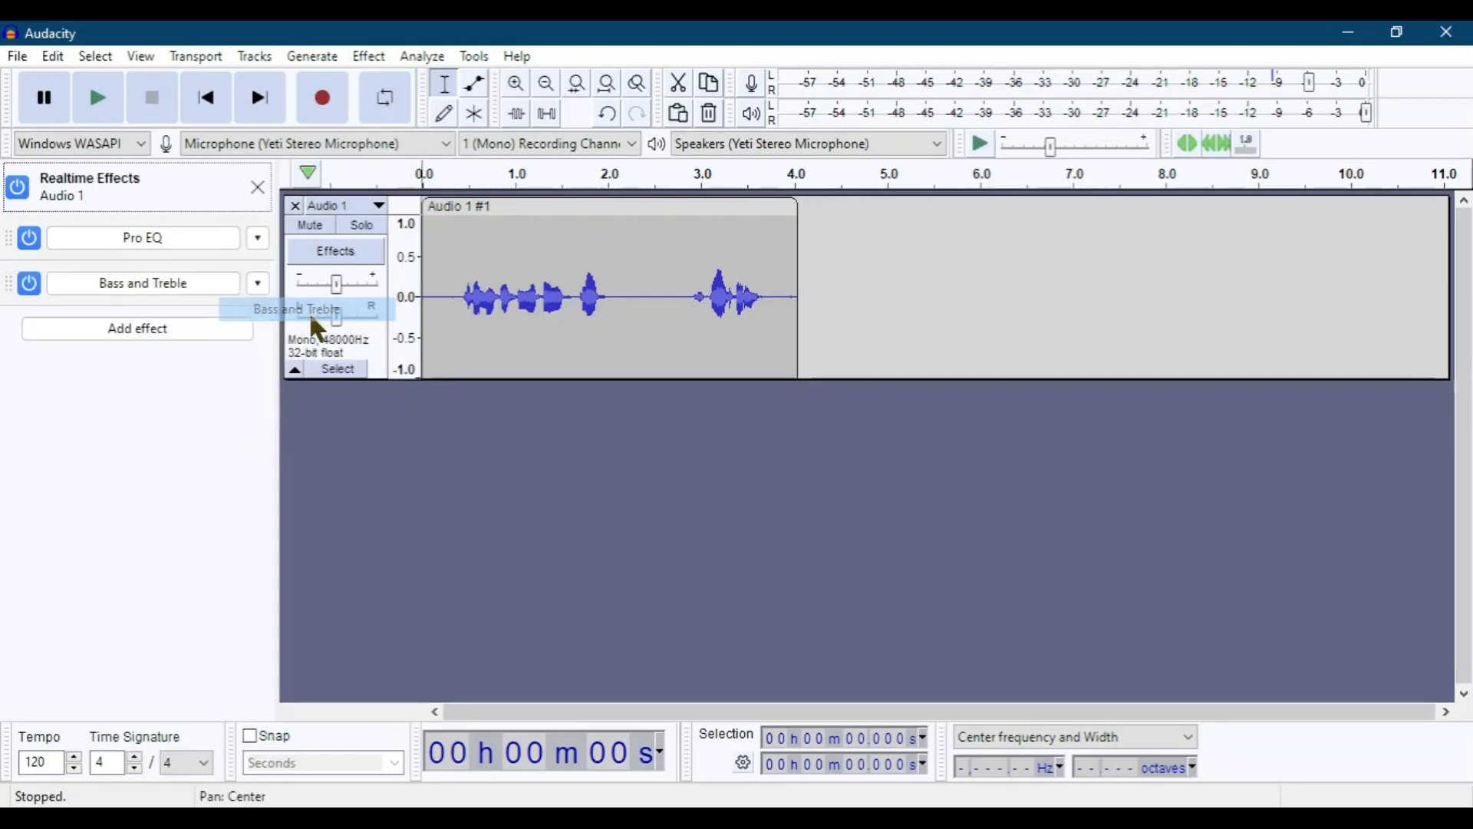
left_click(134, 289)
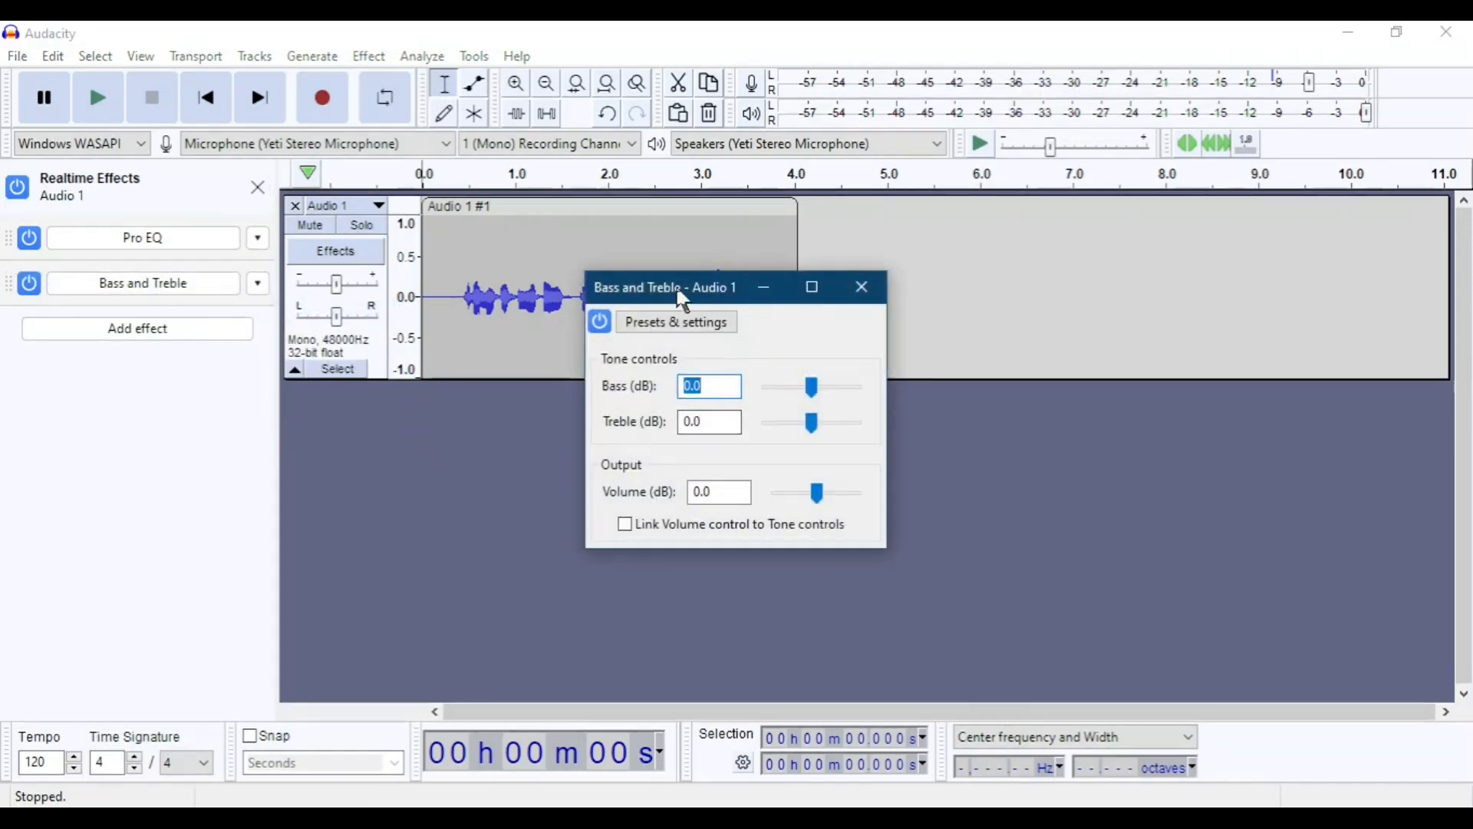
left_click_drag(681, 297, 811, 267)
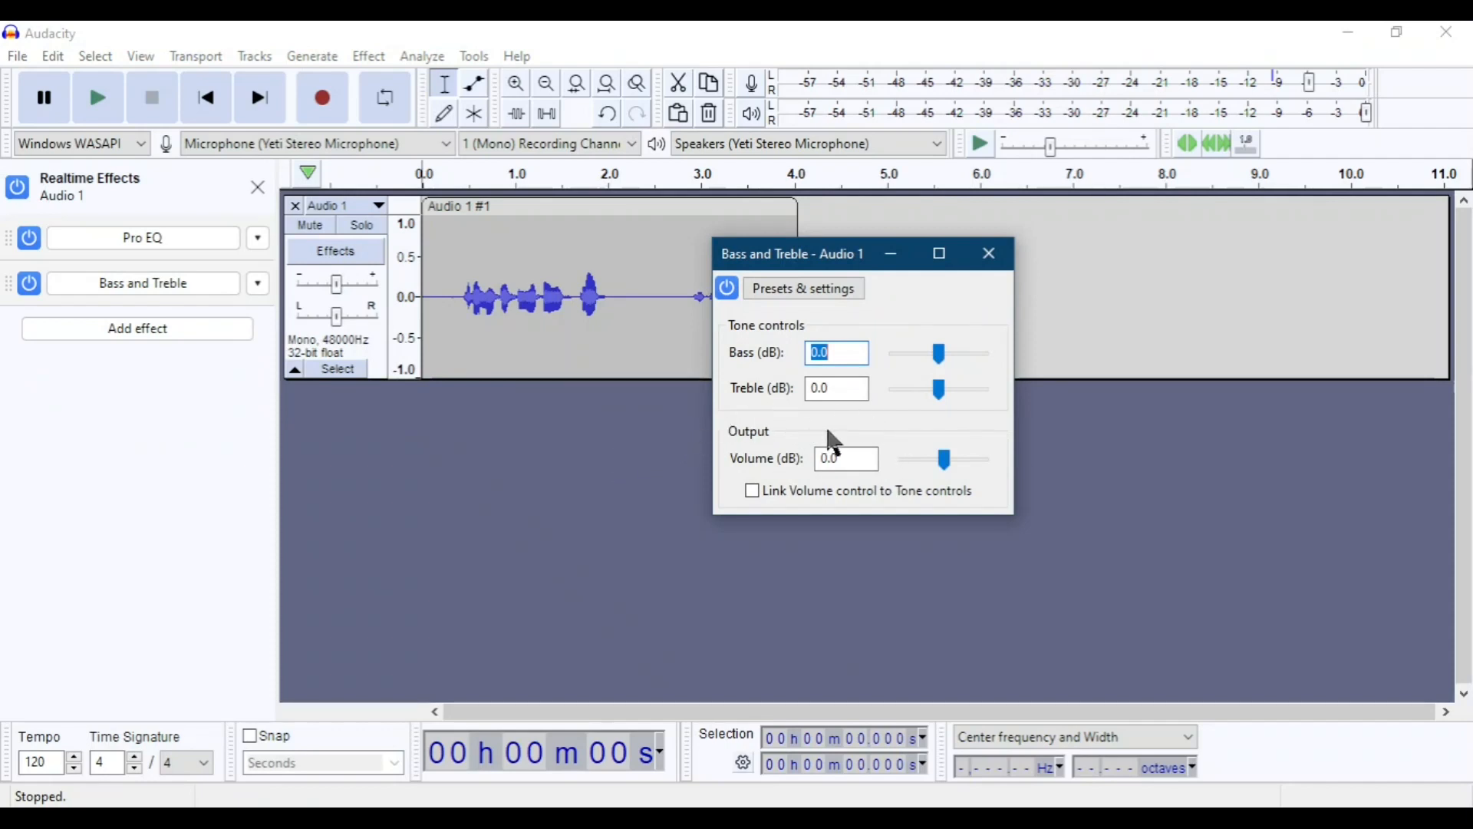
left_click(991, 255)
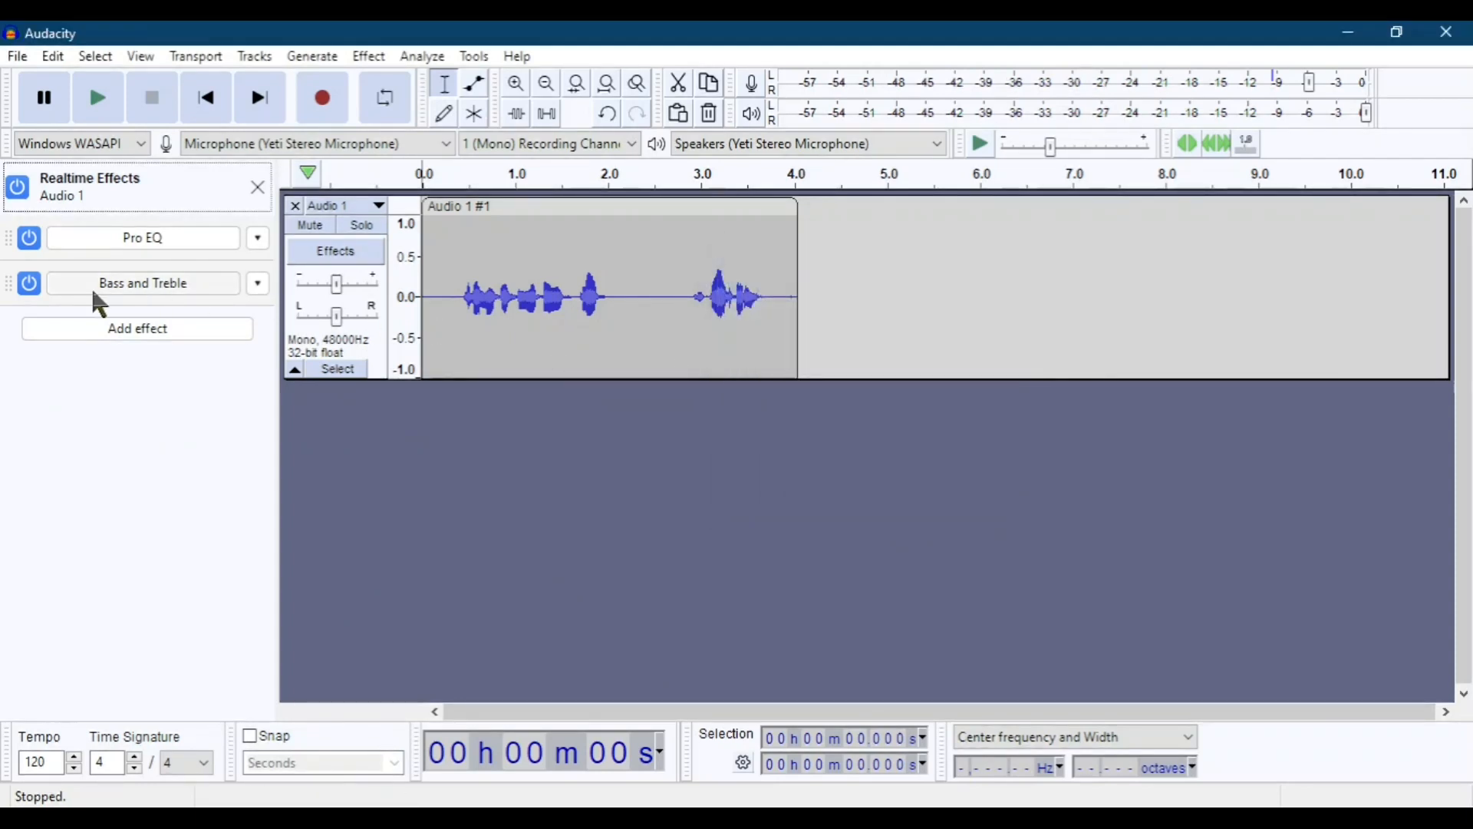
Go to the Audacity Plugins website via the option for getting more effects and read down to the supported plugin formats.
left_click(170, 330)
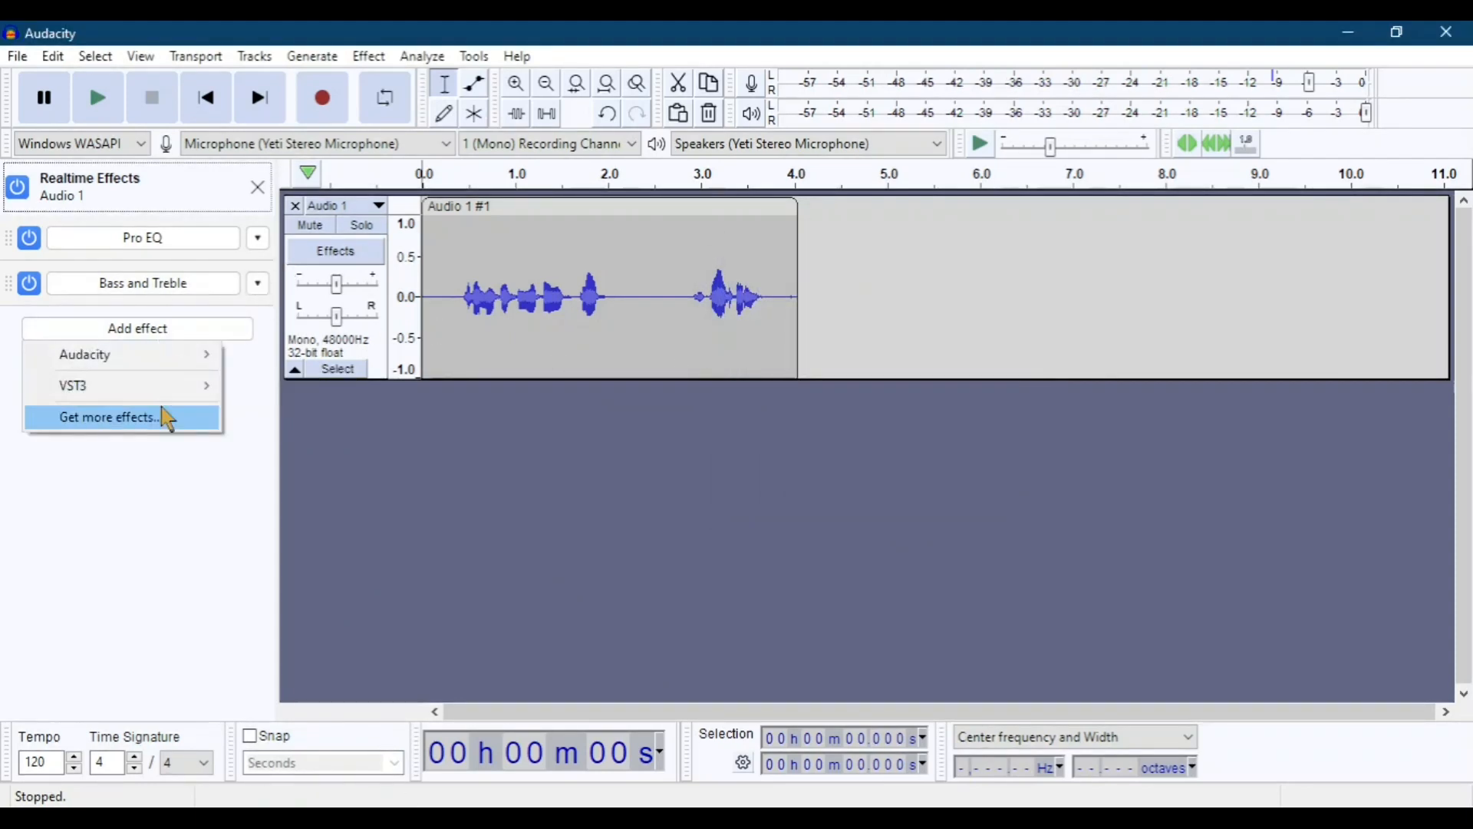
mouse_move(187, 383)
mouse_move(263, 392)
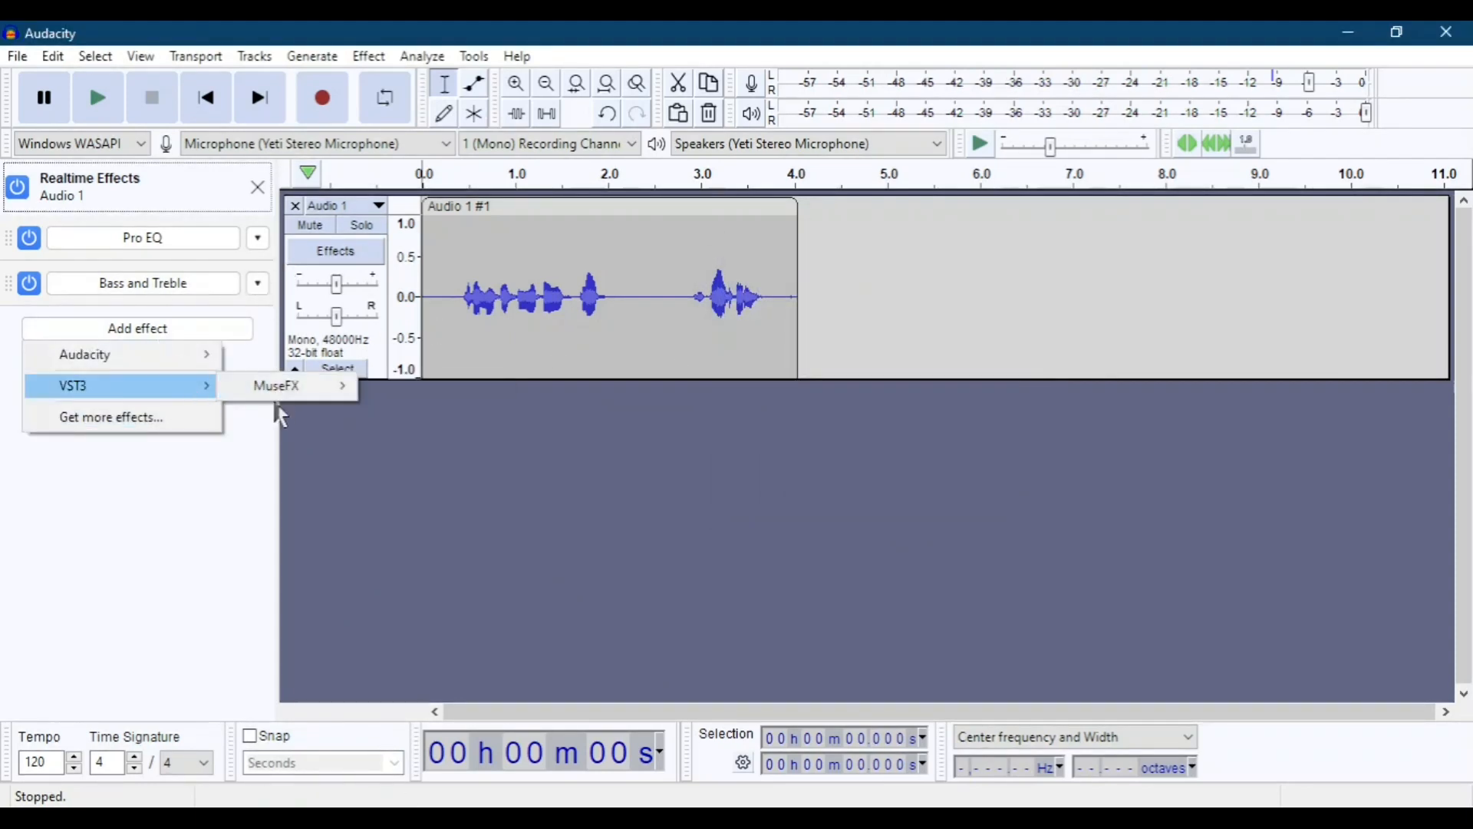
left_click(111, 422)
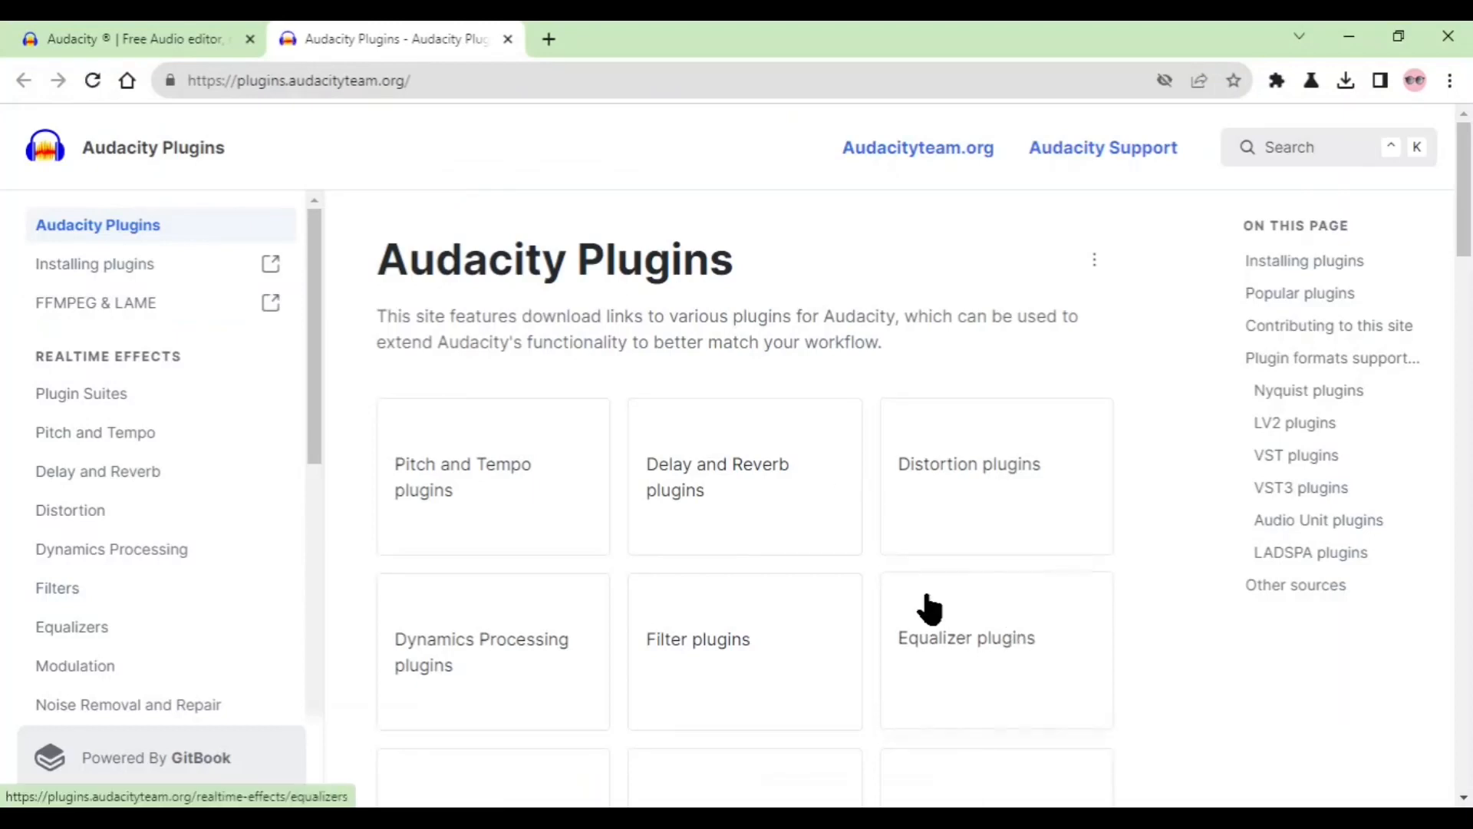
scroll(929, 606, "down", 2)
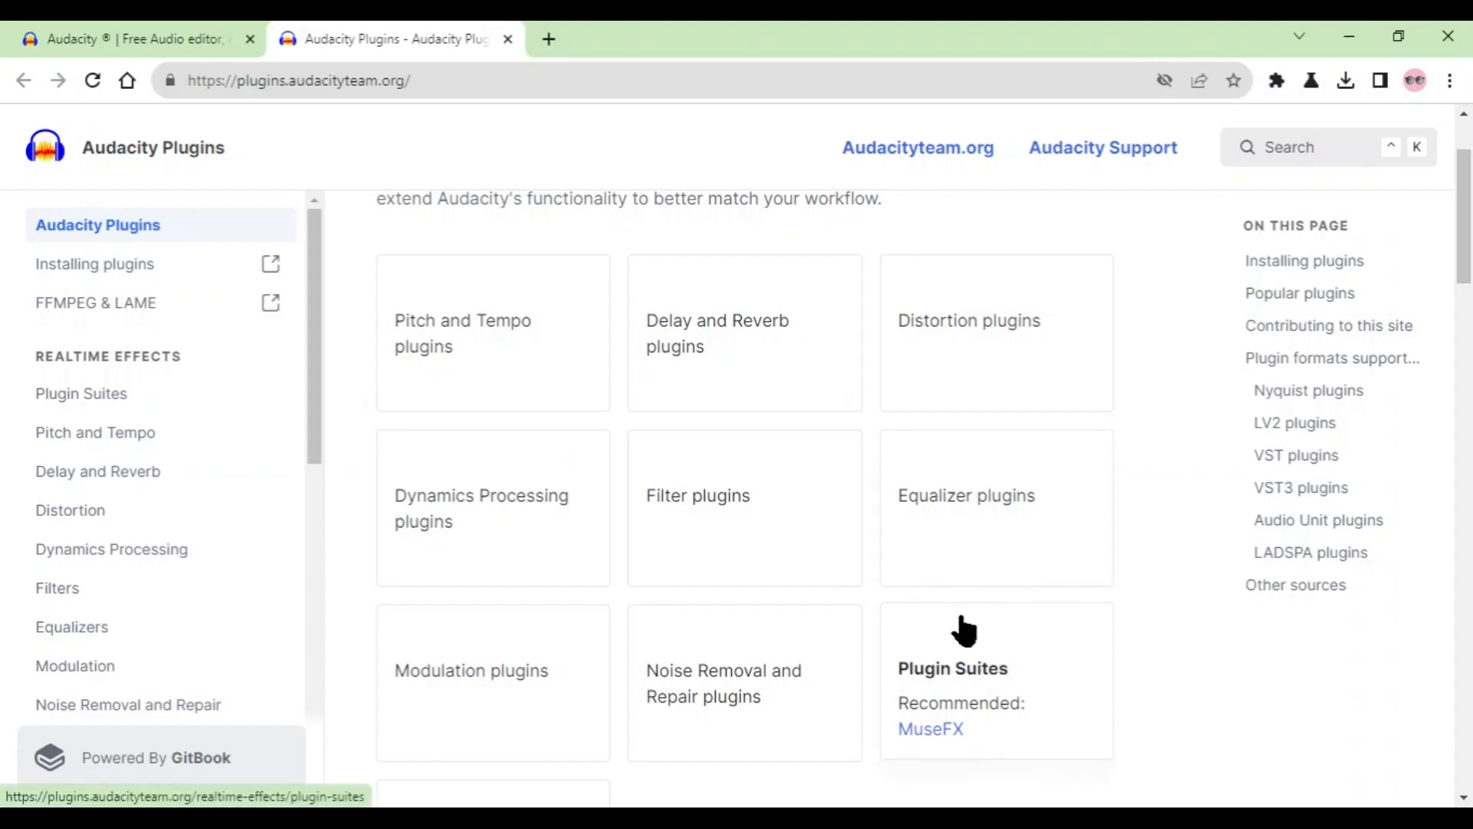
scroll(1015, 696, "down", 2)
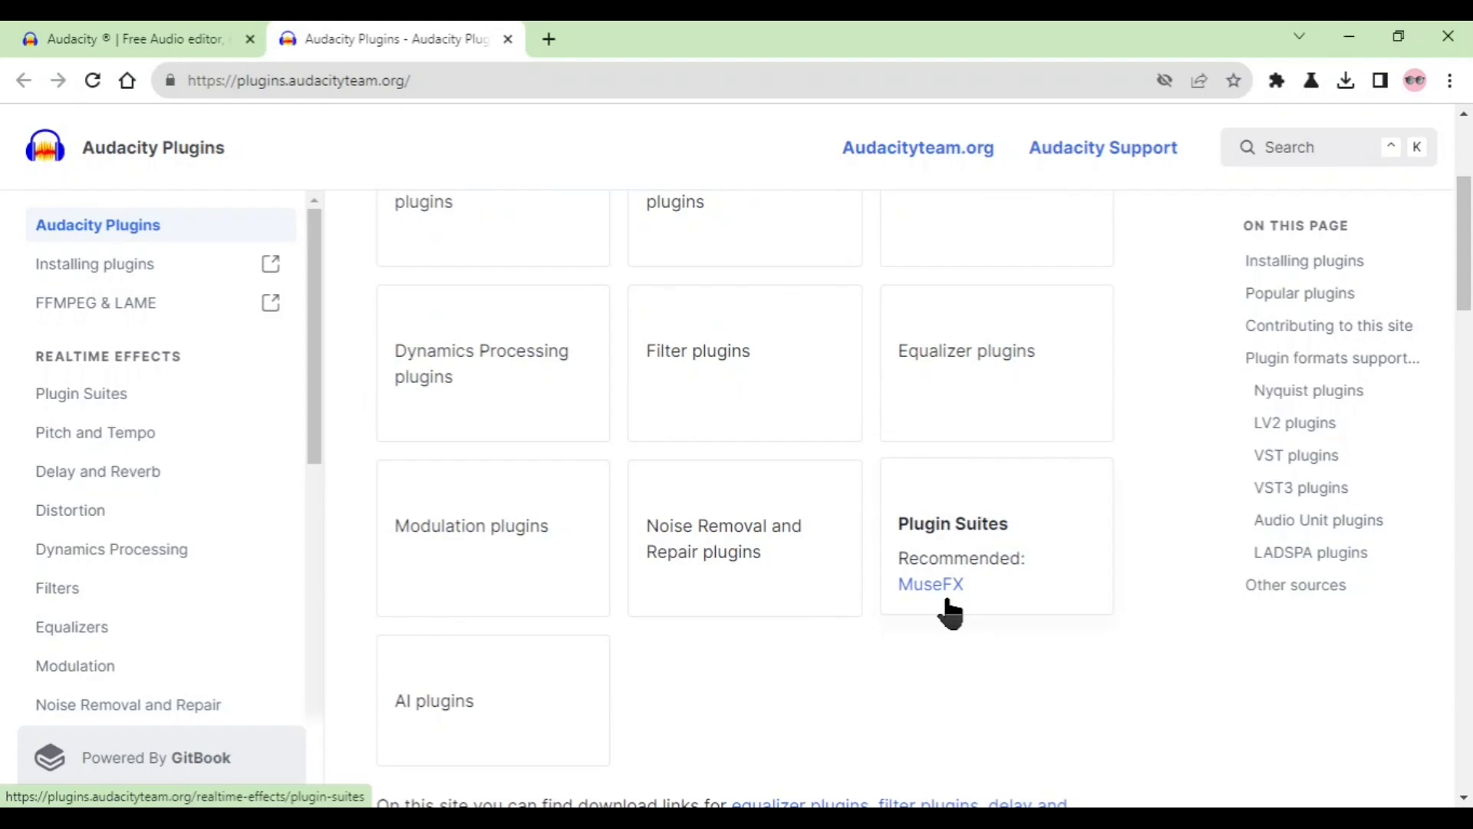
scroll(950, 614, "down", 3)
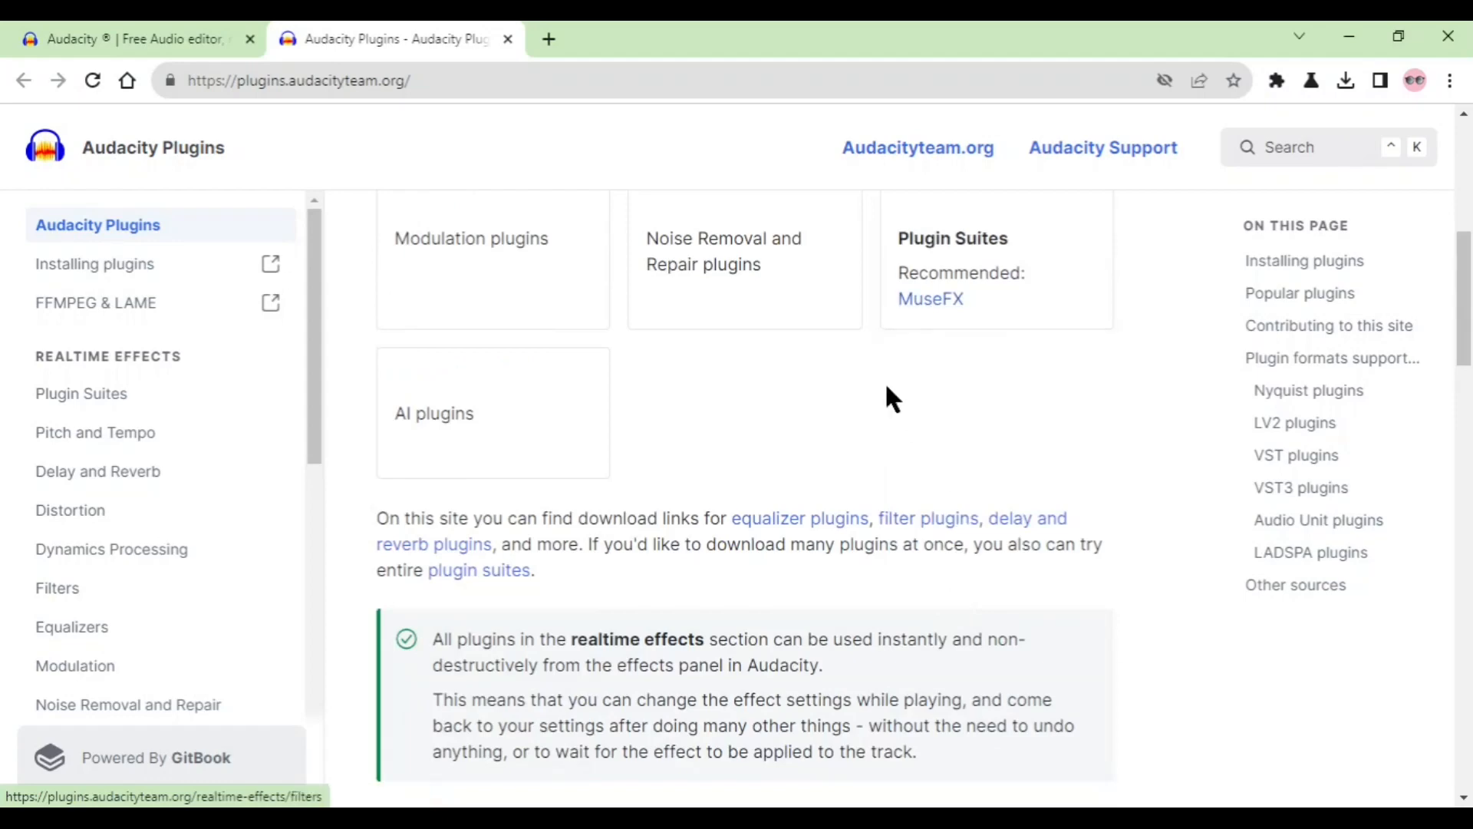
scroll(878, 434, "down", 10)
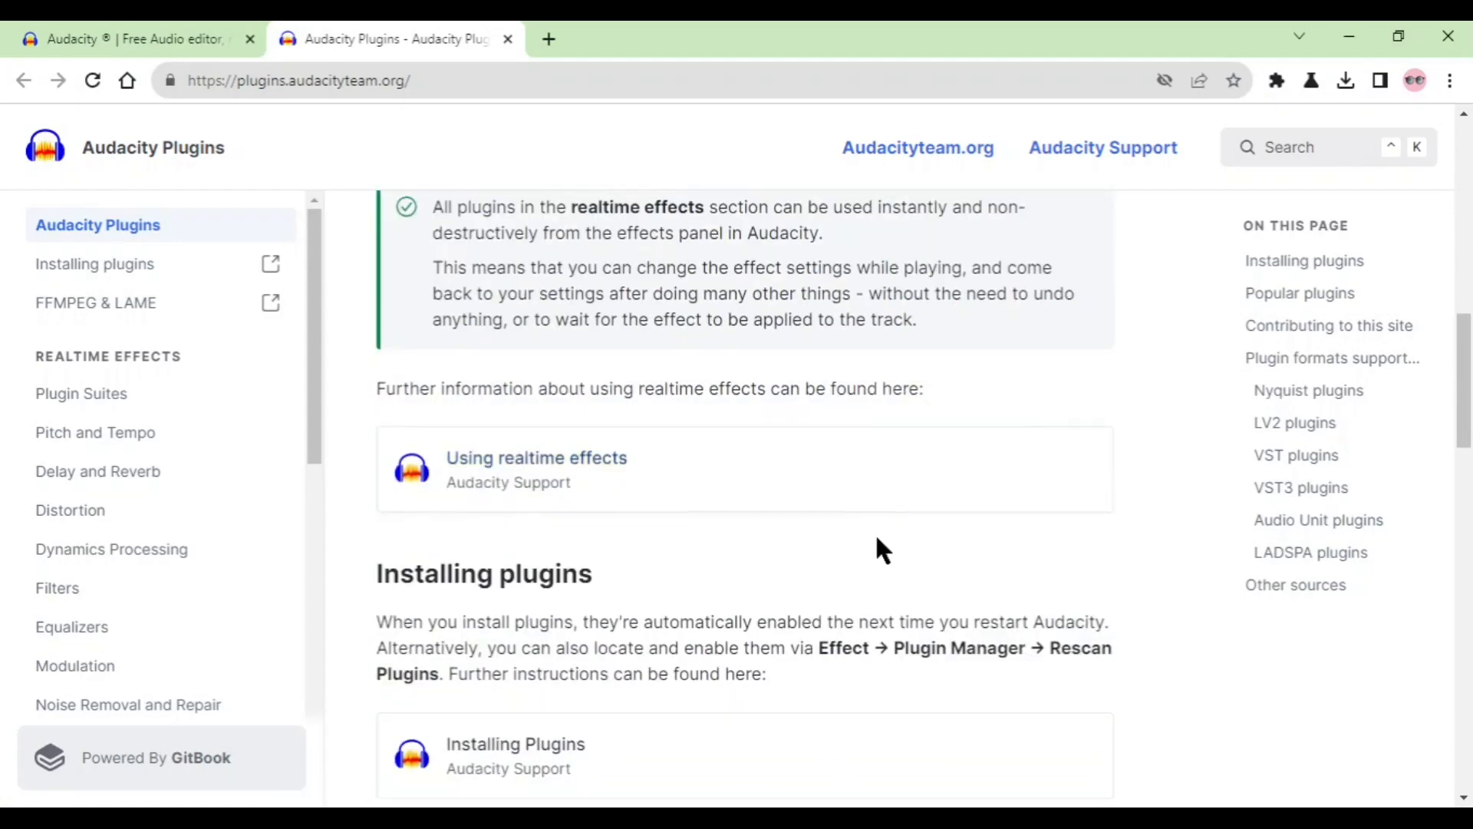
scroll(868, 564, "down", 12)
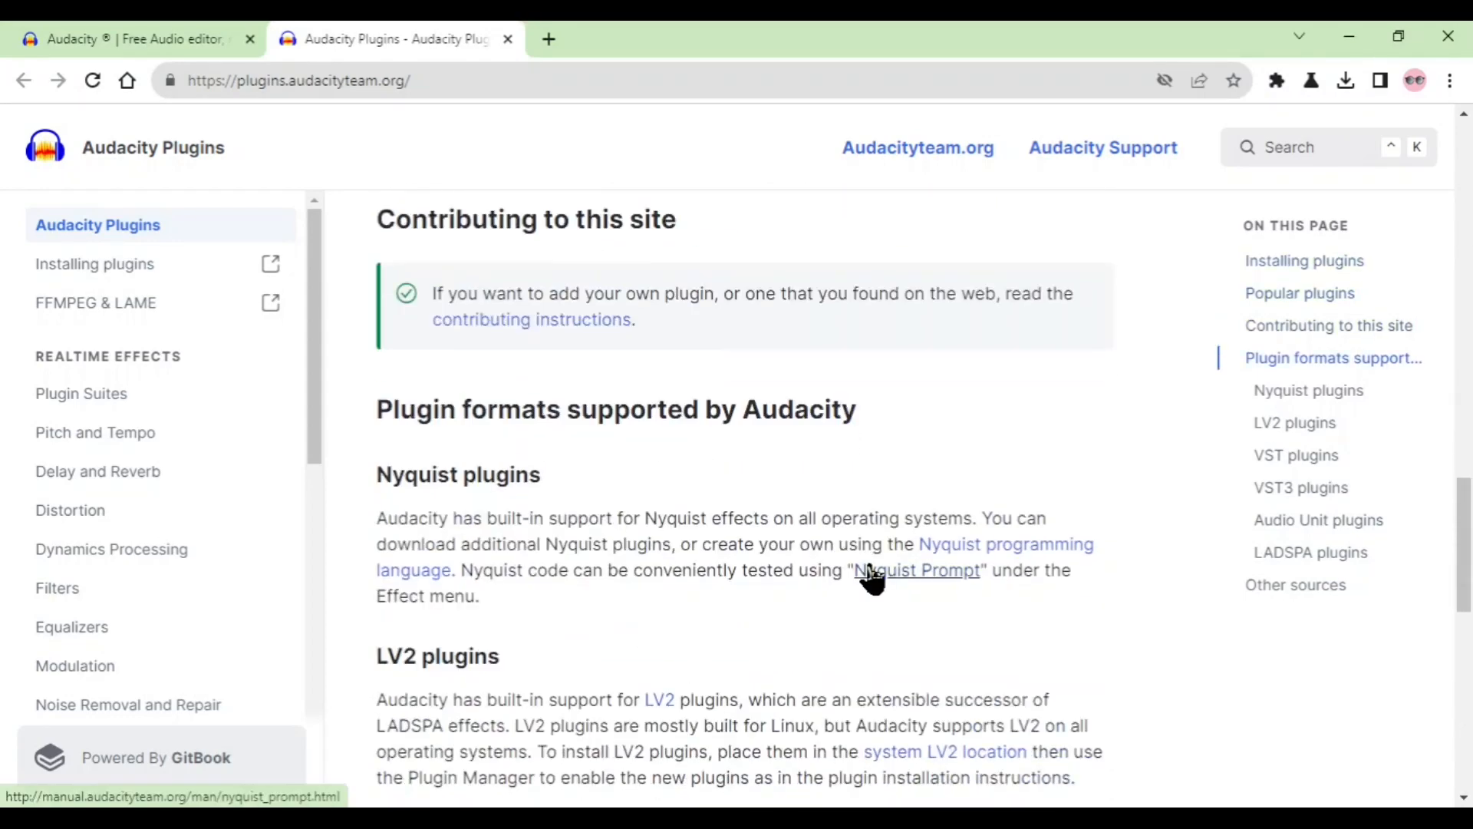
Check the other plugin sources listed at the end of the Audacity Plugins page and return to its beginning.
scroll(868, 568, "down", 6)
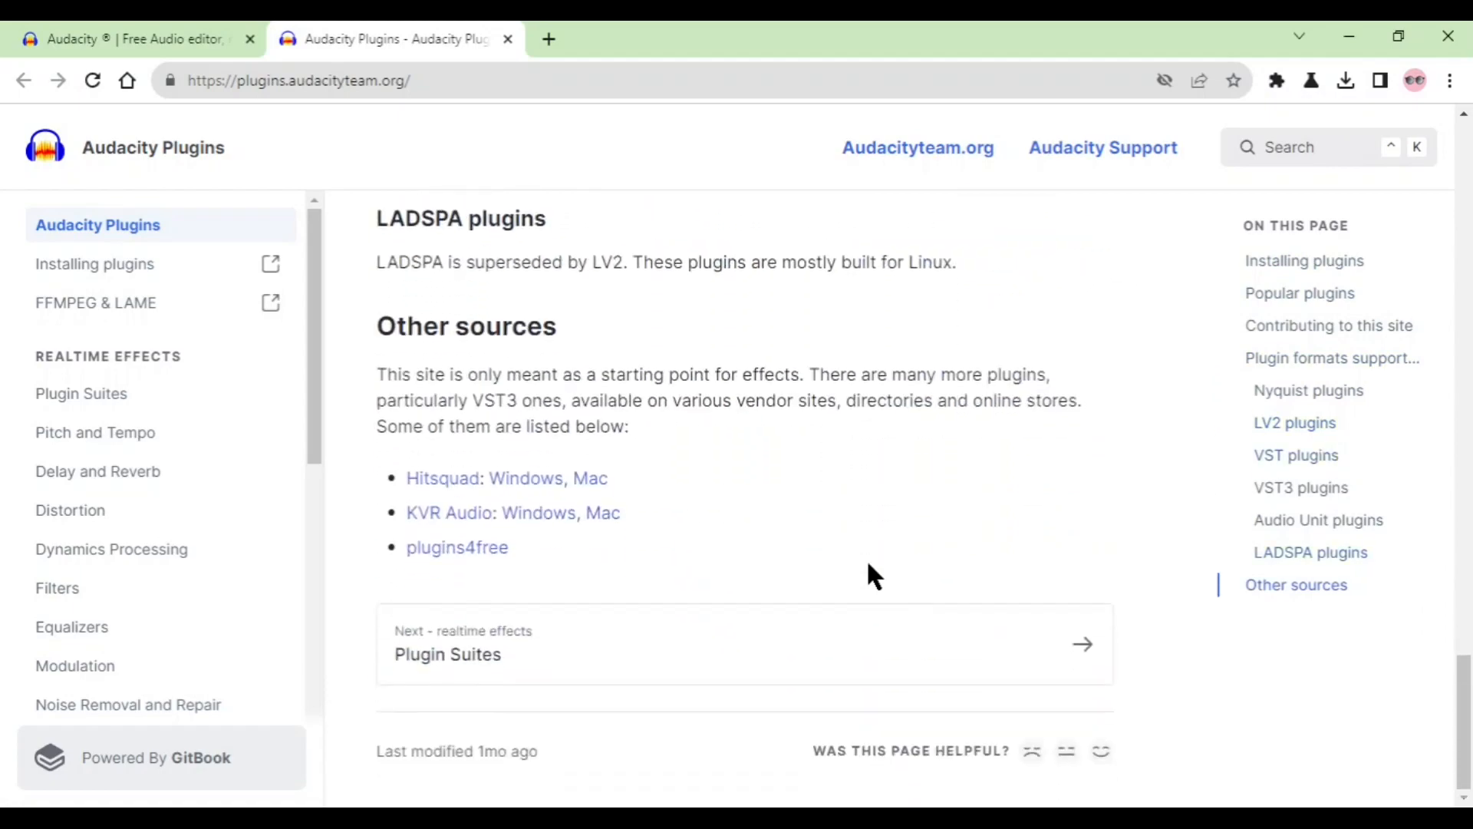
scroll(867, 567, "up", 13)
scroll(869, 574, "up", 15)
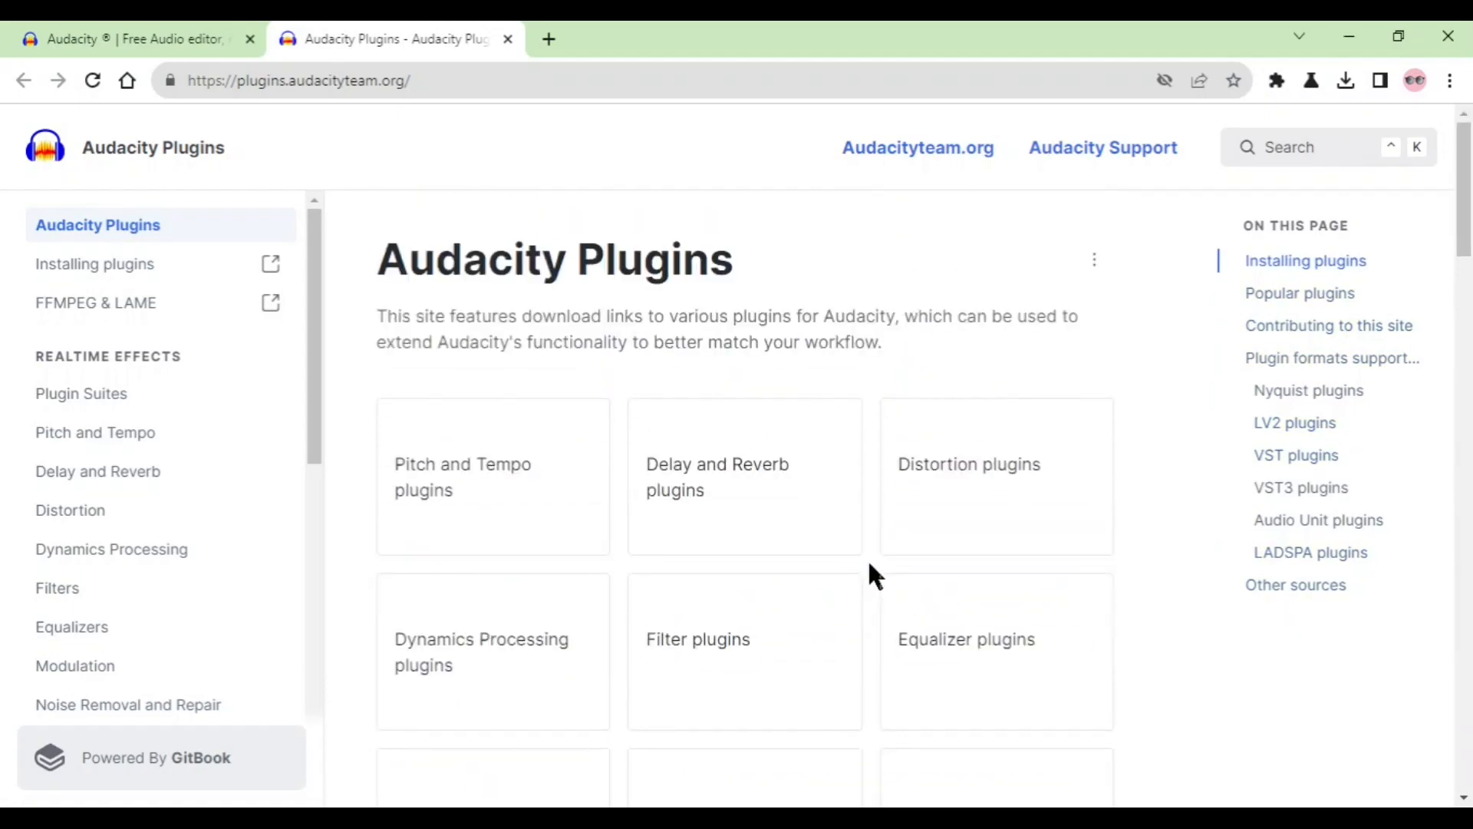
Open the Installing Plugins support article from the Audacity Plugins page and read its manual, Nyquist and deactivation instructions.
scroll(870, 555, "down", 12)
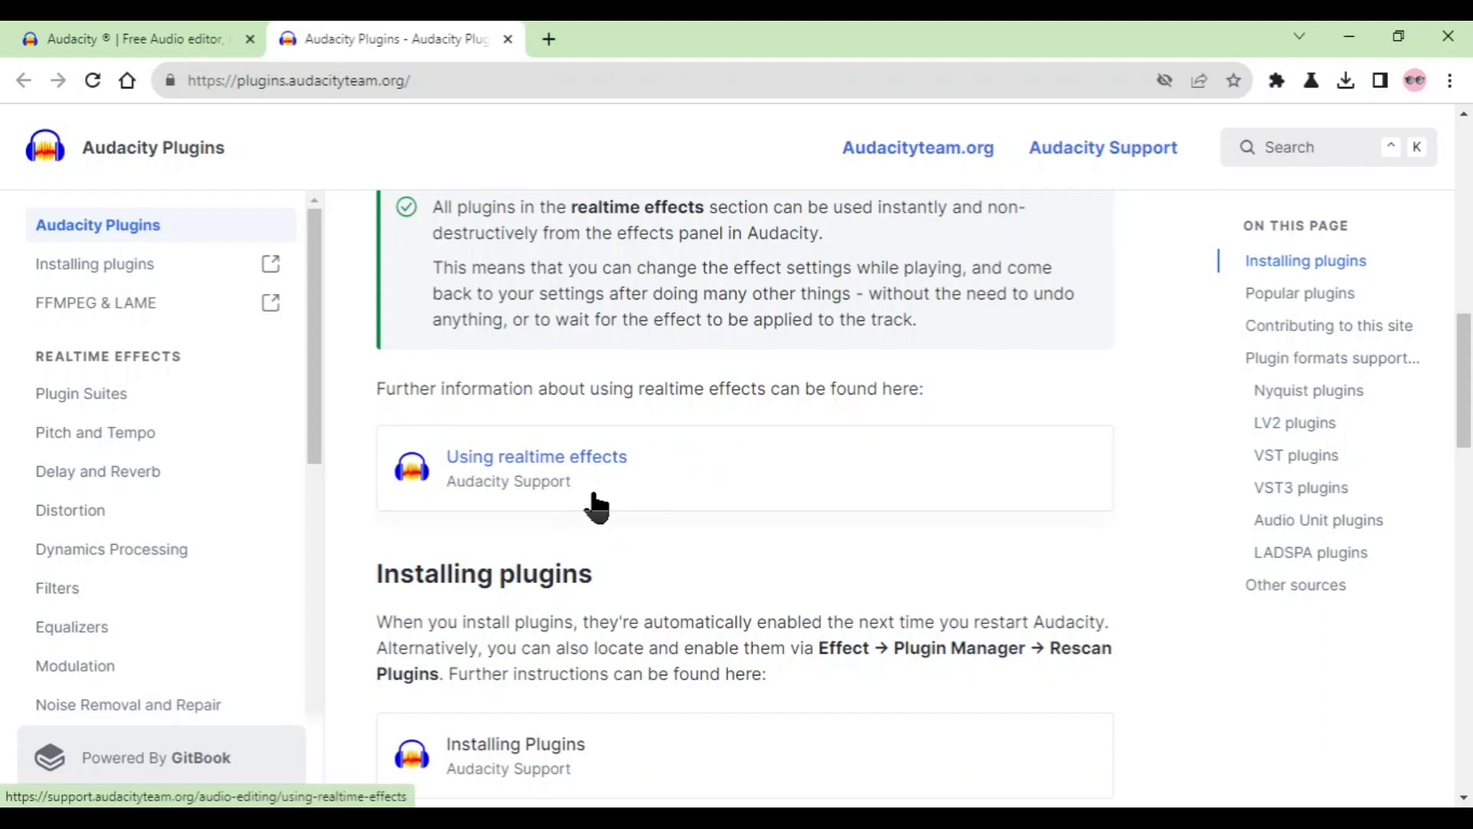
scroll(591, 505, "down", 5)
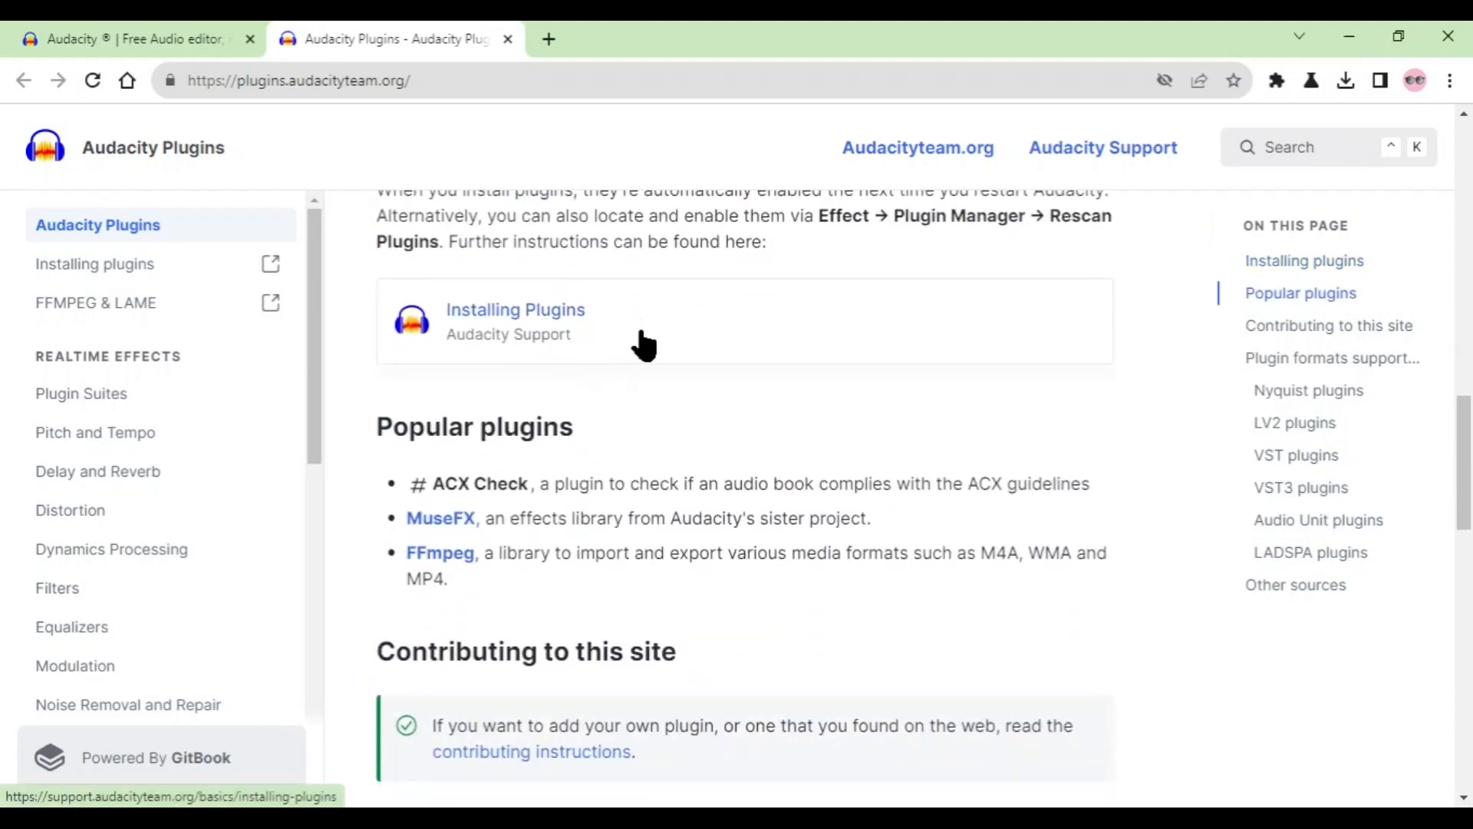
left_click(637, 345)
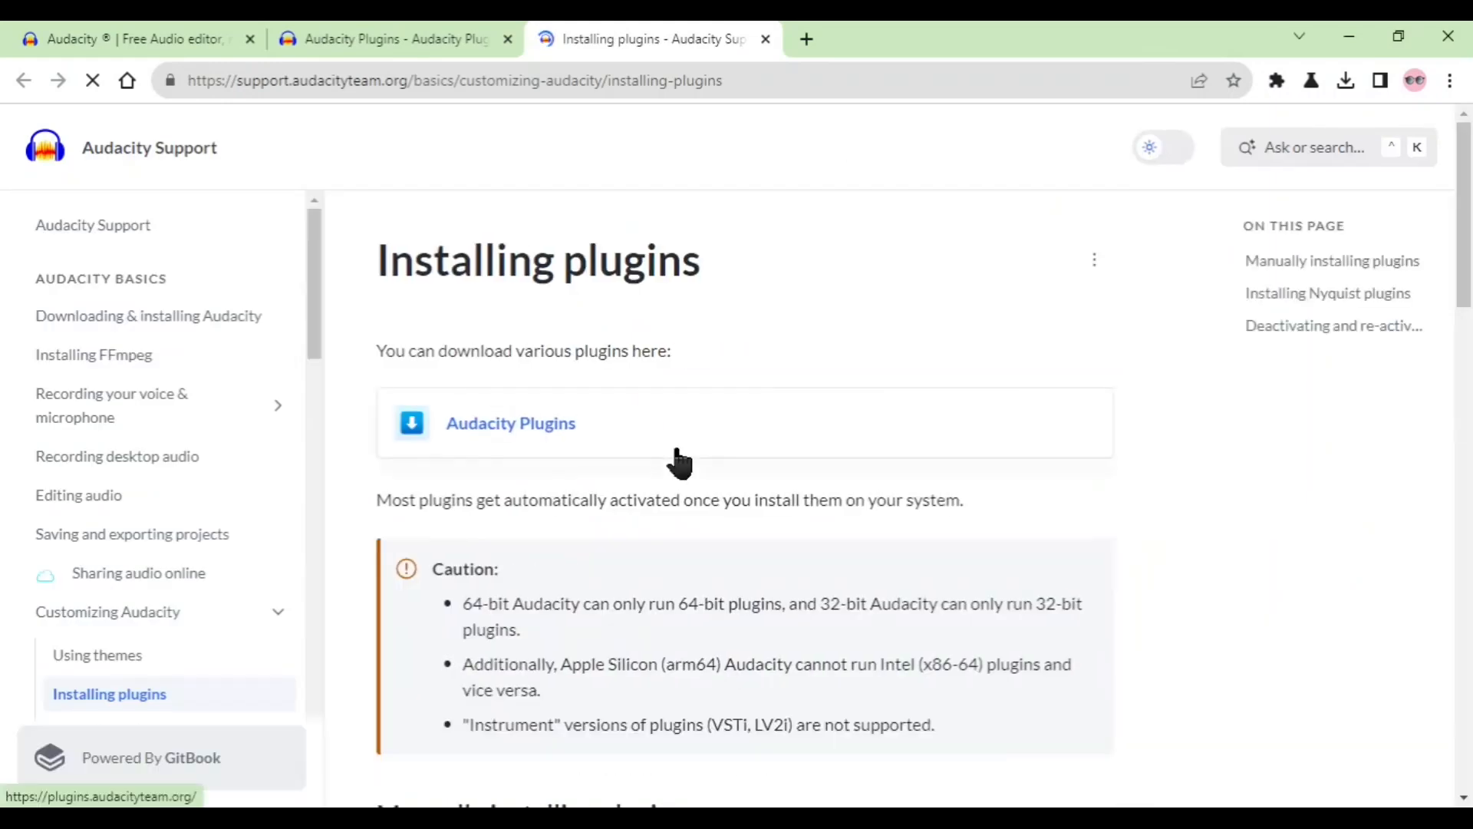
scroll(681, 461, "down", 5)
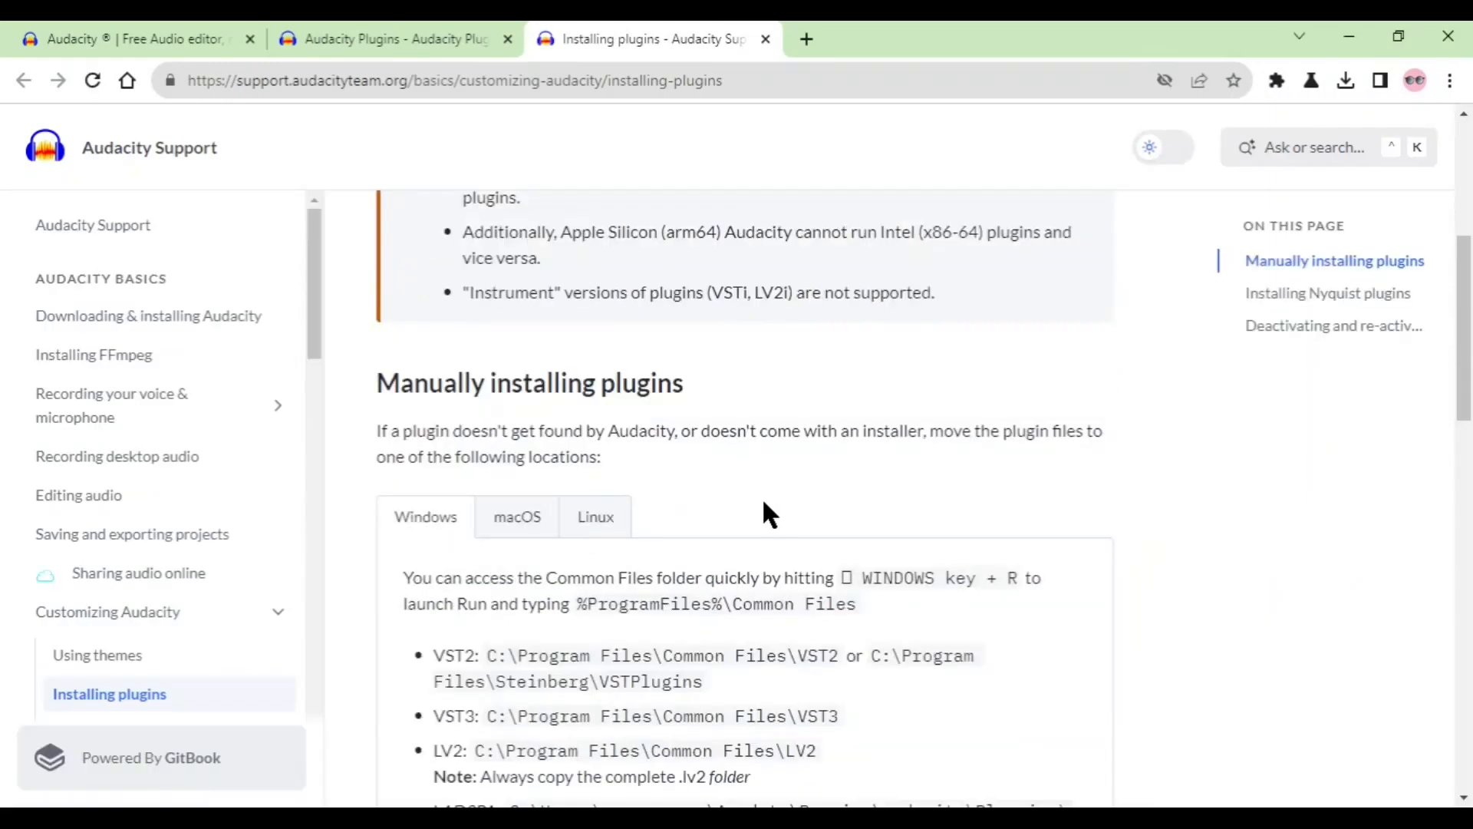
scroll(844, 519, "down", 4)
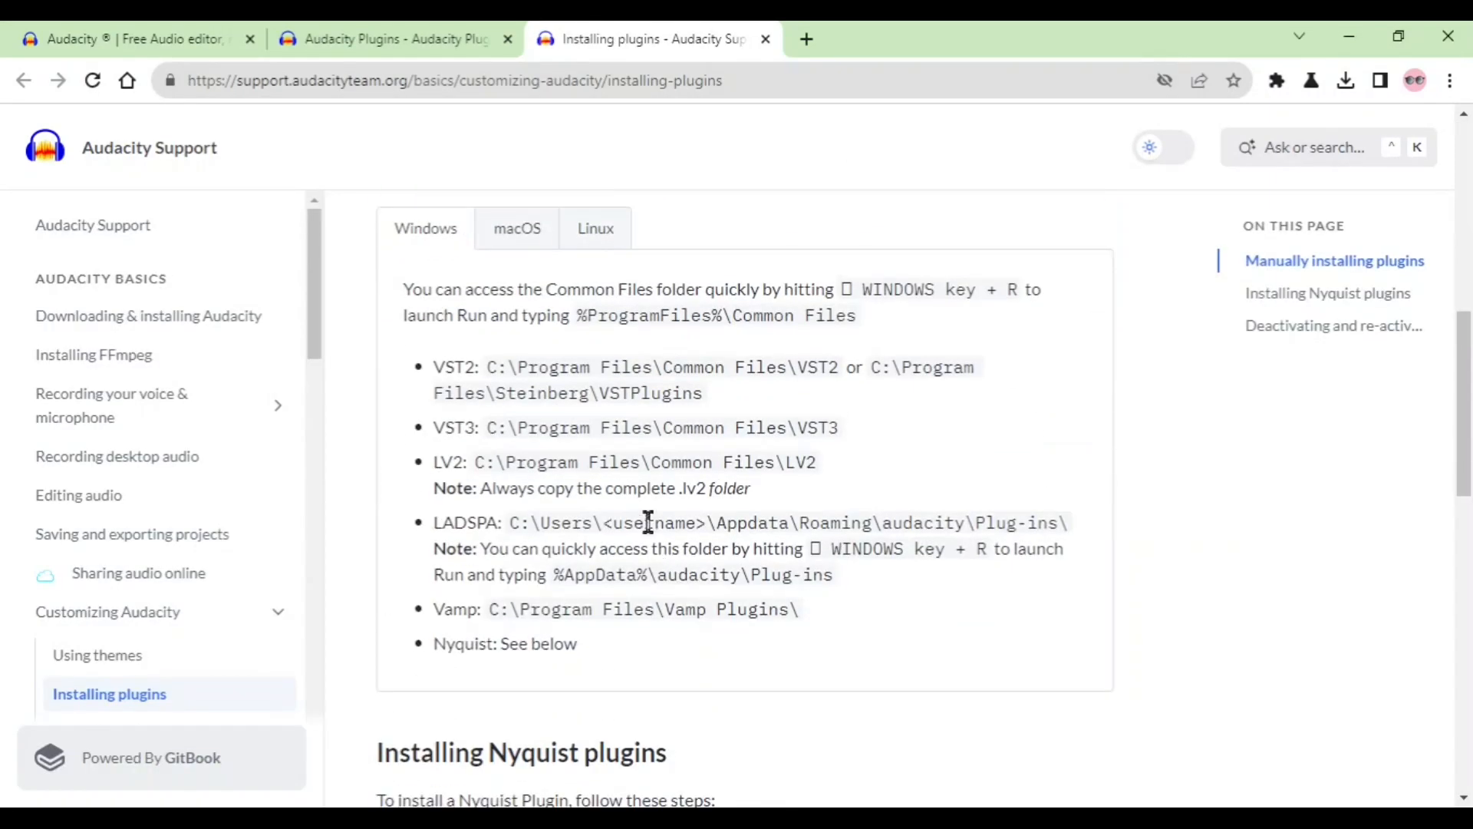
scroll(735, 460, "down", 8)
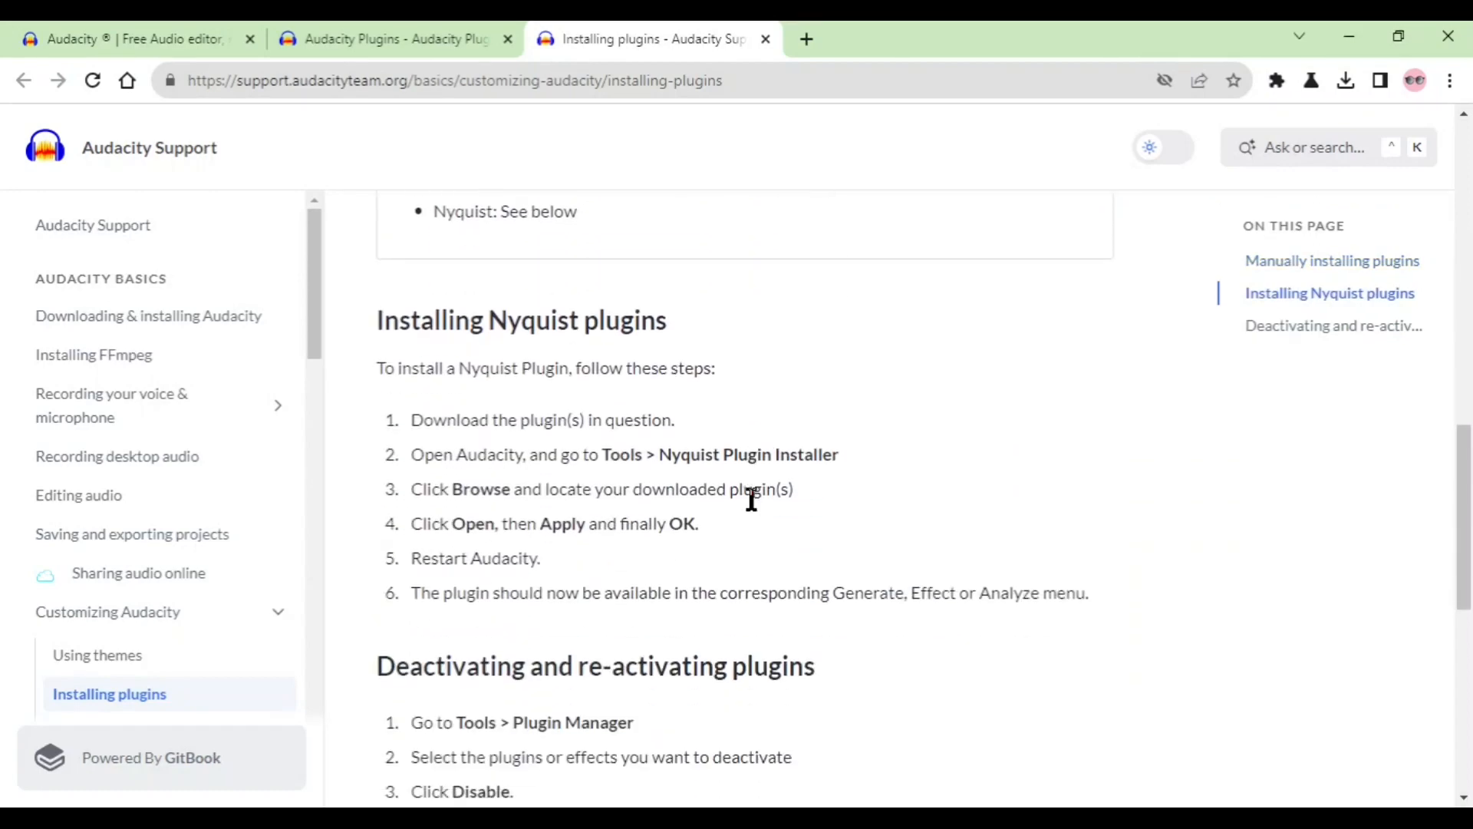
scroll(794, 495, "down", 7)
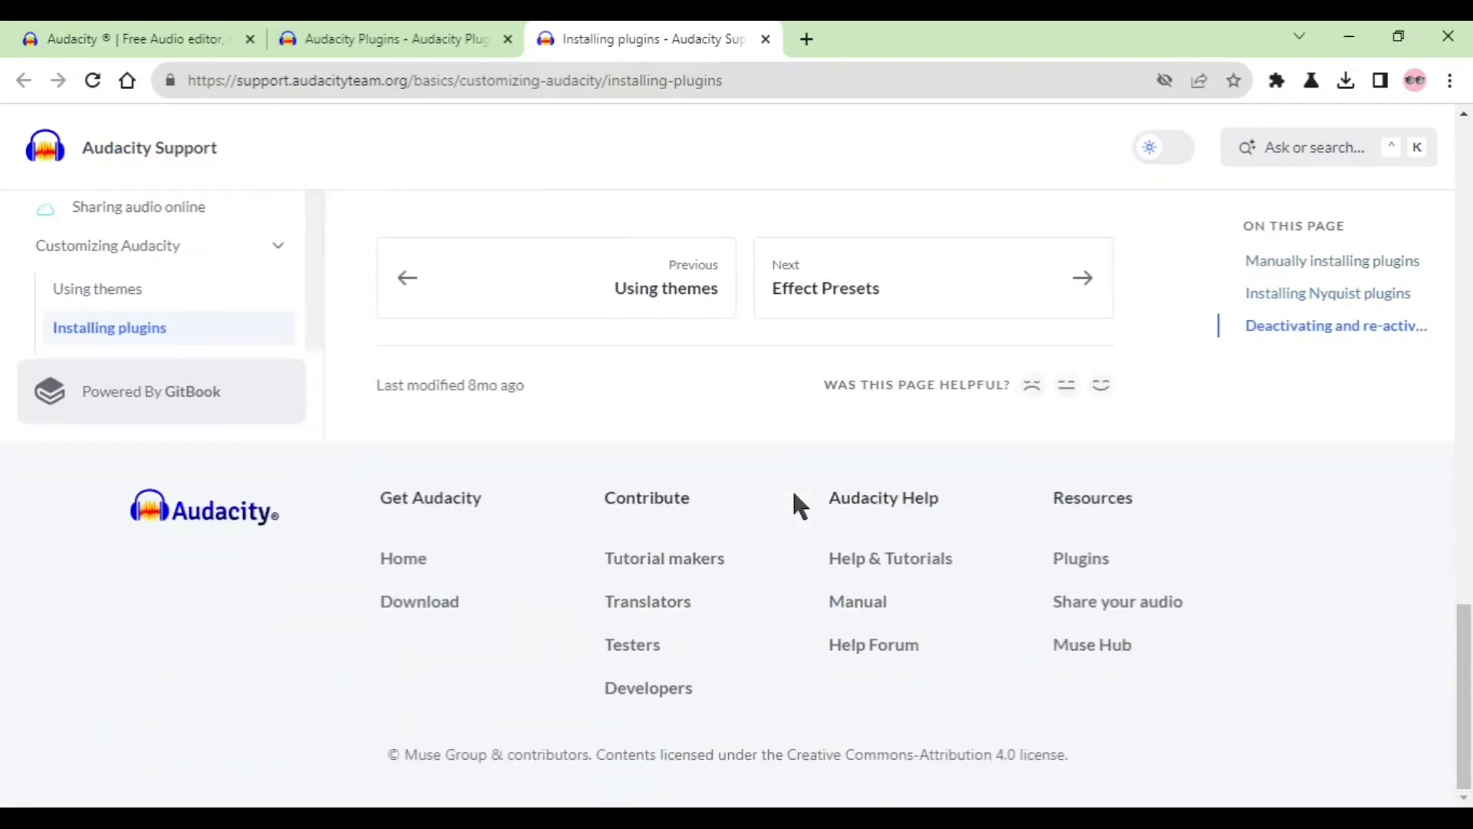
scroll(794, 495, "up", 14)
scroll(796, 506, "up", 7)
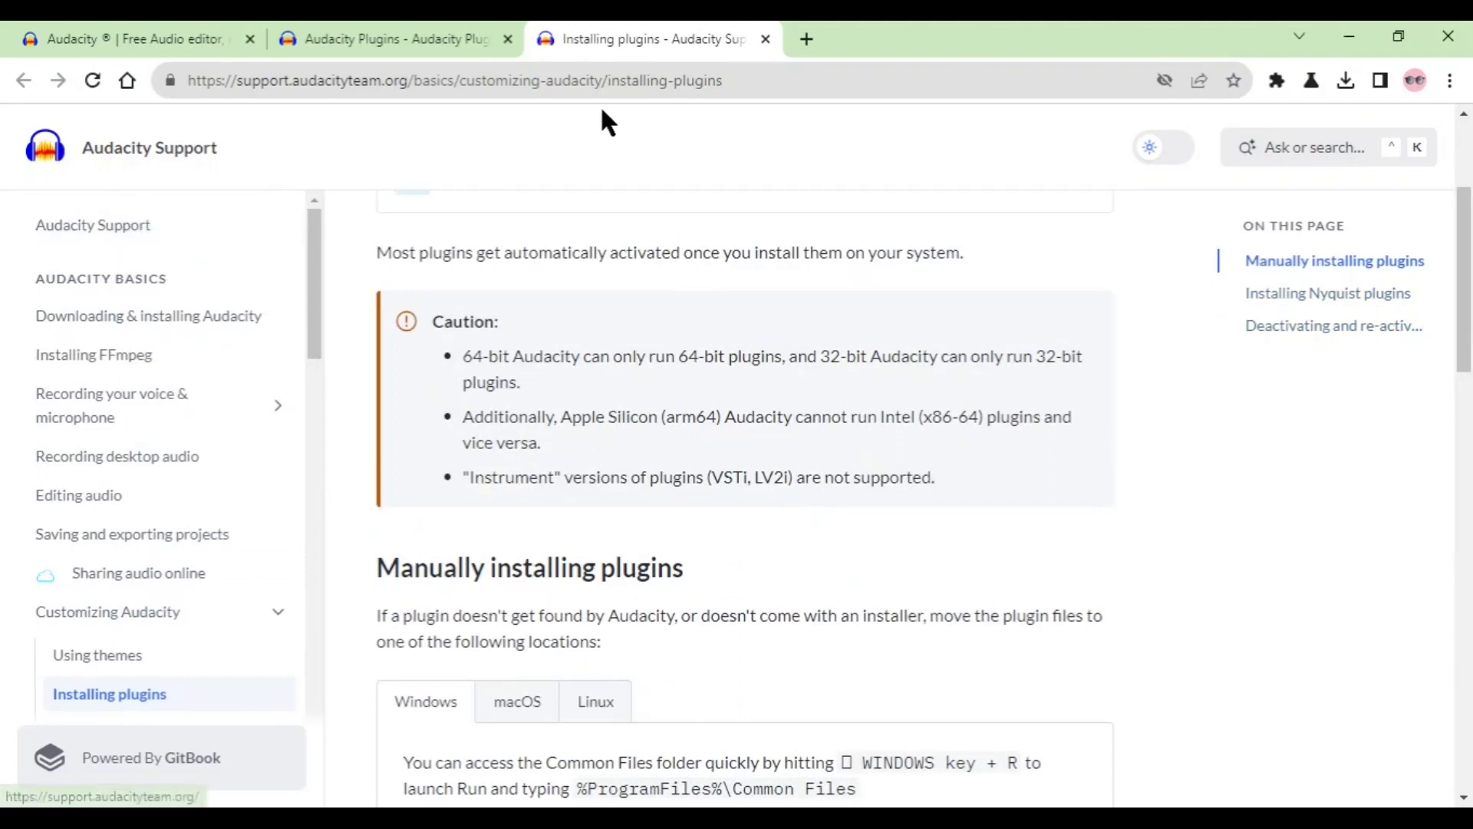
Return to the Audacity Plugins page, open the Using realtime effects support article and look over its opening sections.
left_click(367, 39)
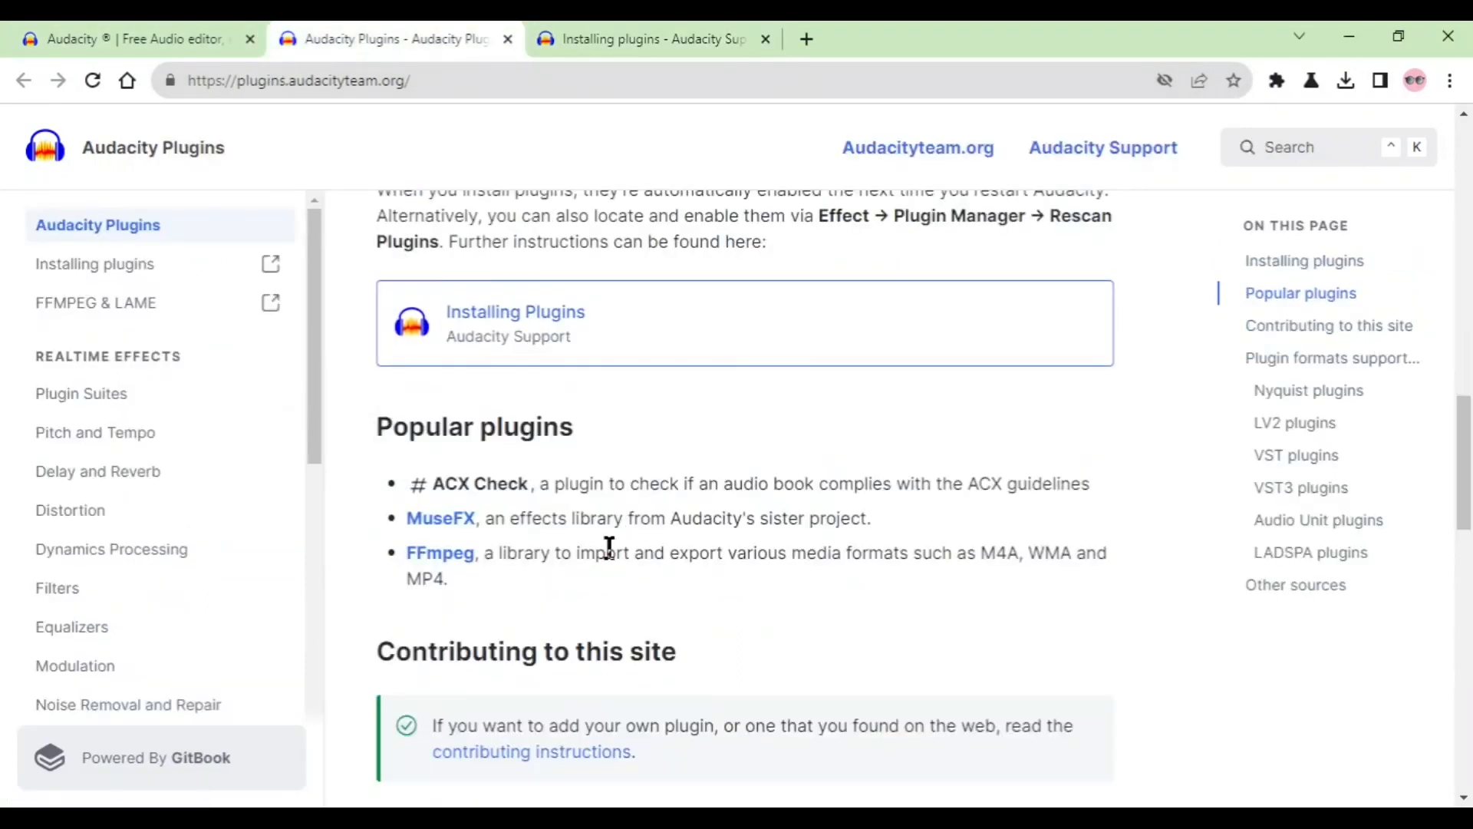
scroll(699, 518, "down", 2)
scroll(700, 527, "up", 6)
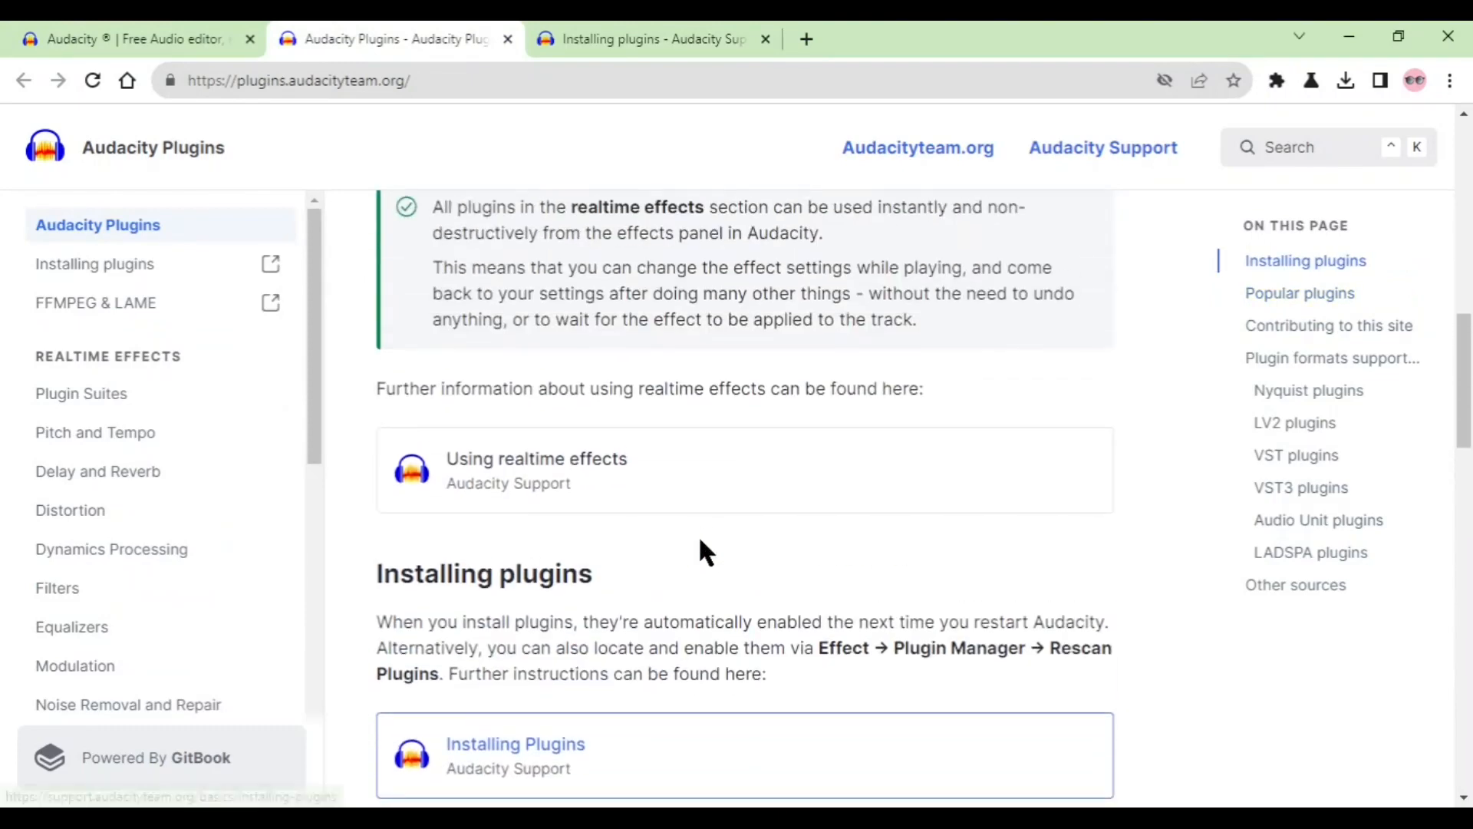
left_click(580, 495)
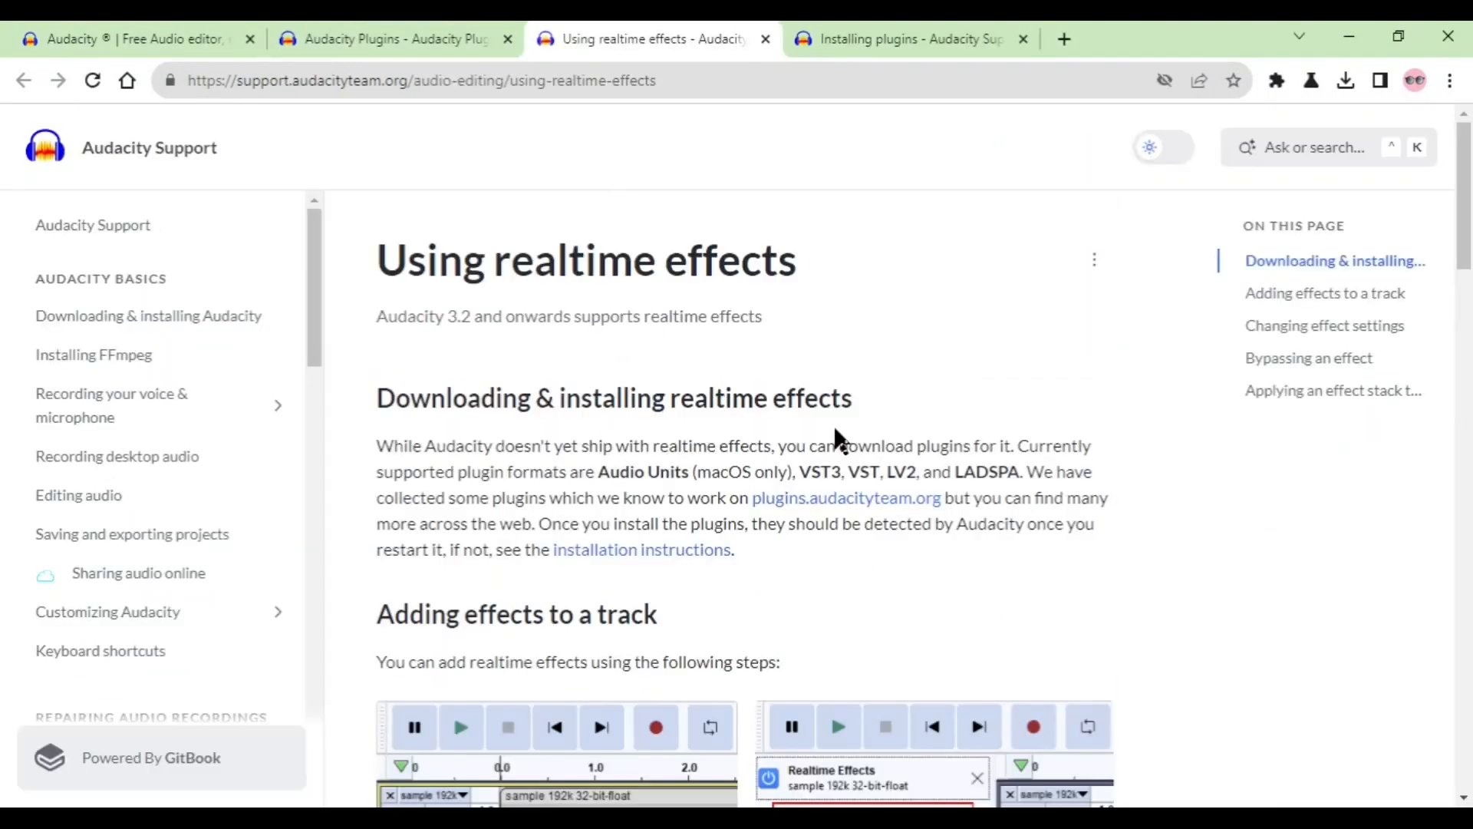
scroll(907, 434, "down", 2)
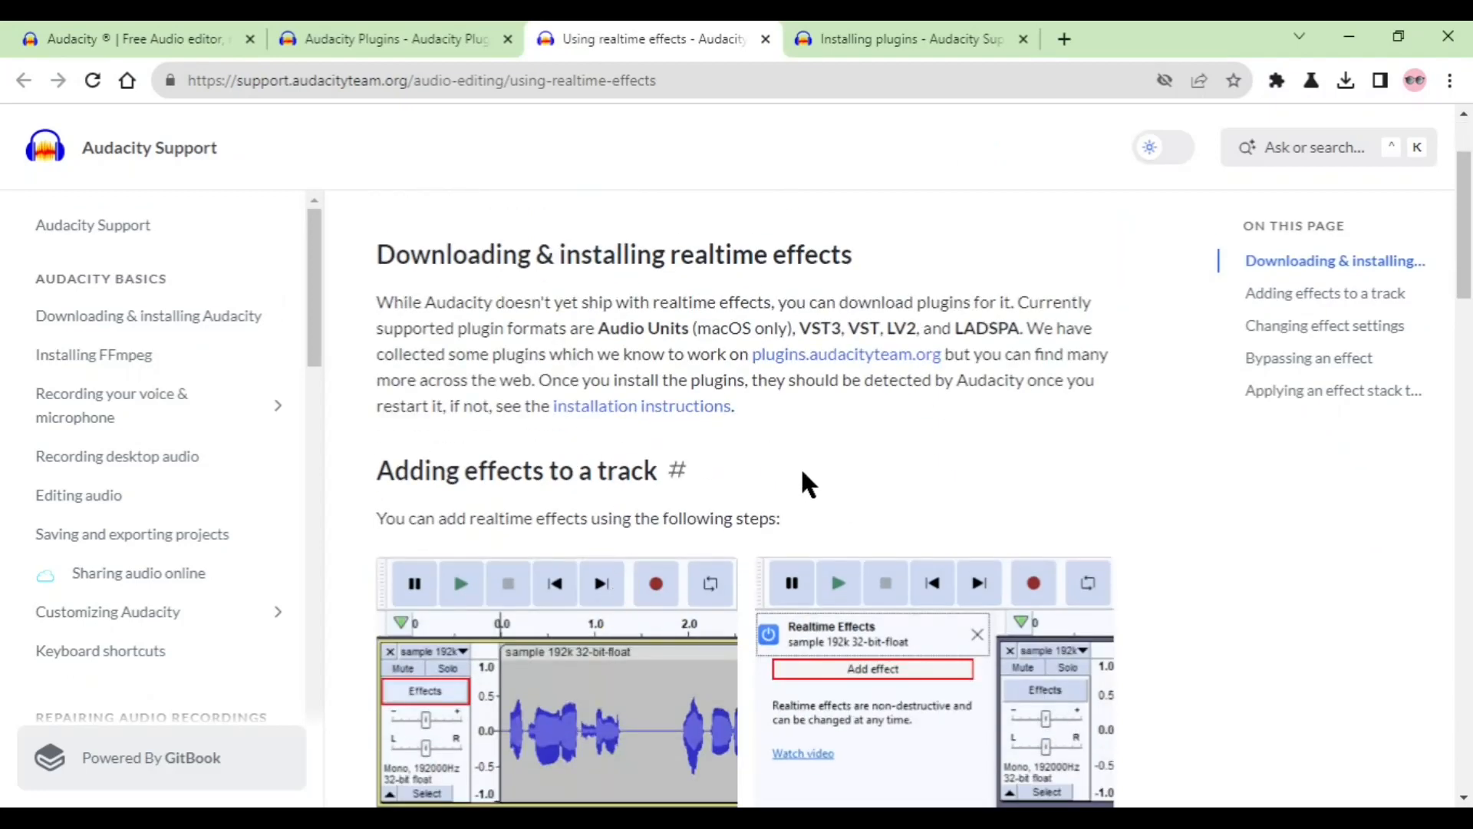
scroll(802, 482, "down", 2)
scroll(742, 526, "up", 4)
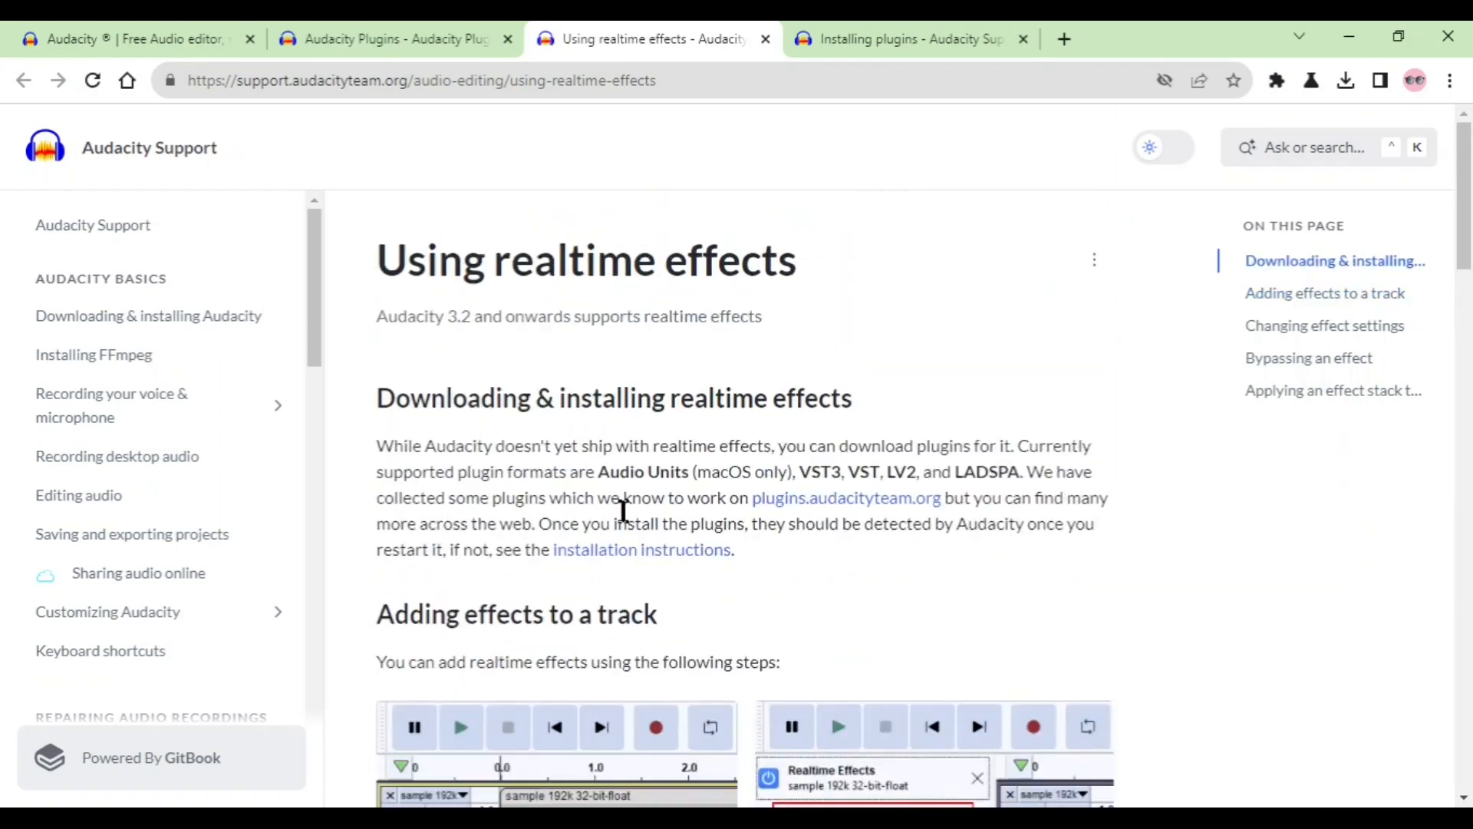
Read the realtime effects article's sections on adding effects, changing settings, bypassing and applying an effect stack to the waveform.
scroll(830, 568, "down", 6)
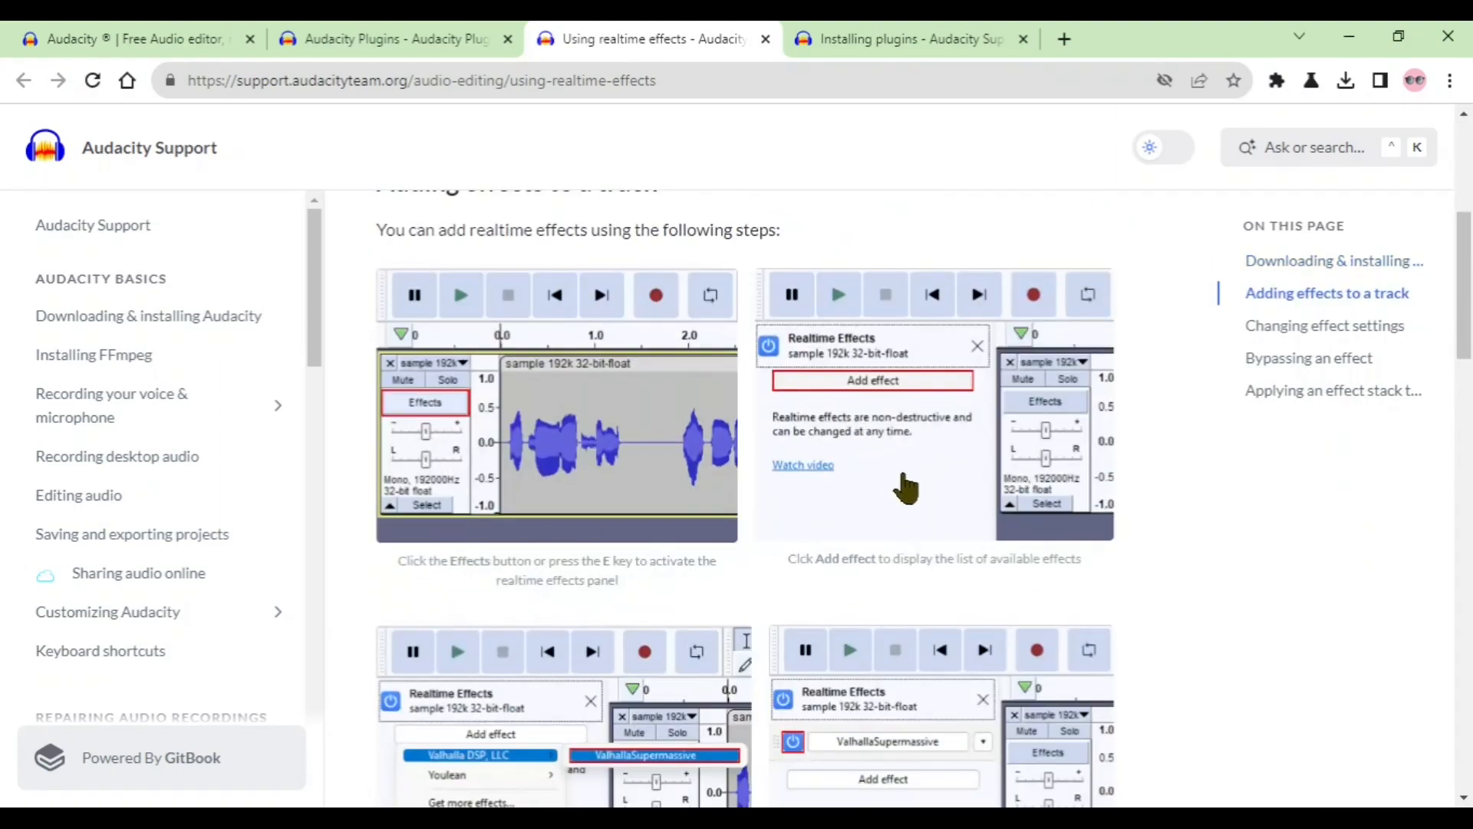
scroll(905, 487, "down", 4)
scroll(871, 575, "down", 12)
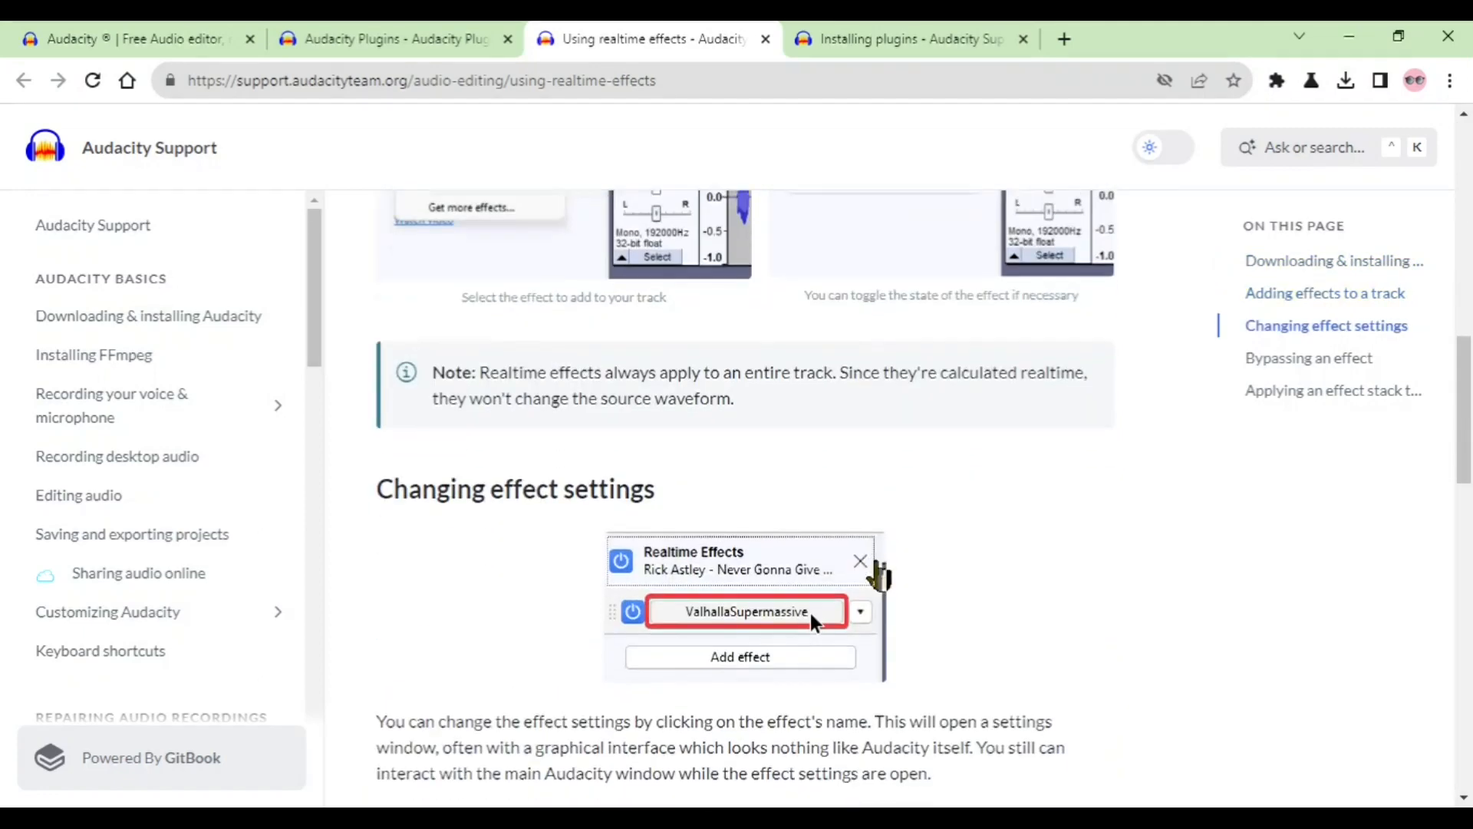
scroll(875, 583, "down", 6)
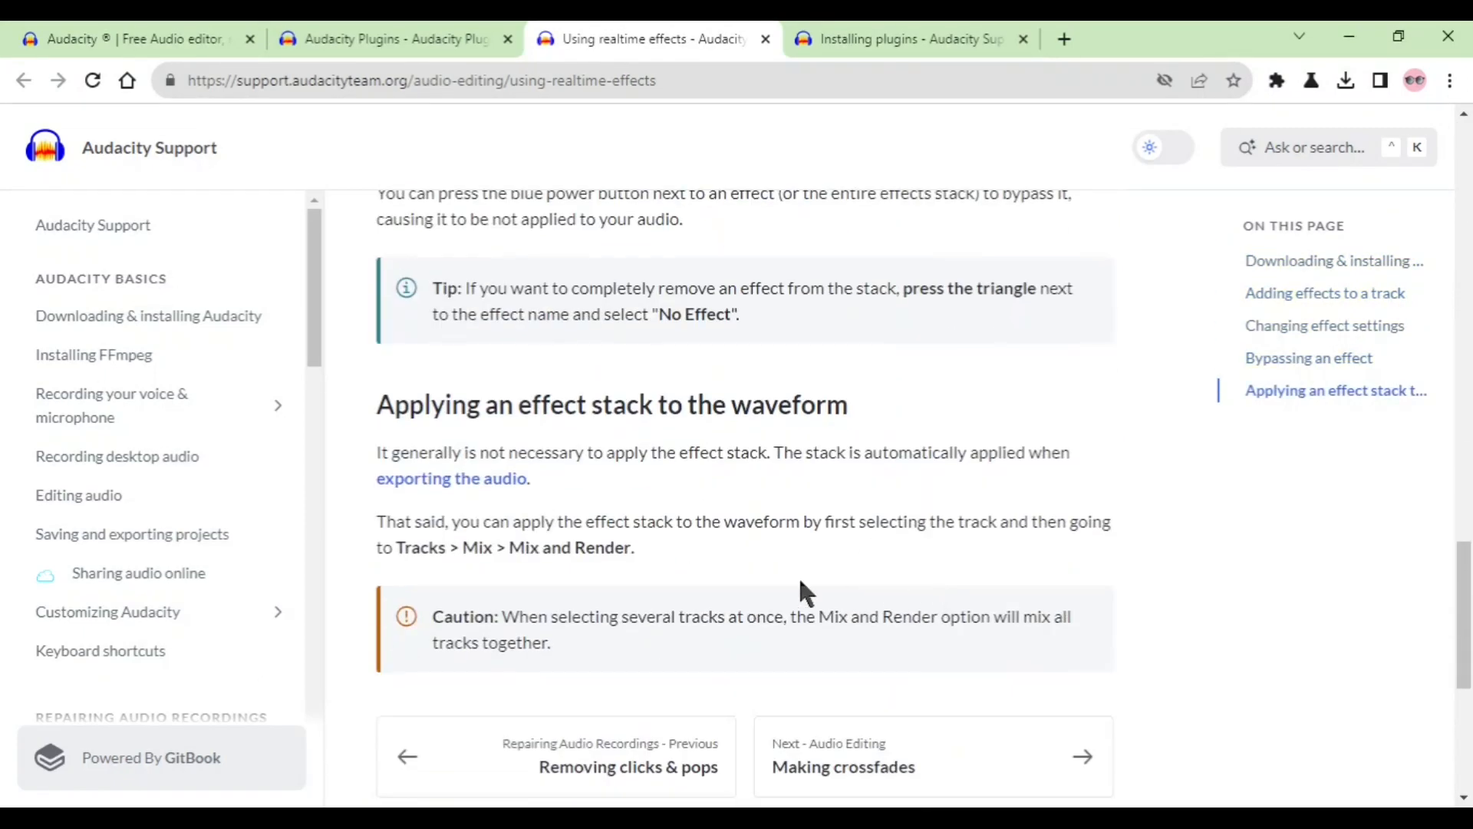
scroll(798, 577, "up", 6)
scroll(803, 594, "up", 8)
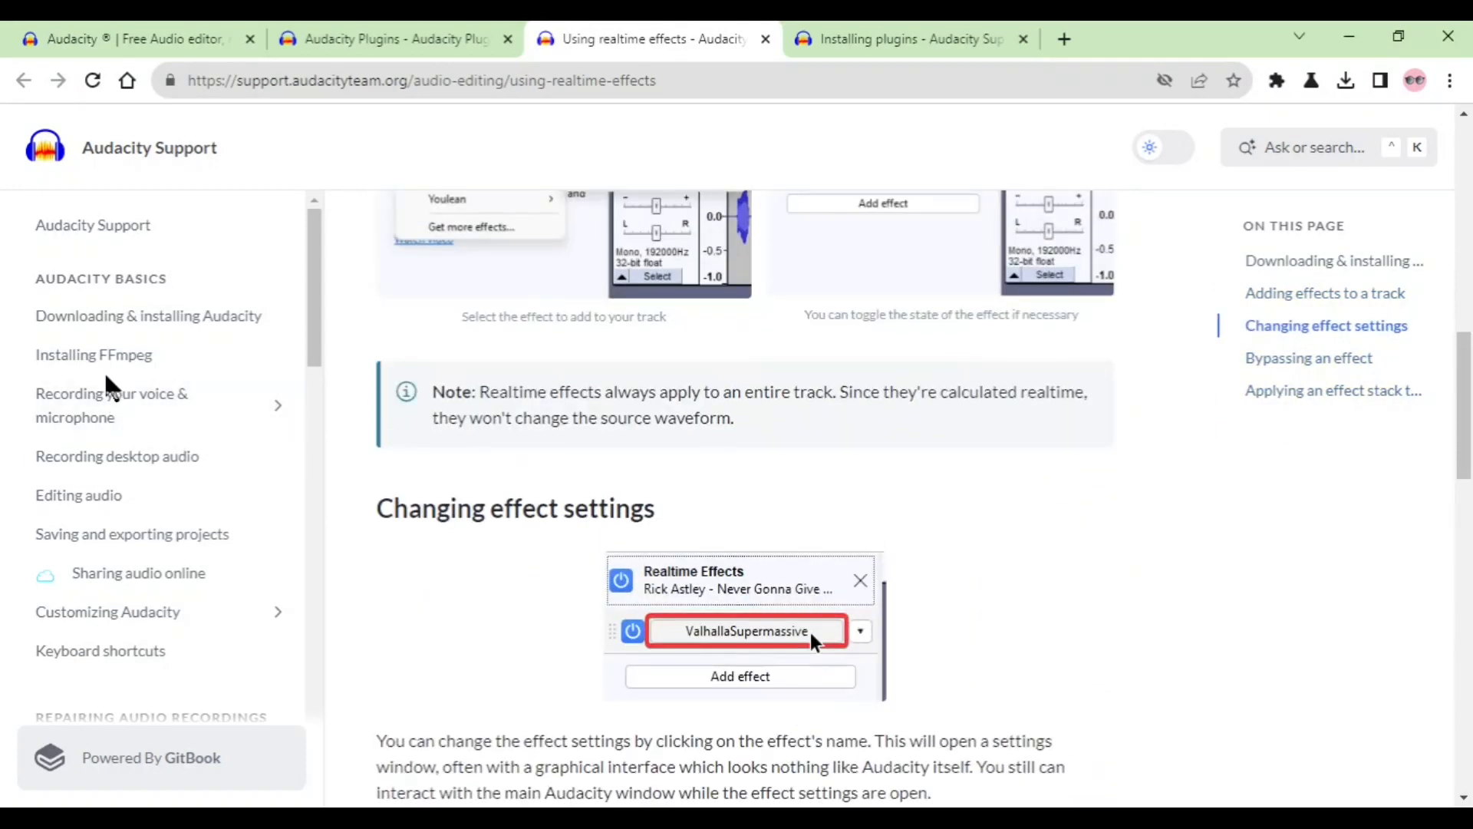
scroll(600, 383, "up", 6)
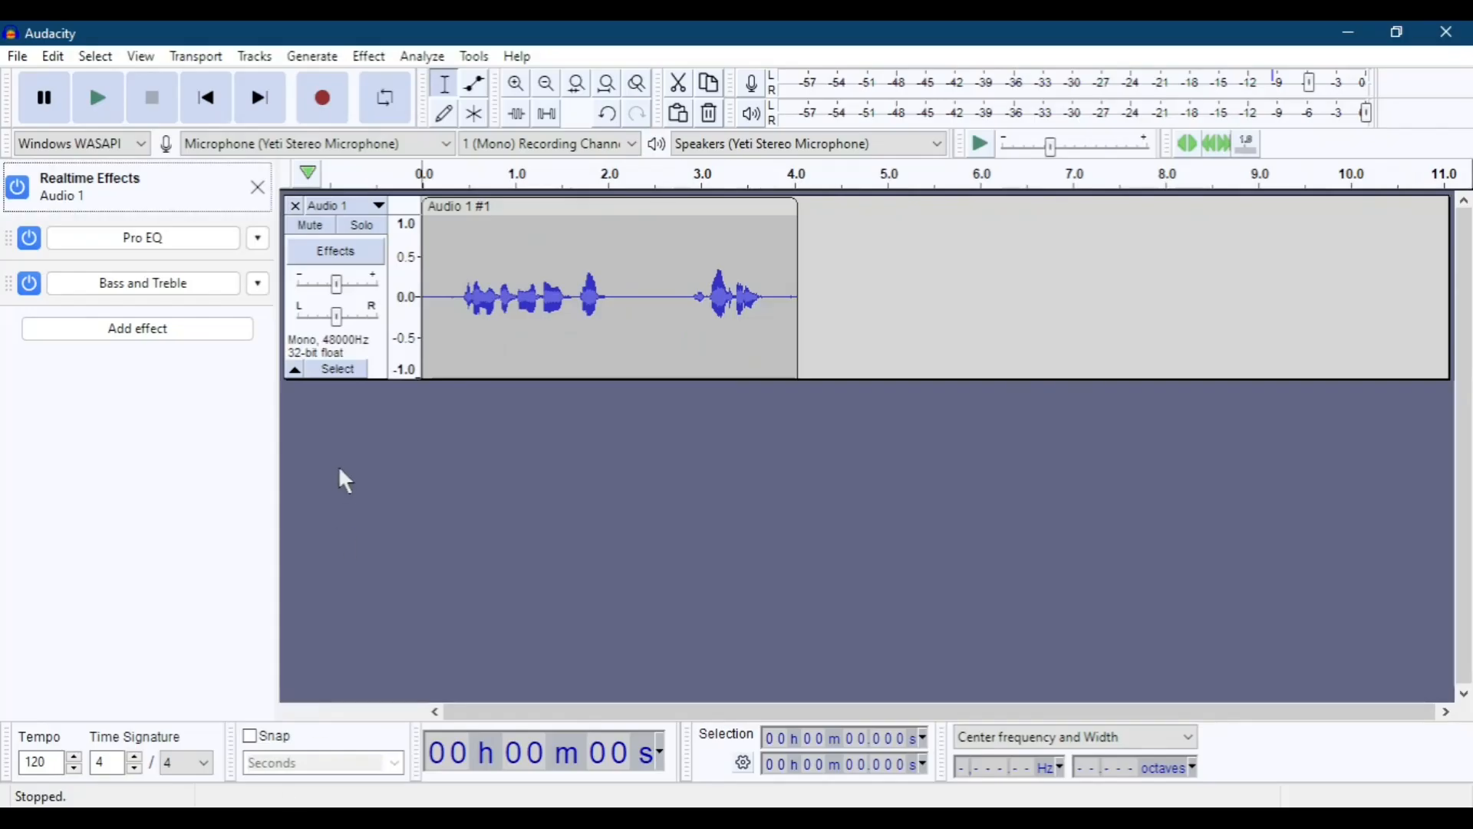
Switch to Audacity and view the VST3 MuseFX effects available to replace Bass and Treble, leaving the effect unchanged.
left_click(259, 285)
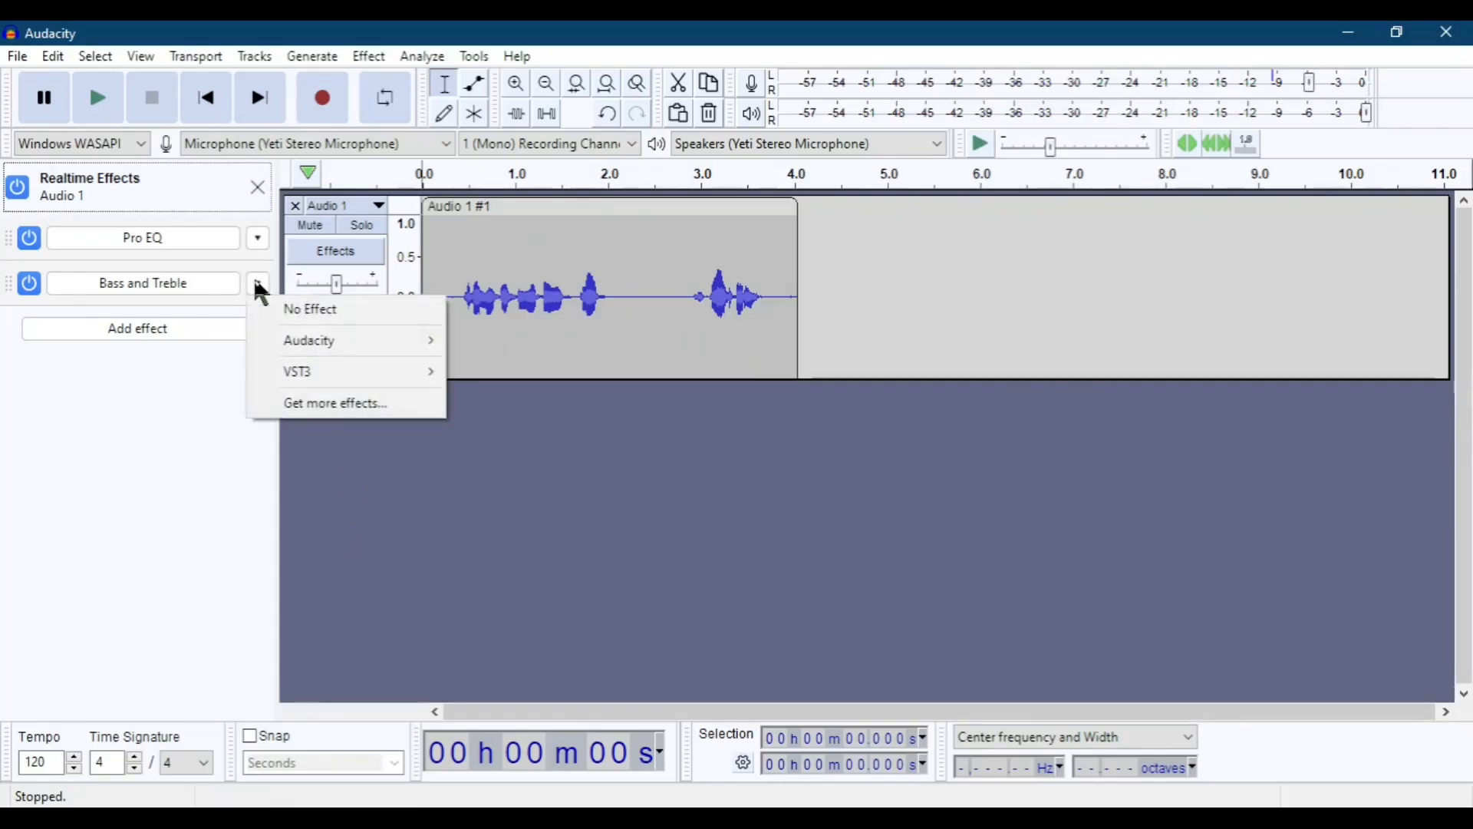
mouse_move(420, 371)
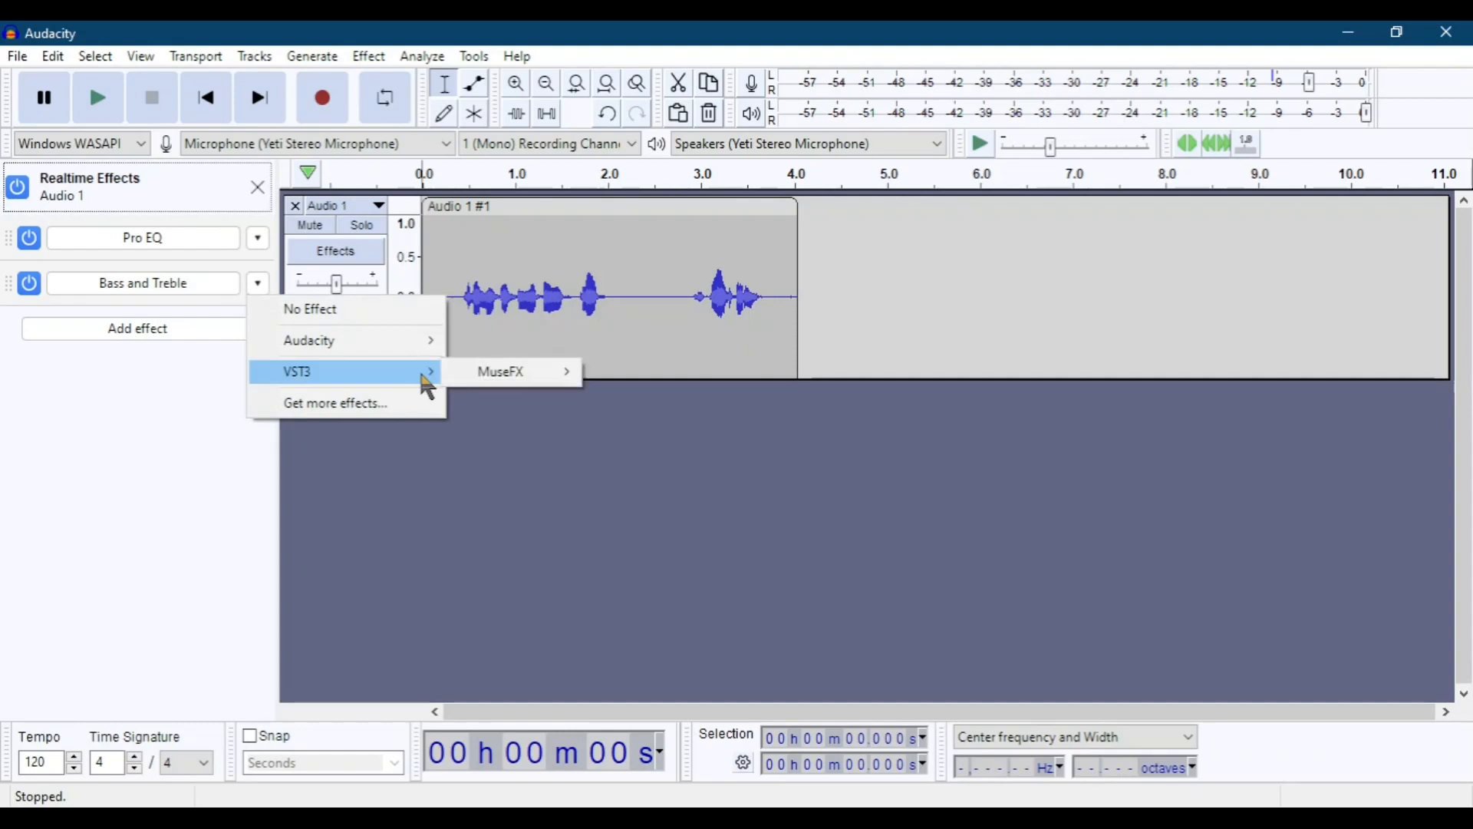
mouse_move(499, 374)
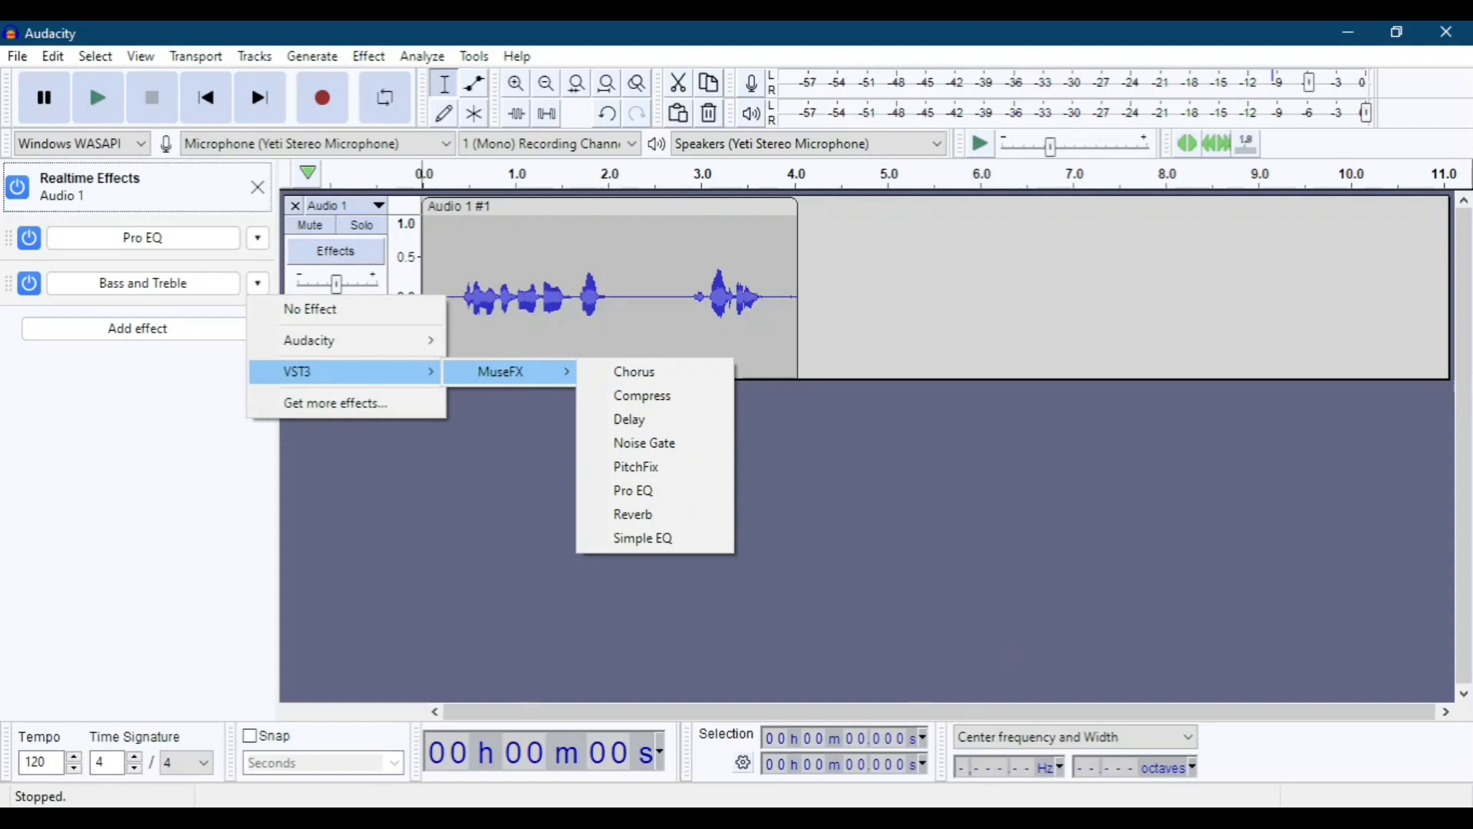
left_click(136, 817)
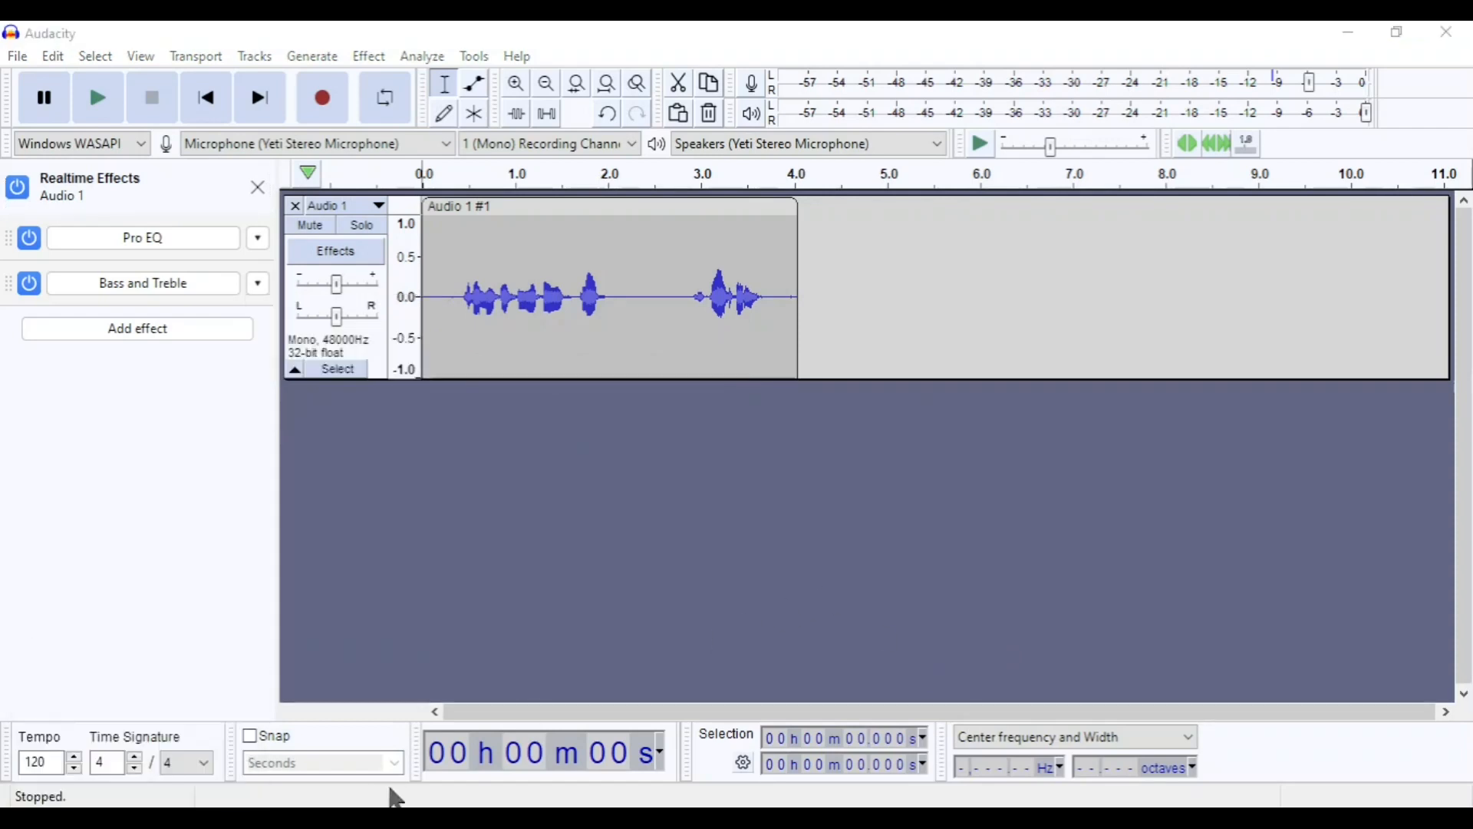